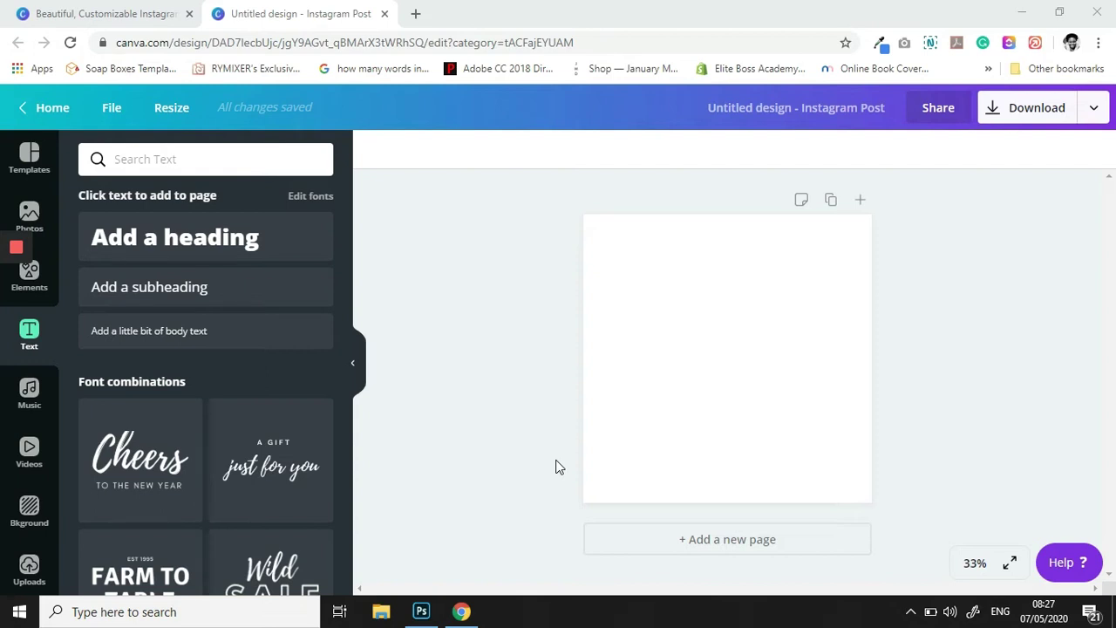
Step: Set the blank page's background to a custom pinkish-red, slightly lighter than #f14267
{"action": "left_click", "coordinate": [673, 374]}
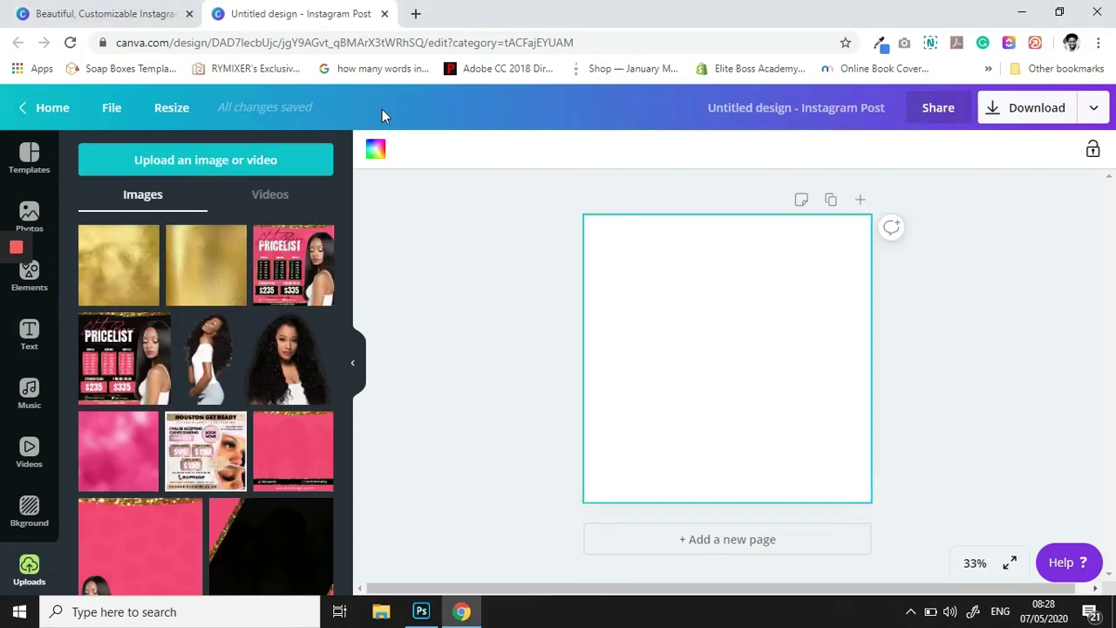
{"action": "left_click", "coordinate": [377, 151]}
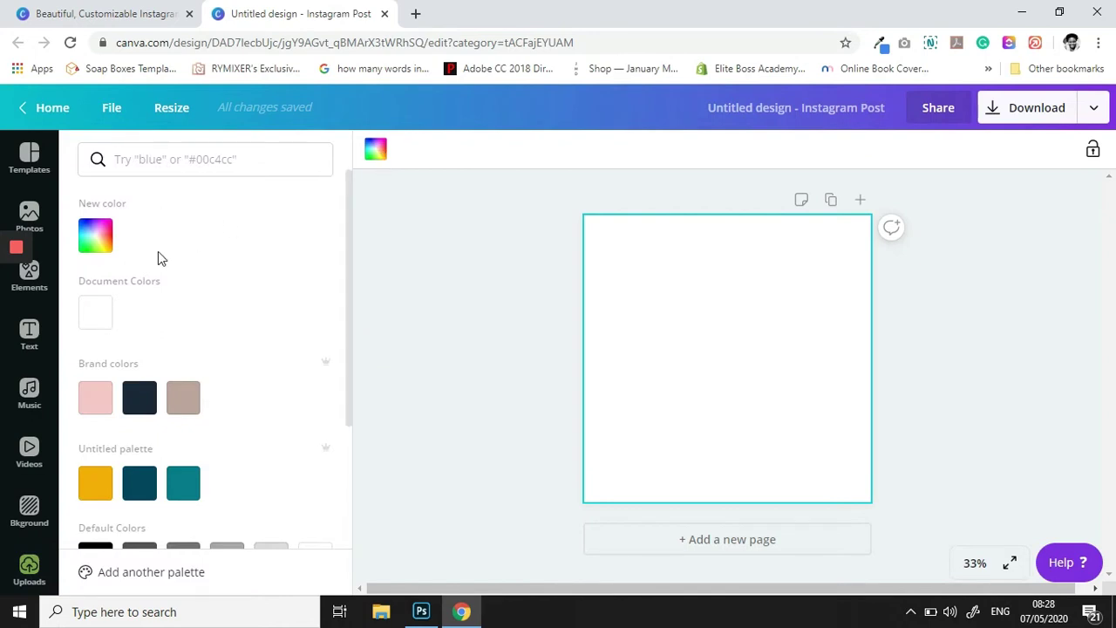
{"action": "left_click", "coordinate": [96, 245]}
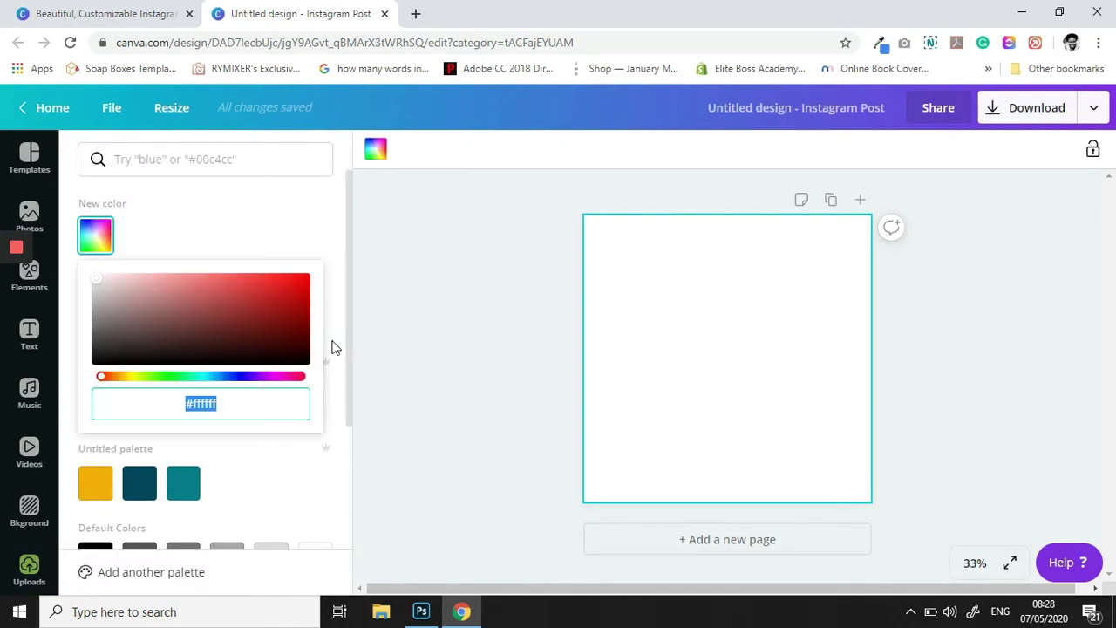
{"action": "left_click", "coordinate": [291, 378]}
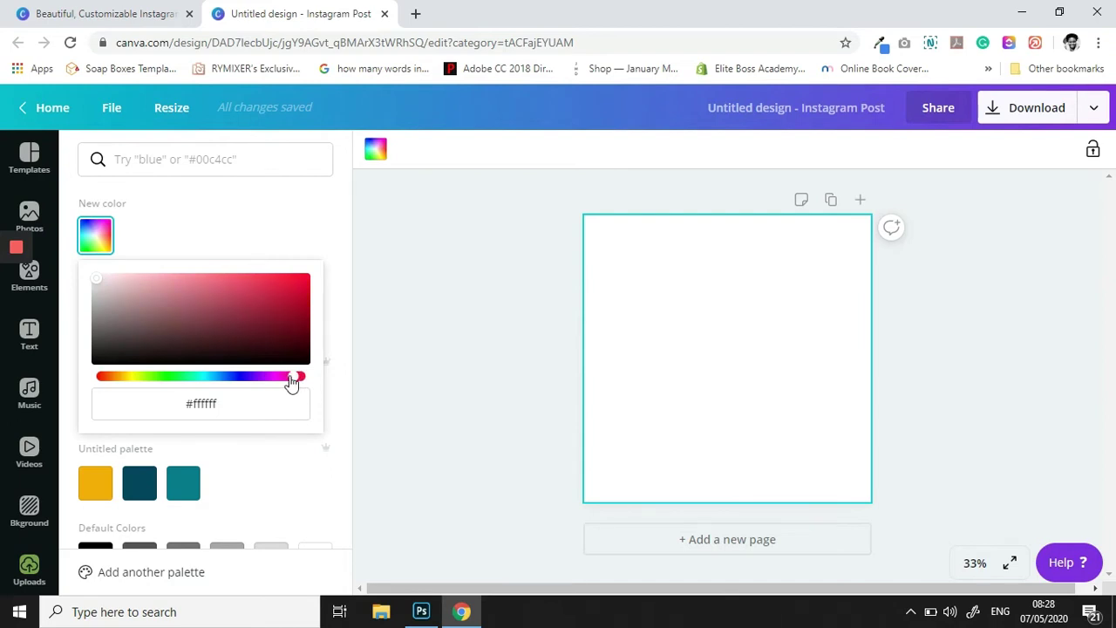
{"action": "left_click", "coordinate": [250, 279]}
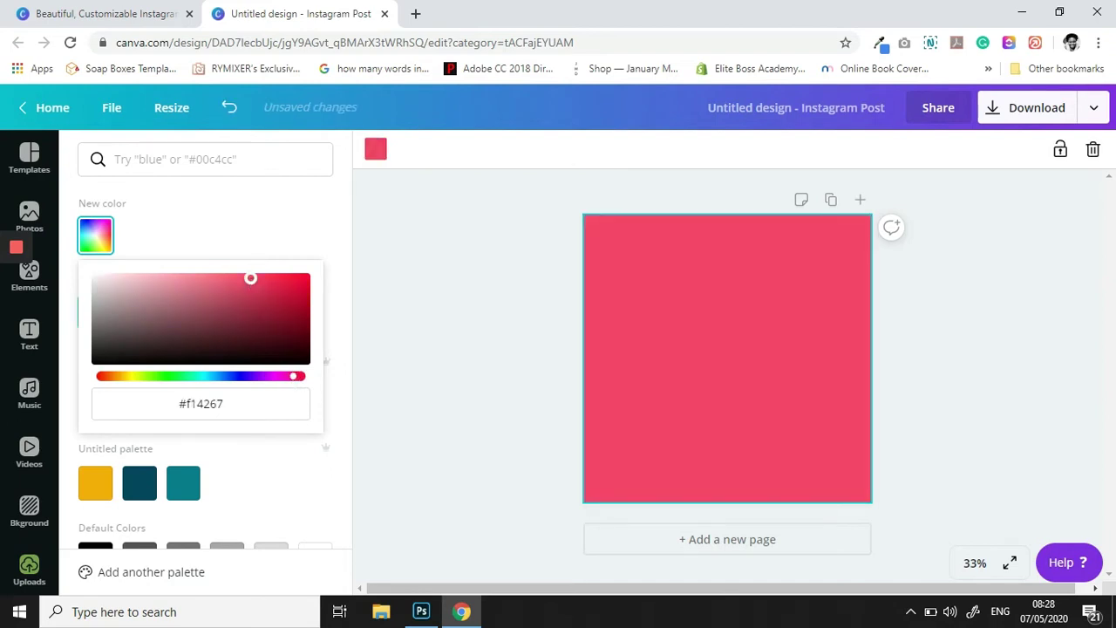
{"action": "mouse_move", "coordinate": [261, 260]}
{"action": "left_mouse_down"}
{"action": "mouse_move", "coordinate": [278, 262]}
{"action": "mouse_move", "coordinate": [267, 286]}
{"action": "mouse_move", "coordinate": [232, 265]}
{"action": "mouse_move", "coordinate": [242, 262]}
{"action": "left_mouse_up"}
{"action": "left_click", "coordinate": [322, 255]}
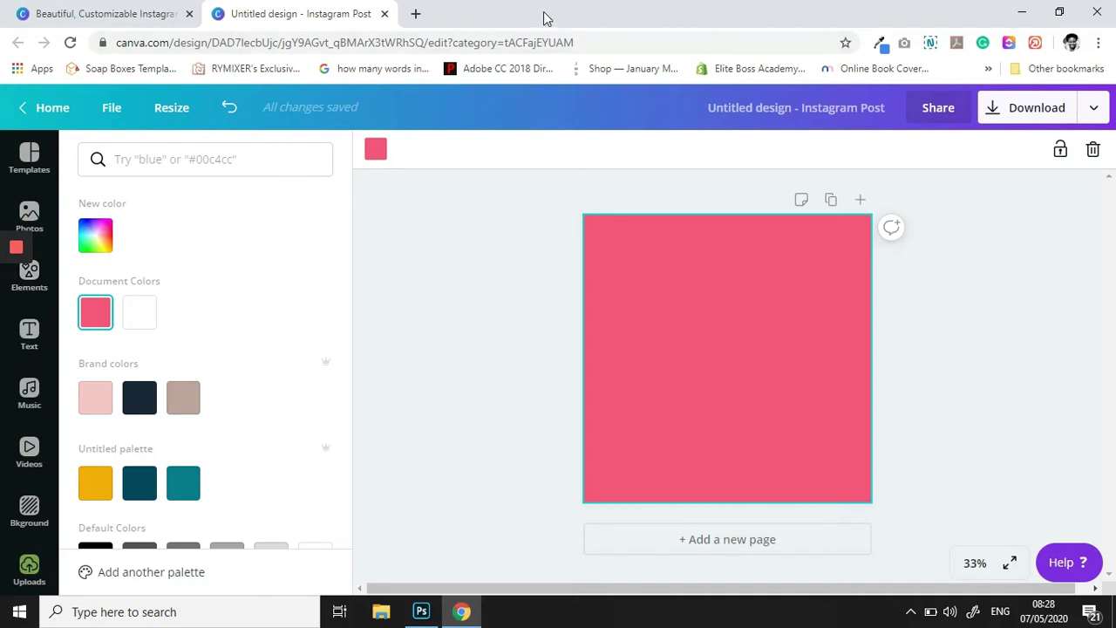
Step: Add the grey square shape and reshape it into a thin horizontal band crossing the lower part of the page, overhanging both sides
{"action": "left_click_drag", "start_coordinate": [547, 18], "coordinate": [580, 24]}
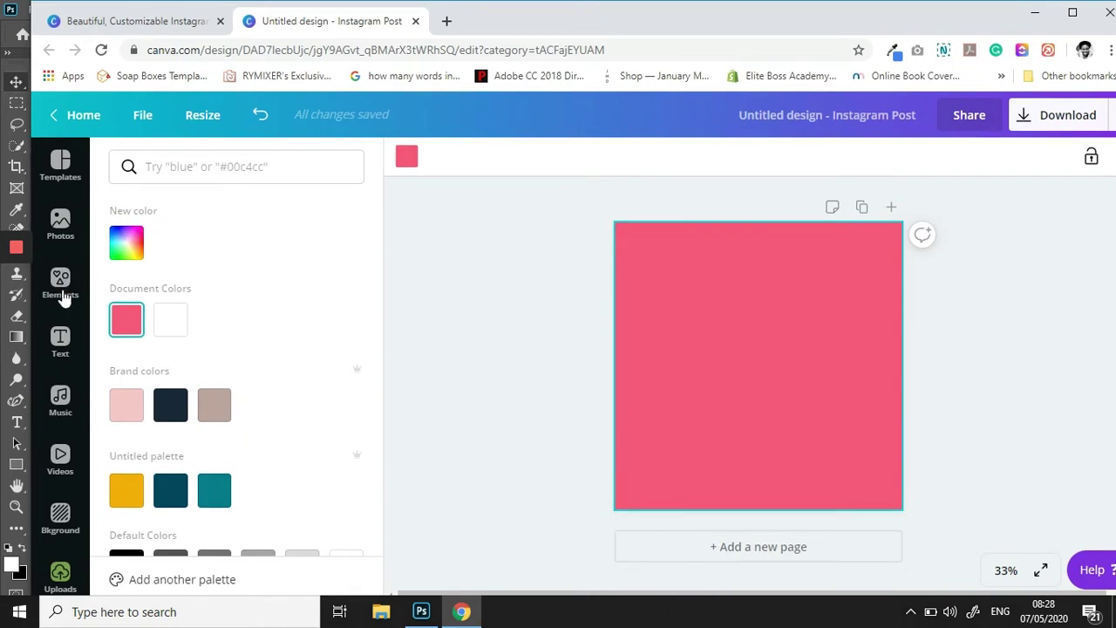
{"action": "left_click", "coordinate": [62, 295]}
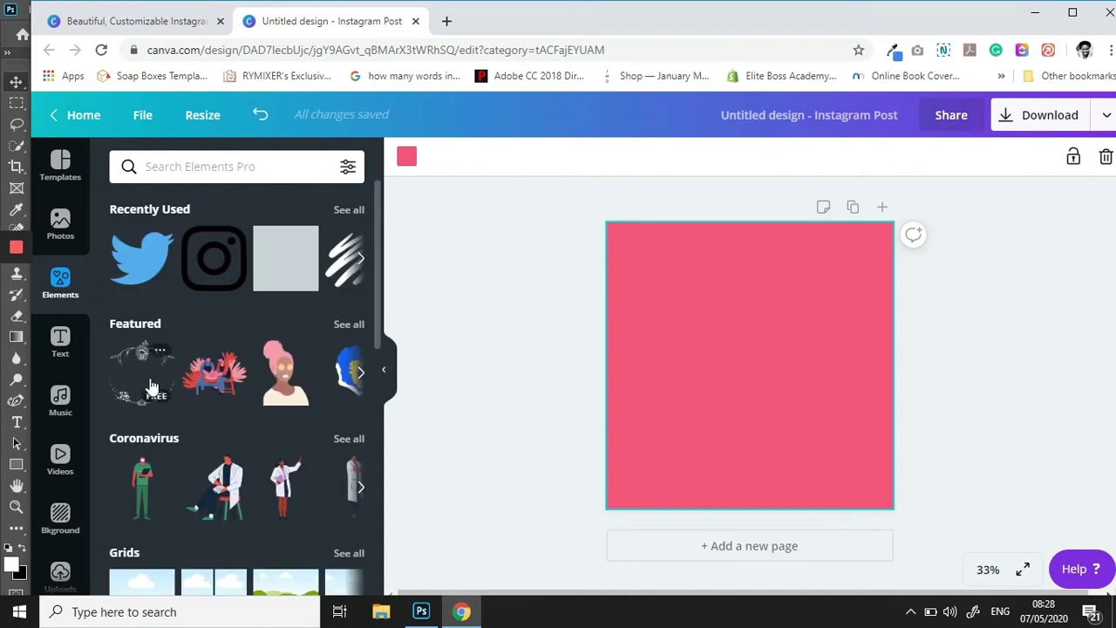
{"action": "mouse_move", "coordinate": [275, 289]}
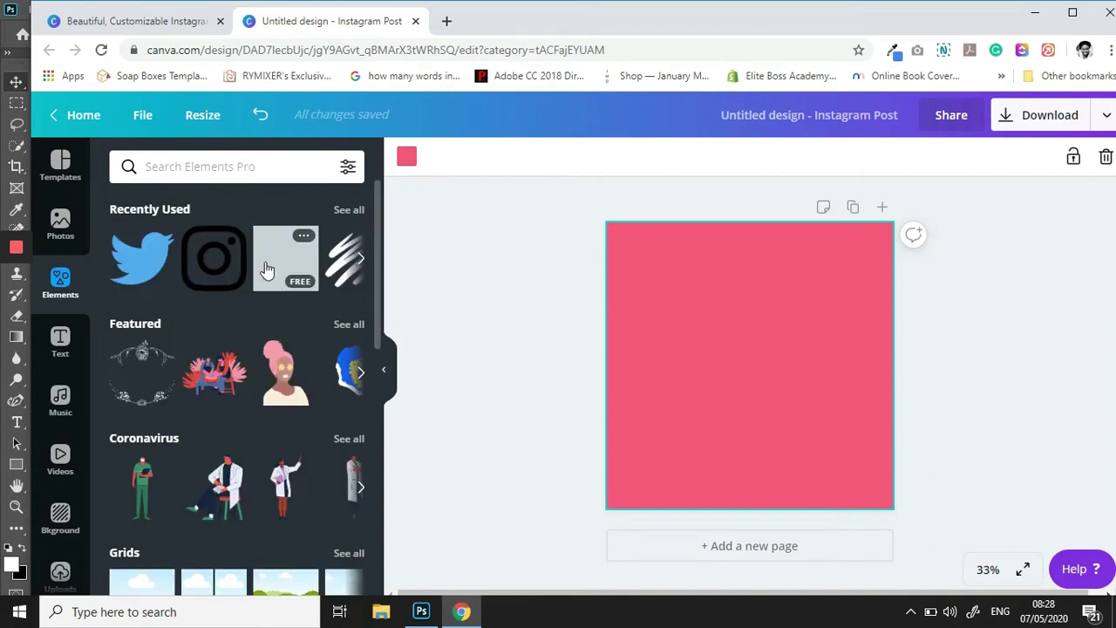
{"action": "left_click", "coordinate": [267, 270]}
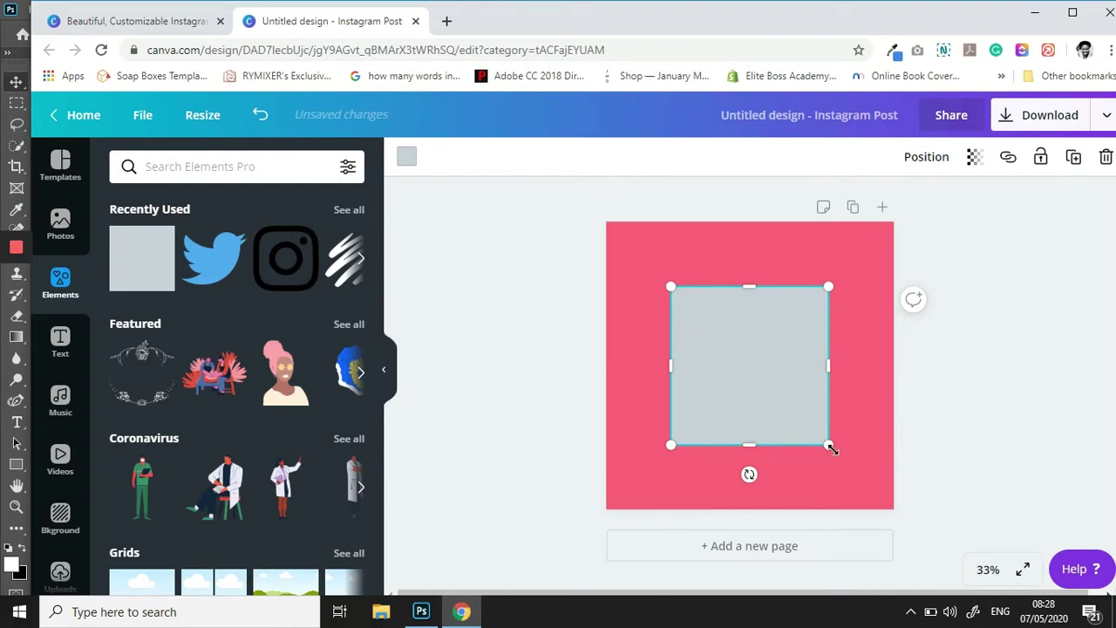
{"action": "left_click_drag", "start_coordinate": [828, 443], "coordinate": [1000, 445]}
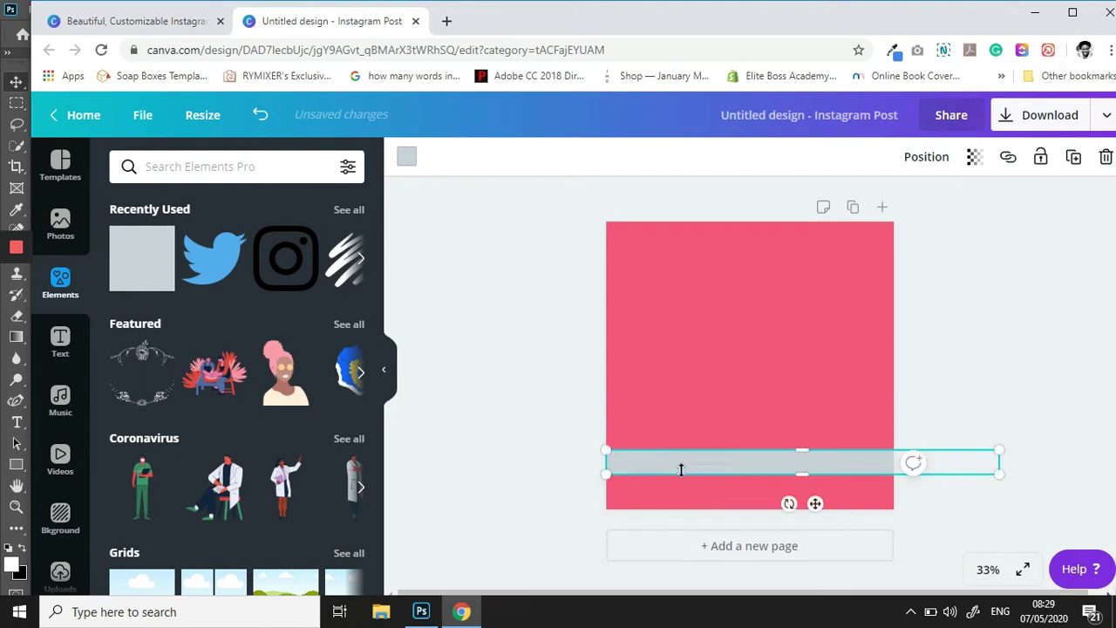
{"action": "left_click_drag", "start_coordinate": [683, 467], "coordinate": [628, 469]}
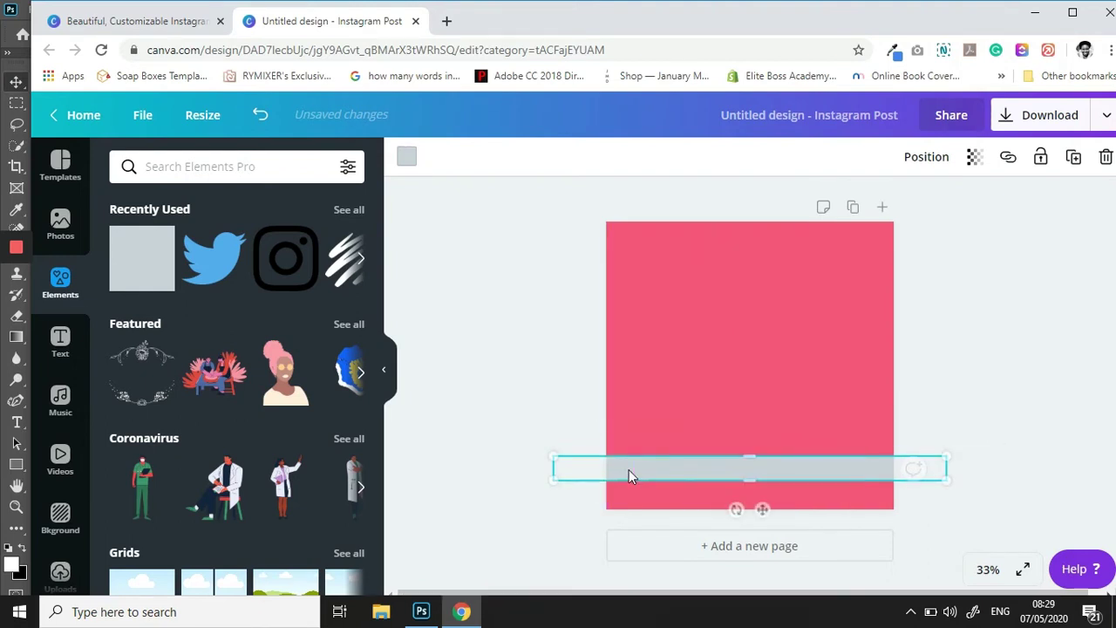
{"action": "left_click", "coordinate": [908, 352]}
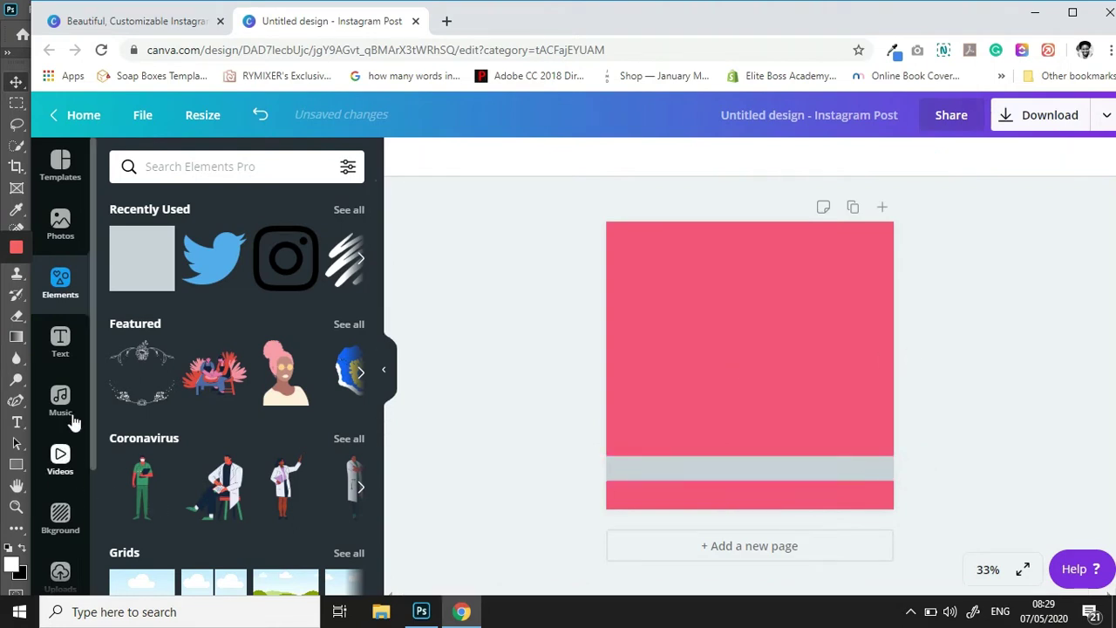
Step: Add the uploaded gold glitter brush stroke and stretch it into a thin trim spanning the page's top edge
{"action": "left_click", "coordinate": [58, 582]}
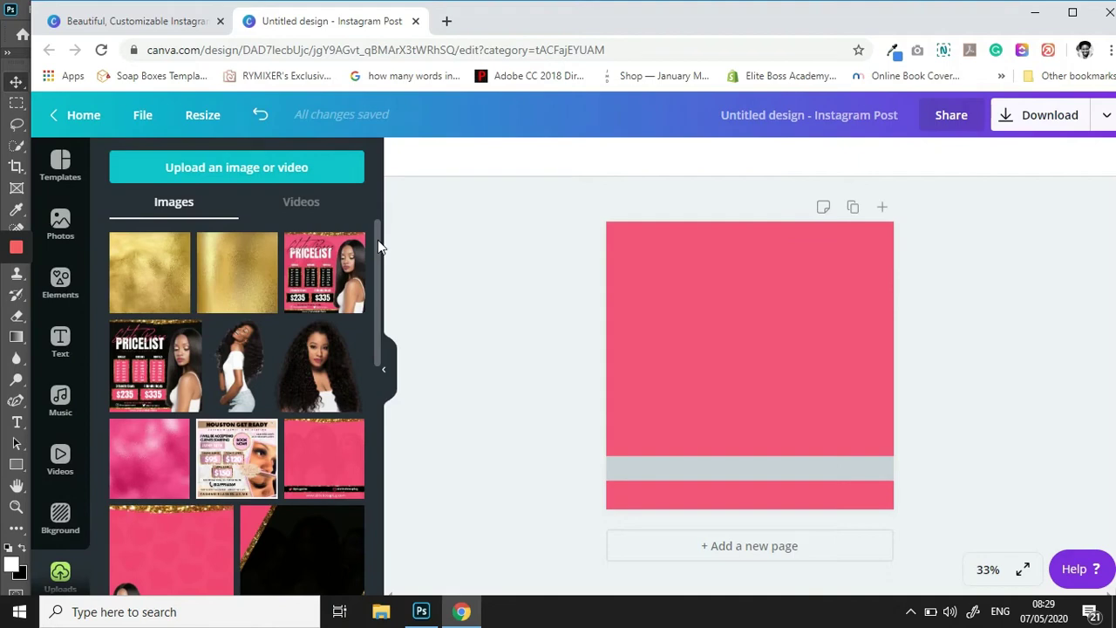
{"action": "scroll", "coordinate": [378, 247], "scroll_direction": "down", "scroll_amount": 1}
{"action": "scroll", "coordinate": [377, 253], "scroll_direction": "down", "scroll_amount": 7}
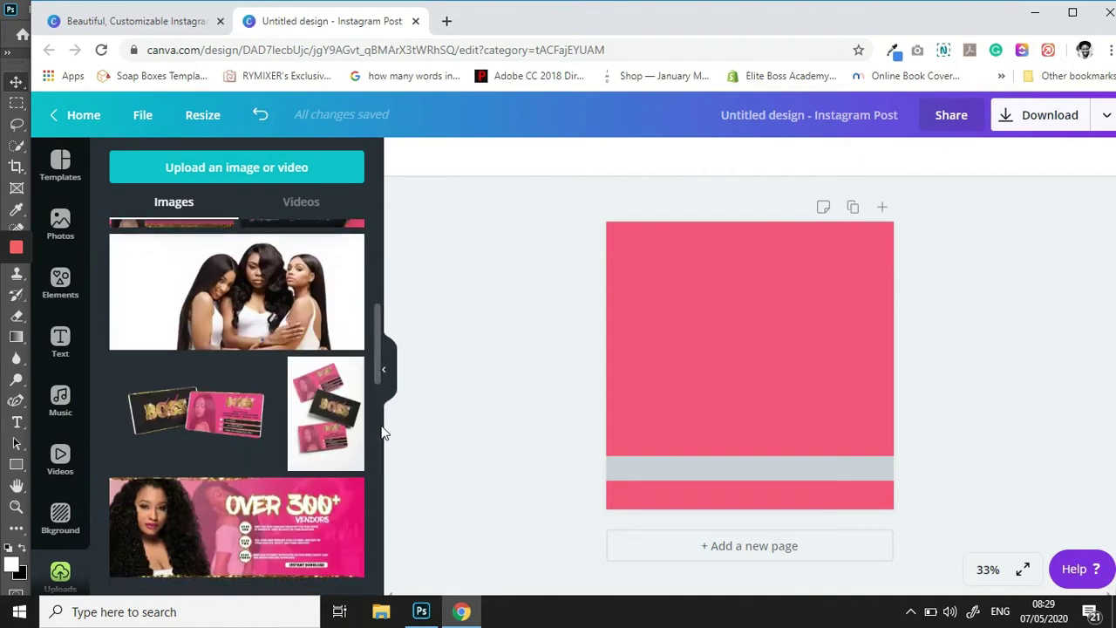
{"action": "scroll", "coordinate": [382, 451], "scroll_direction": "down", "scroll_amount": 5}
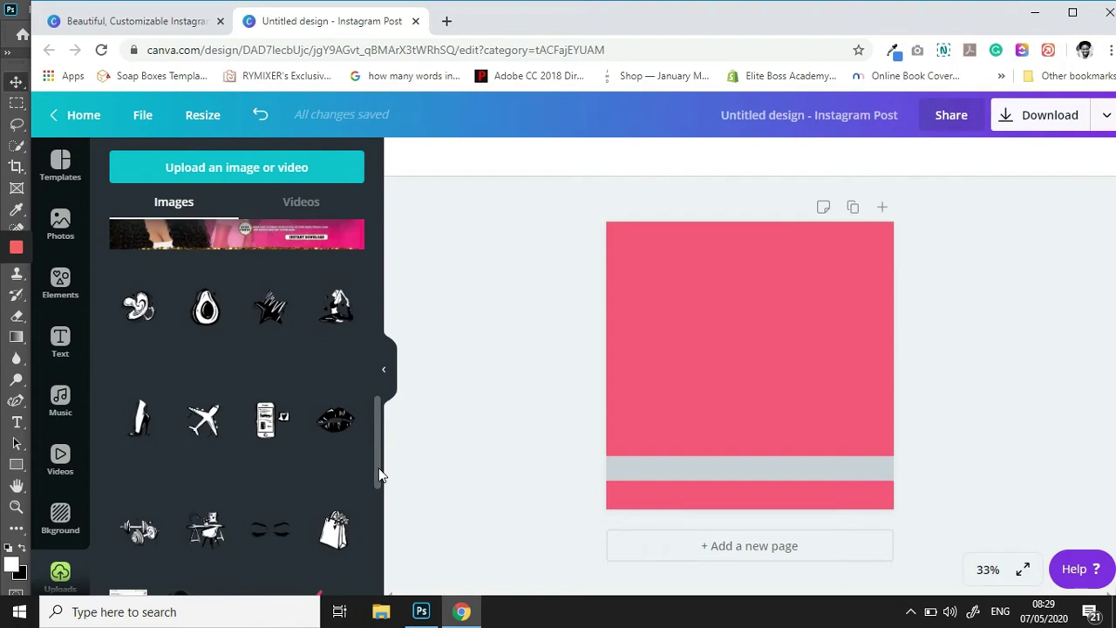
{"action": "left_click_drag", "start_coordinate": [379, 475], "coordinate": [381, 523]}
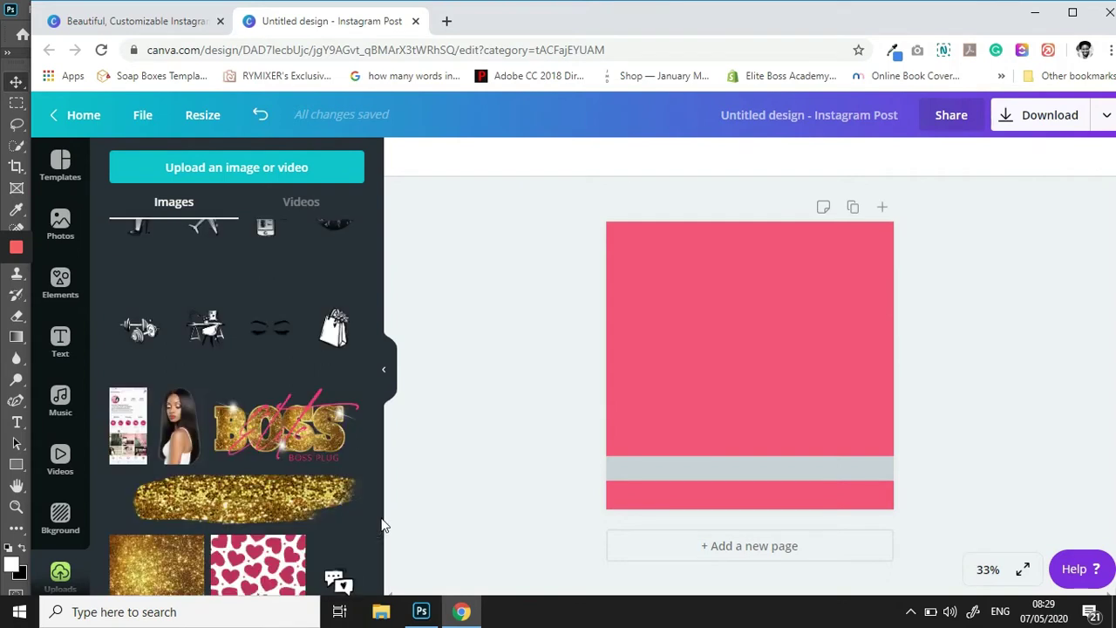
{"action": "left_click", "coordinate": [261, 502]}
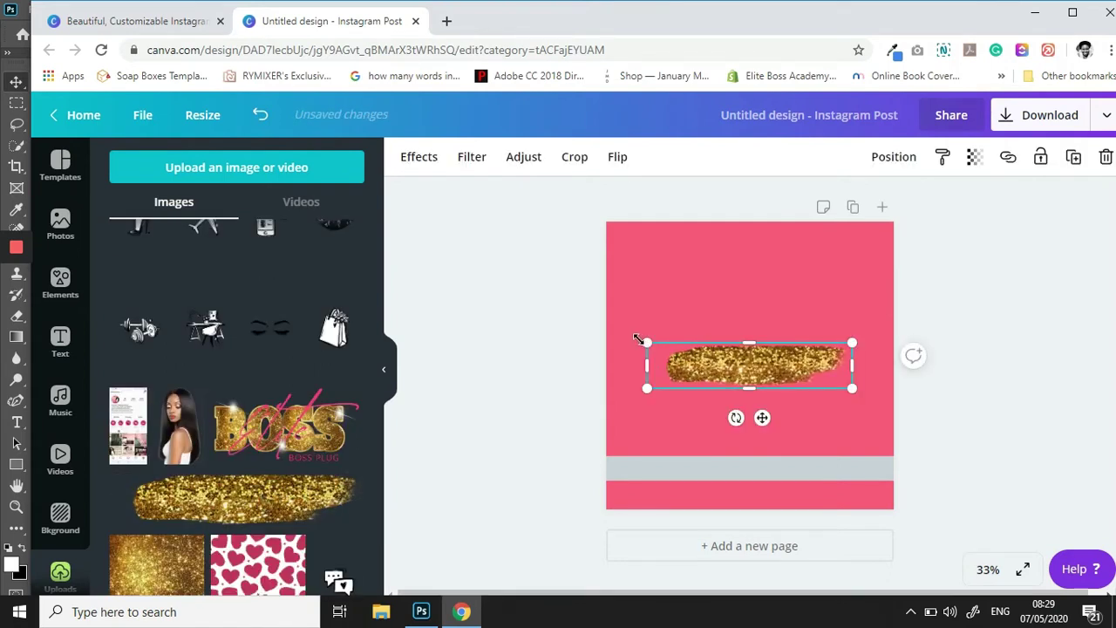
{"action": "left_click_drag", "start_coordinate": [638, 340], "coordinate": [536, 289]}
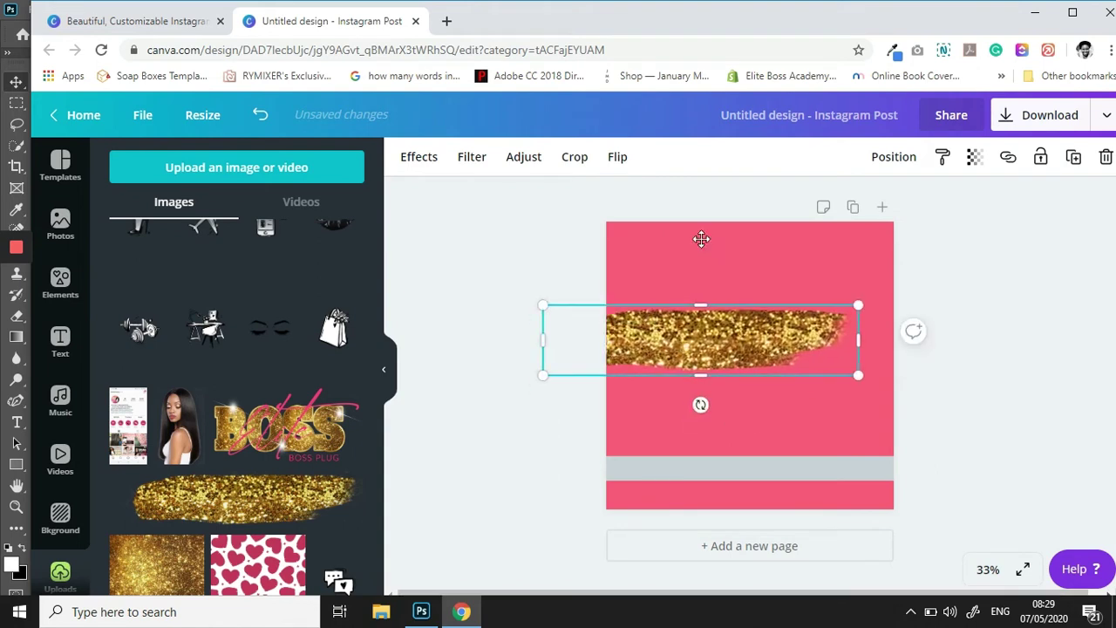
{"action": "mouse_move", "coordinate": [702, 238]}
{"action": "left_mouse_down"}
{"action": "mouse_move", "coordinate": [700, 149]}
{"action": "mouse_move", "coordinate": [695, 207]}
{"action": "left_mouse_up"}
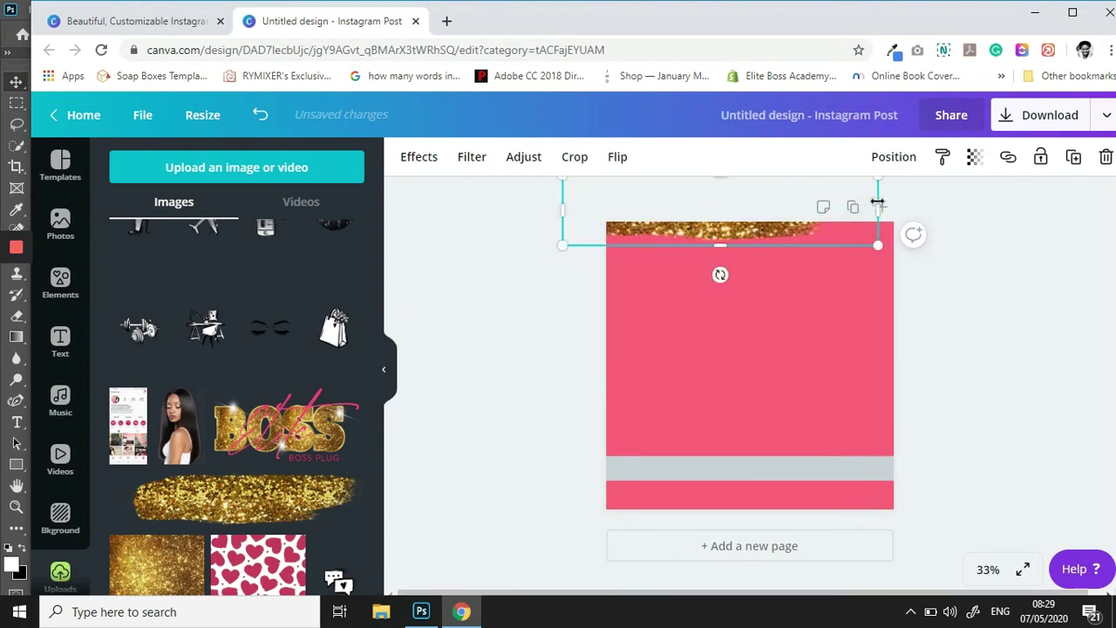
{"action": "left_click_drag", "start_coordinate": [878, 202], "coordinate": [986, 194]}
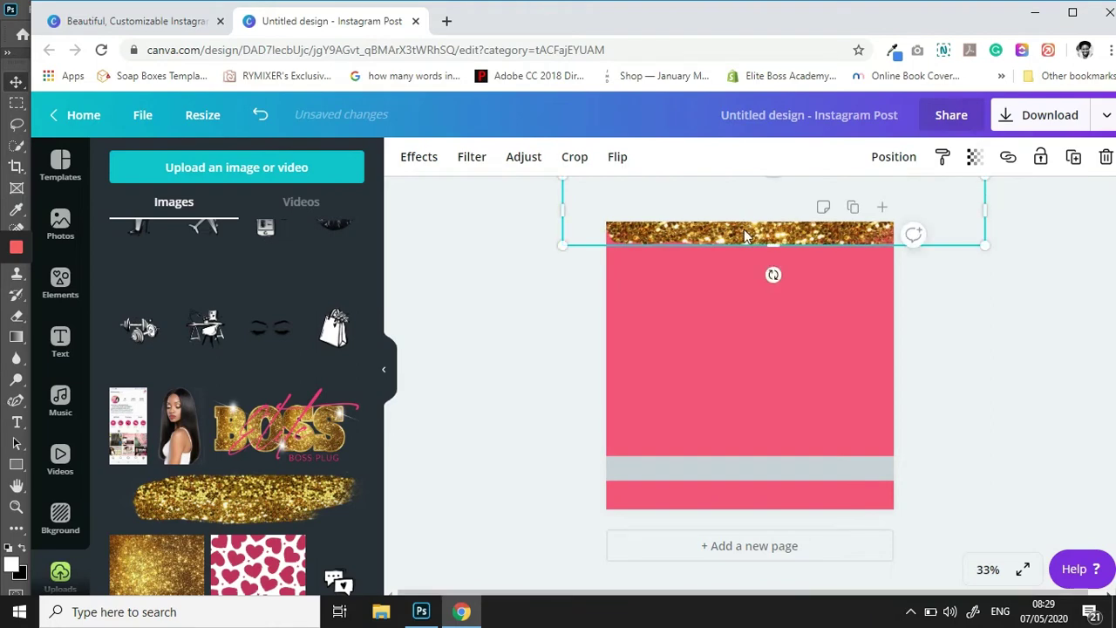
{"action": "left_click_drag", "start_coordinate": [746, 234], "coordinate": [746, 215]}
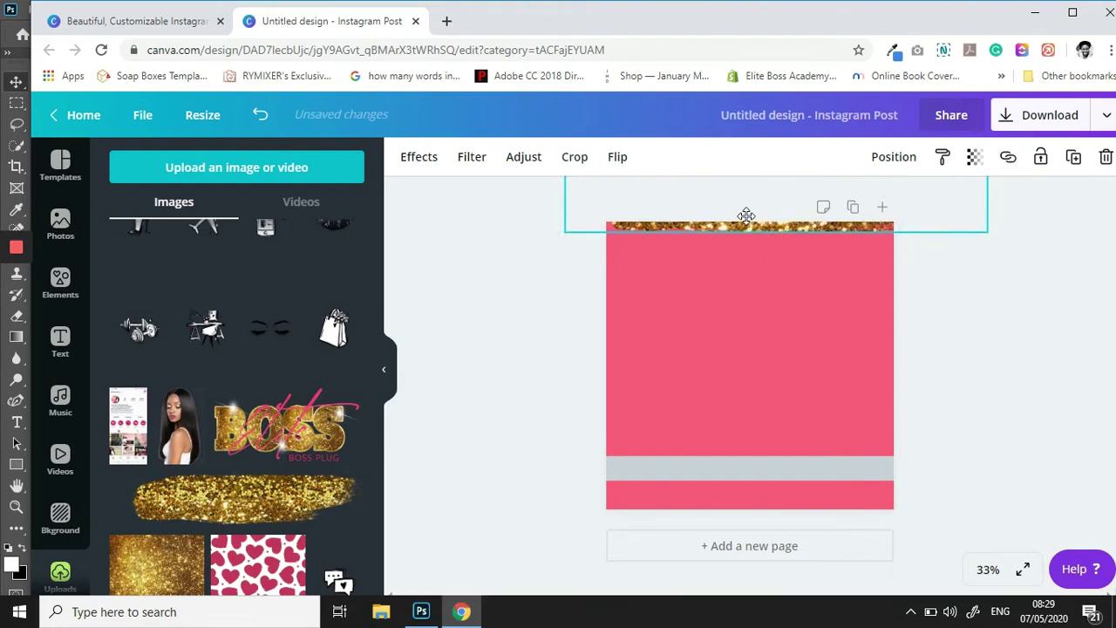
Step: Recolor the grey horizontal band black
{"action": "left_click", "coordinate": [706, 465]}
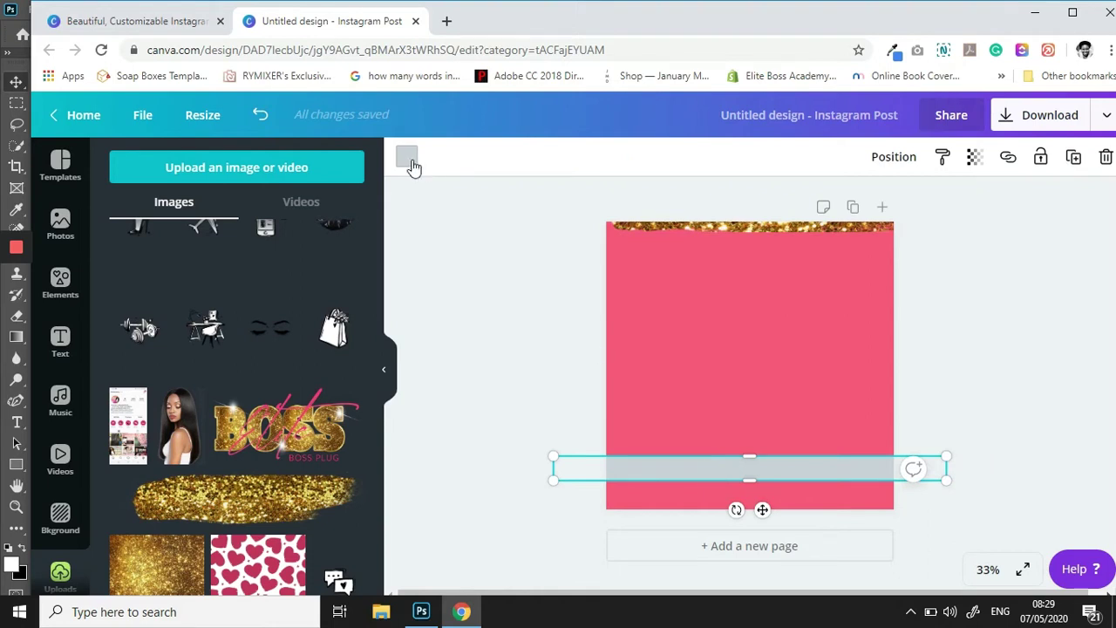
{"action": "left_click", "coordinate": [406, 158]}
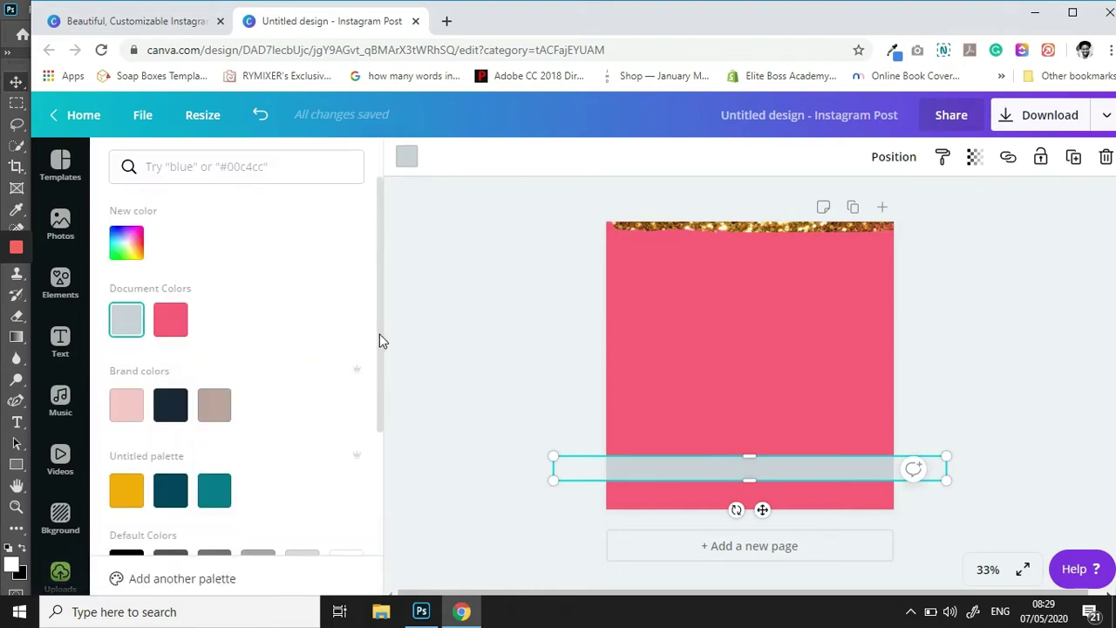
{"action": "left_click_drag", "start_coordinate": [379, 340], "coordinate": [374, 398]}
{"action": "left_click", "coordinate": [125, 476]}
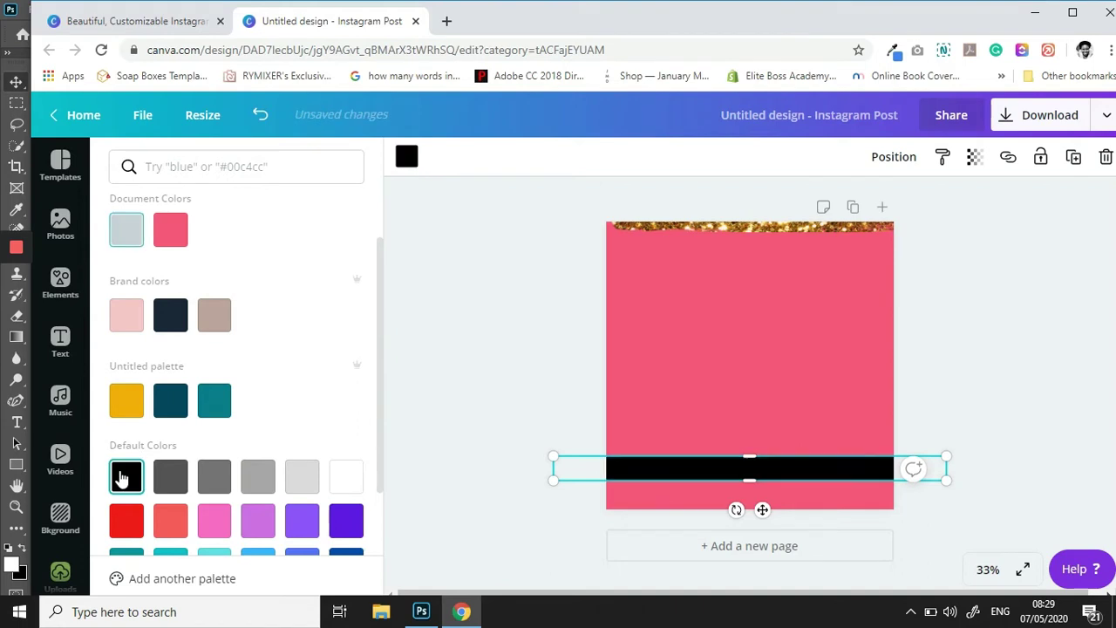
{"action": "key", "text": "Escape"}
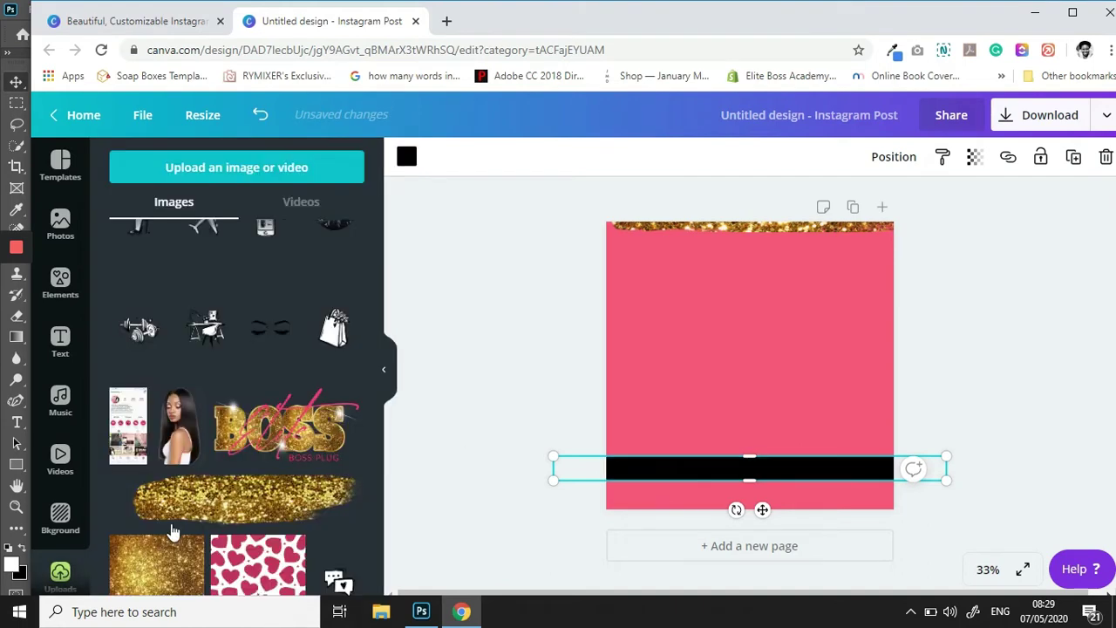
Step: Add the uploaded square gold glitter texture, crop it to a strip as tall as the black band, and place it over the band's left end
{"action": "left_click", "coordinate": [158, 567]}
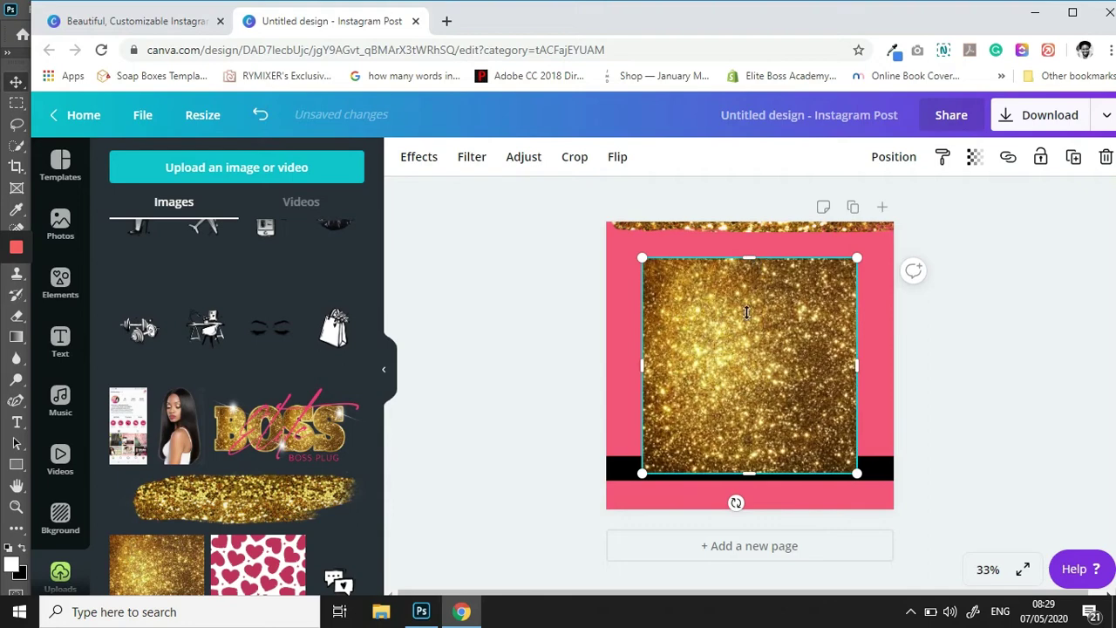
{"action": "left_click_drag", "start_coordinate": [749, 258], "coordinate": [739, 446]}
{"action": "left_click_drag", "start_coordinate": [670, 469], "coordinate": [661, 466]}
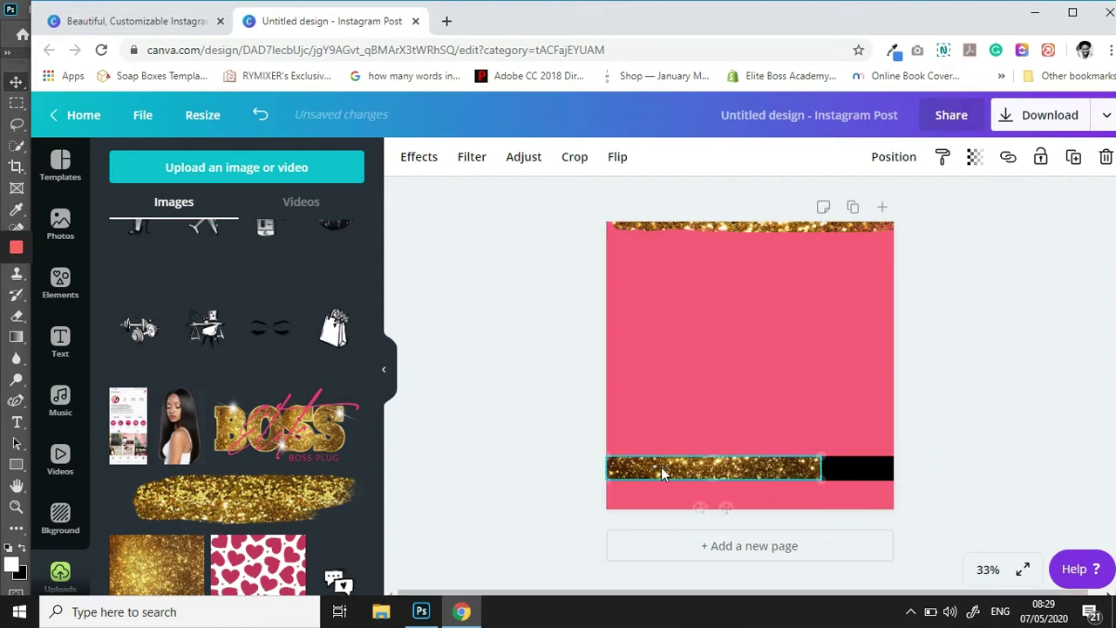
Step: Send the glitter strip behind the black band and extend it to form thin gold borders above and below across the page
{"action": "left_click", "coordinate": [894, 156]}
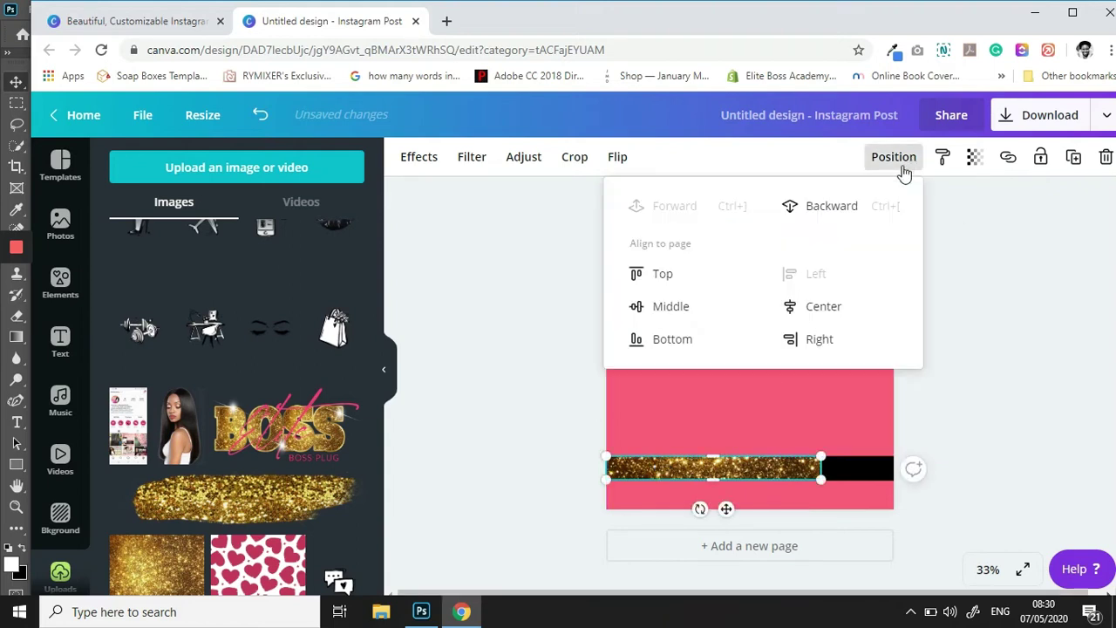
{"action": "left_click", "coordinate": [824, 209]}
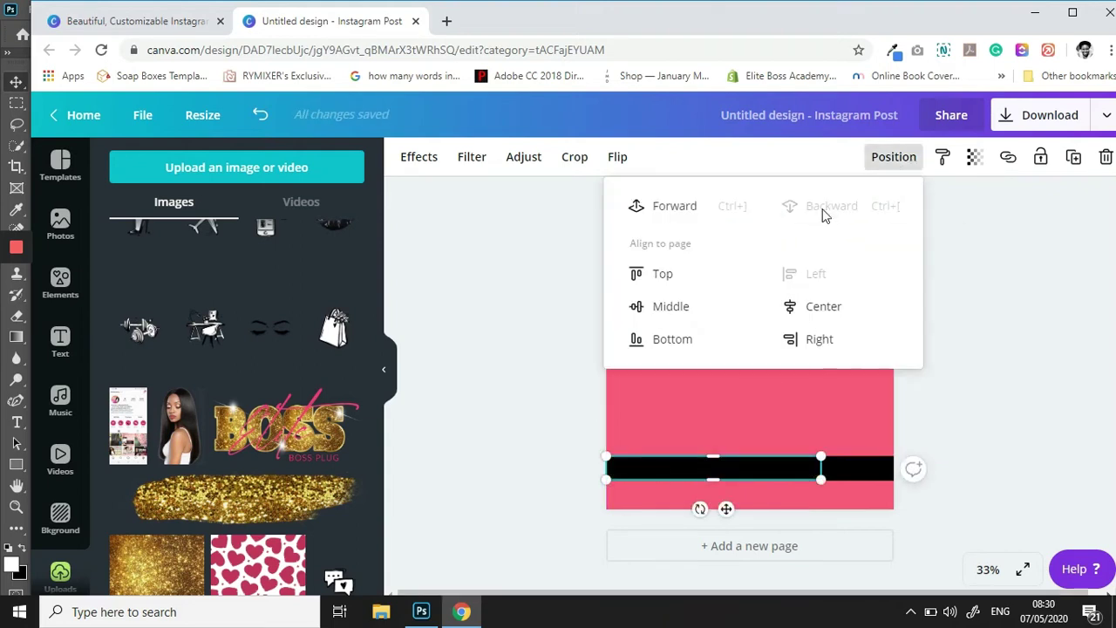
{"action": "left_click_drag", "start_coordinate": [715, 481], "coordinate": [714, 488]}
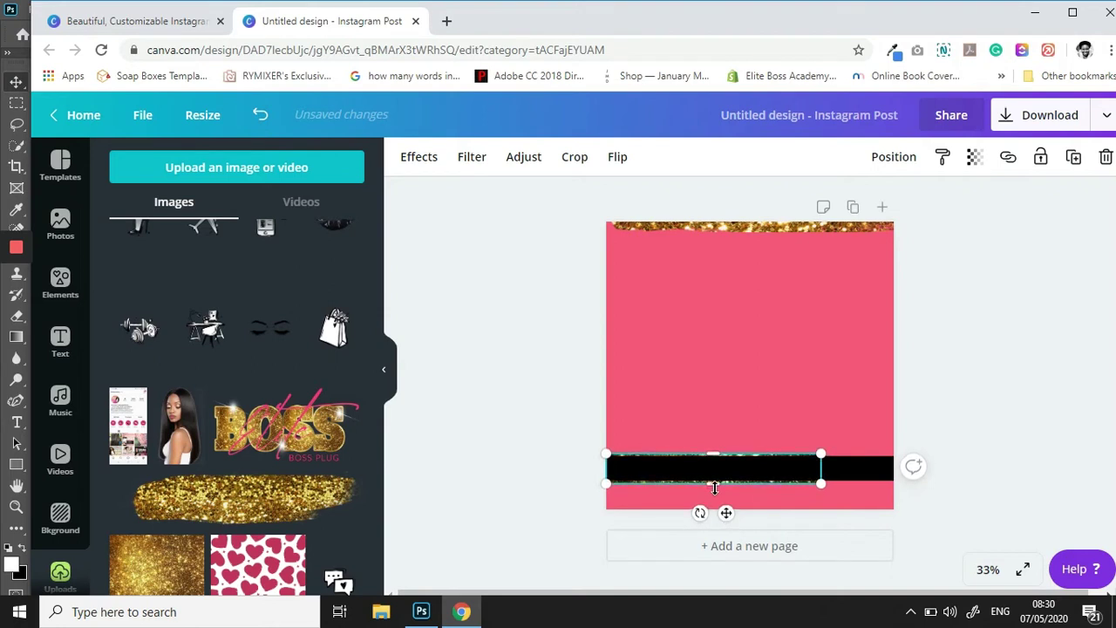
{"action": "left_click_drag", "start_coordinate": [819, 469], "coordinate": [961, 466]}
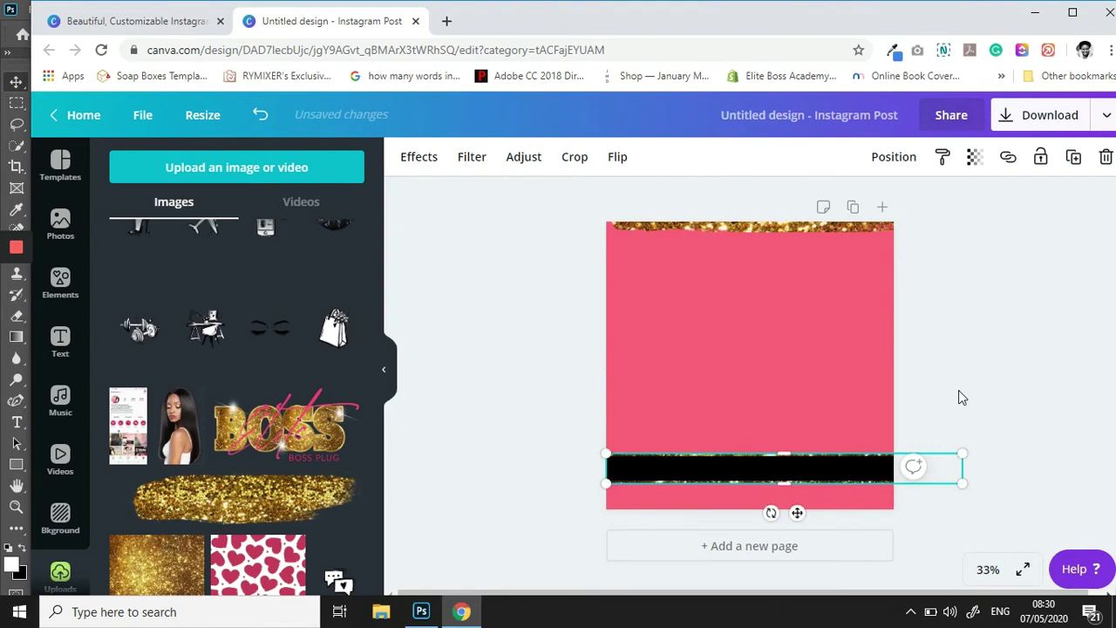
{"action": "left_click", "coordinate": [958, 390]}
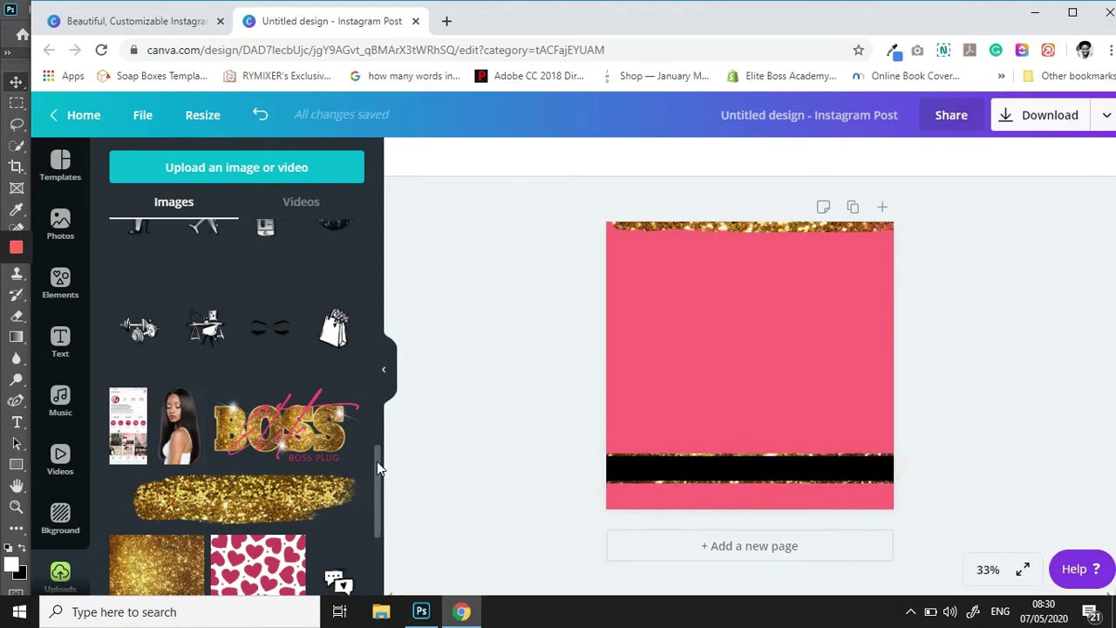
Step: Add the uploaded photo of three women, crop both sides close to the group, and enlarge it to cover the whole page
{"action": "left_click_drag", "start_coordinate": [377, 461], "coordinate": [387, 311]}
{"action": "left_click", "coordinate": [253, 391]}
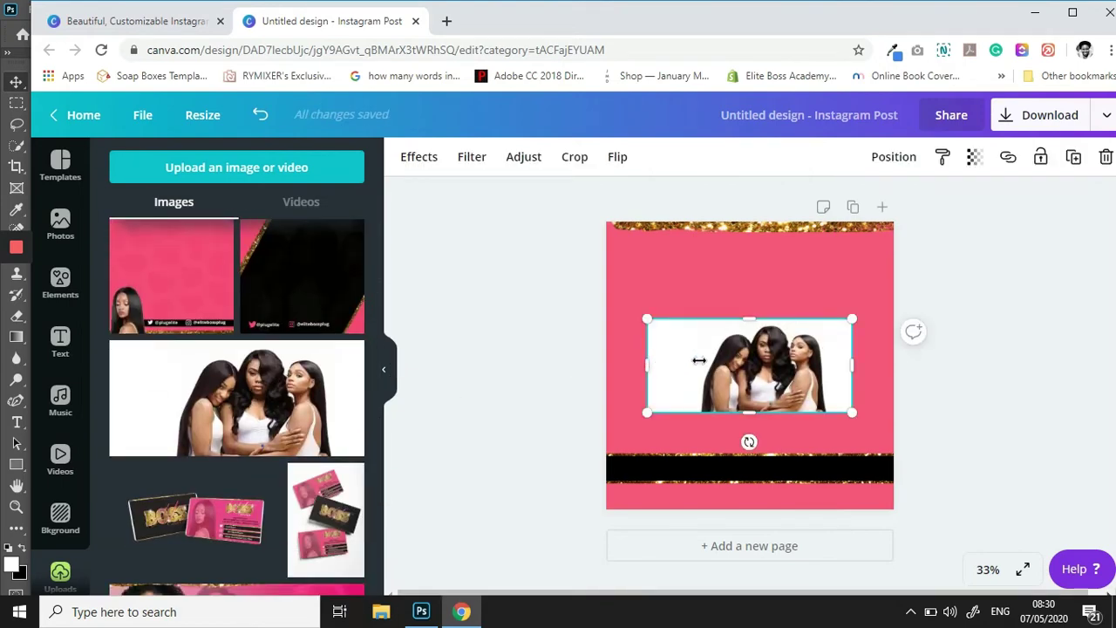
{"action": "left_click_drag", "start_coordinate": [647, 360], "coordinate": [700, 360]}
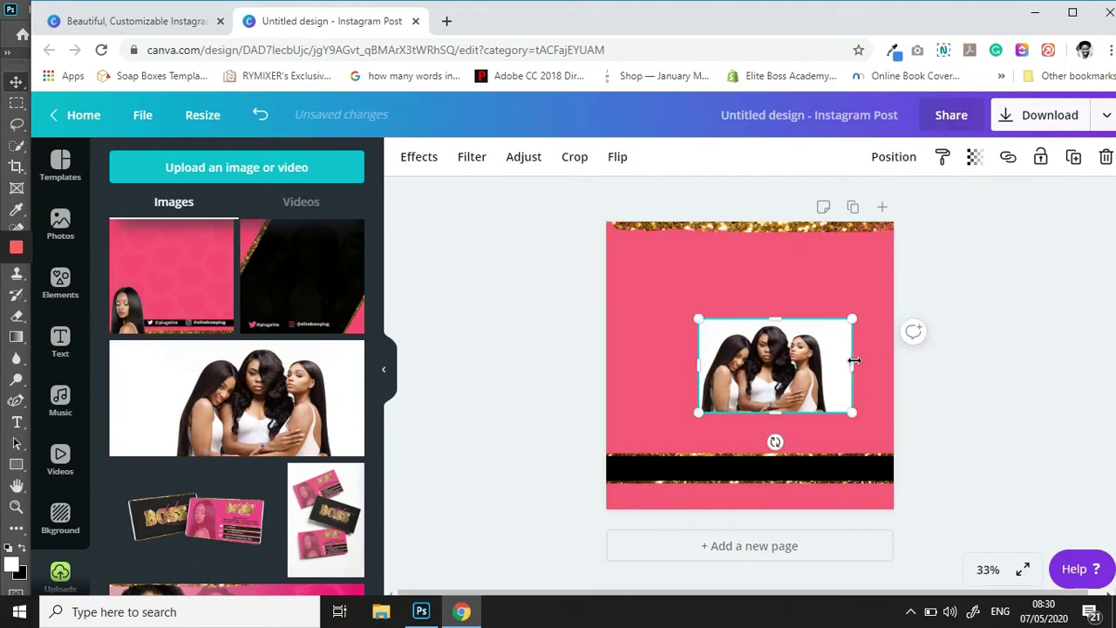
{"action": "left_click_drag", "start_coordinate": [854, 361], "coordinate": [839, 359]}
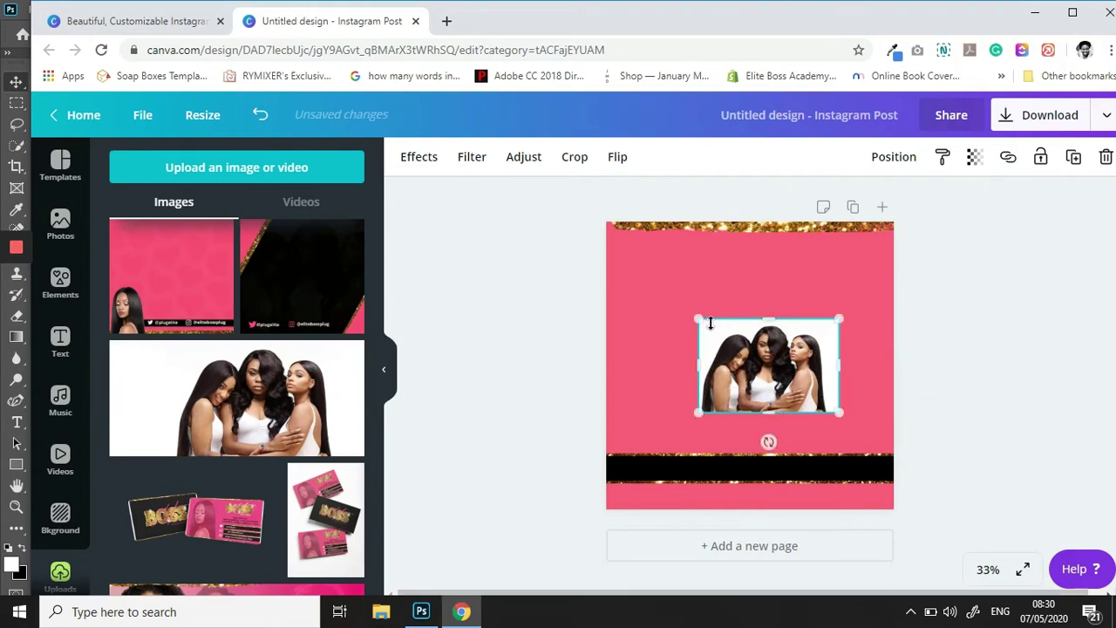
{"action": "left_click_drag", "start_coordinate": [526, 223], "coordinate": [534, 212]}
{"action": "left_click_drag", "start_coordinate": [837, 414], "coordinate": [1005, 521]}
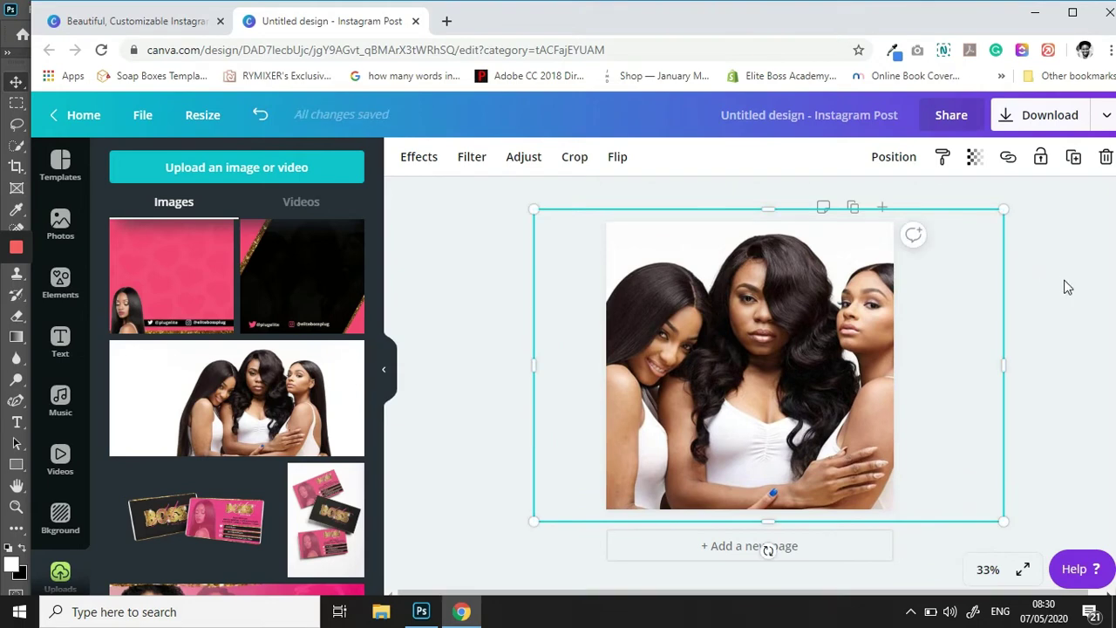
Step: Set the three-women photo as the page background and lower its transparency until it is only a faint texture over the pink
{"action": "left_click", "coordinate": [1022, 291]}
{"action": "left_click", "coordinate": [876, 304]}
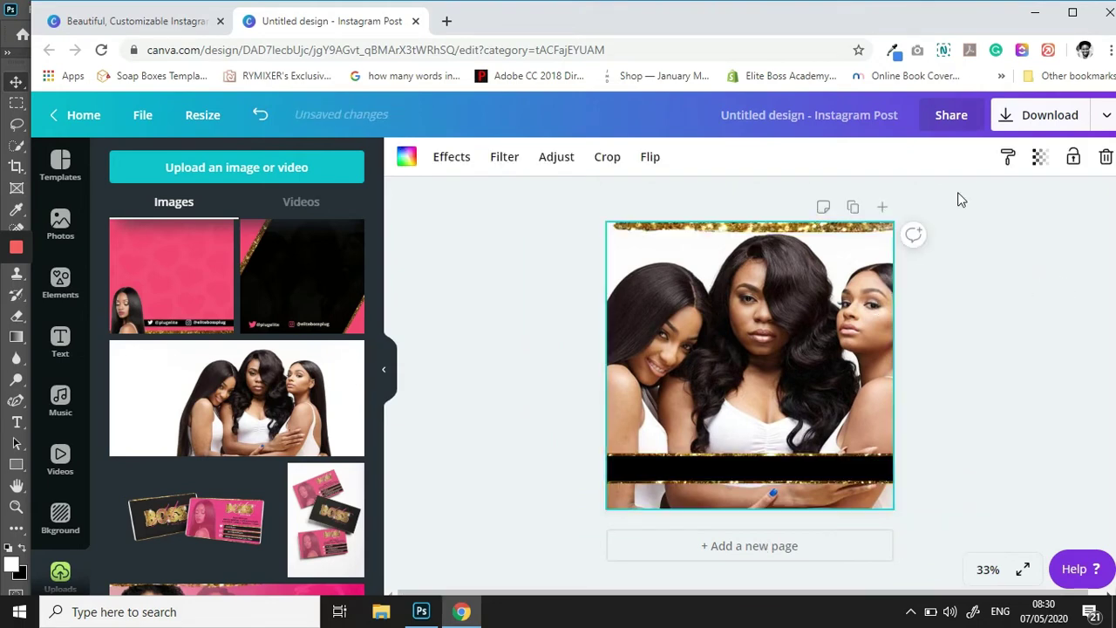
{"action": "left_click", "coordinate": [1040, 157]}
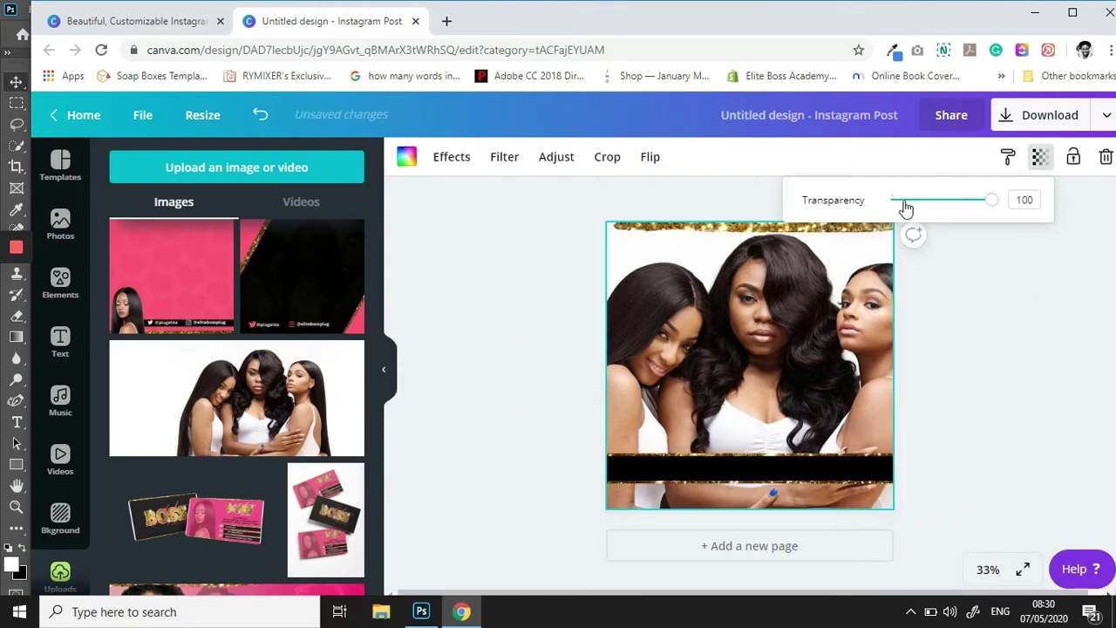
{"action": "left_click_drag", "start_coordinate": [905, 207], "coordinate": [898, 204]}
{"action": "left_click", "coordinate": [502, 326]}
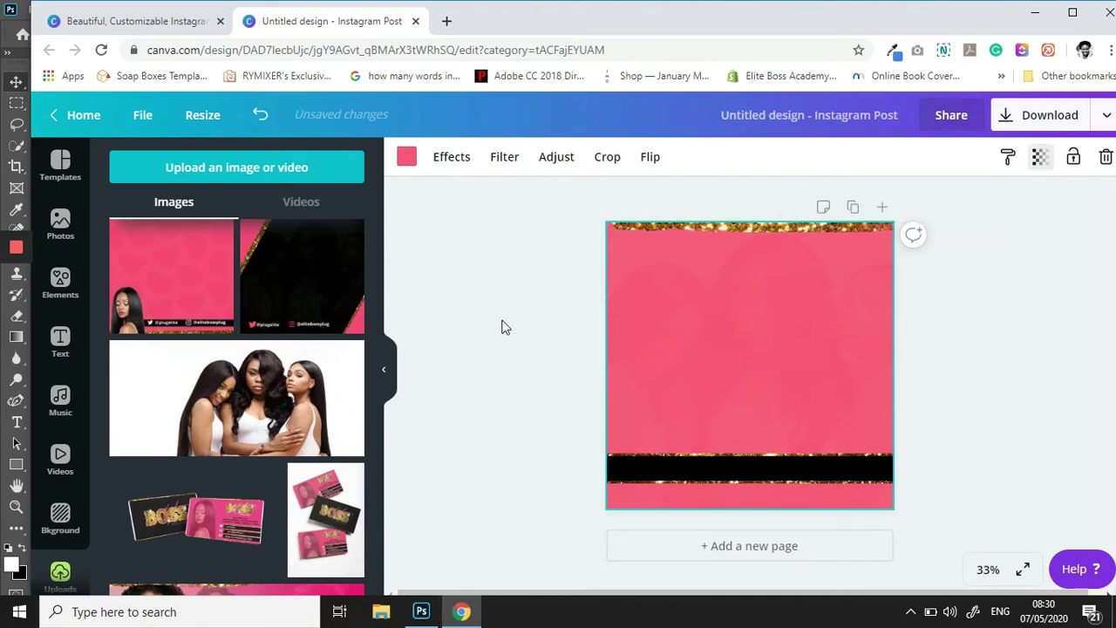
{"action": "left_click", "coordinate": [61, 340]}
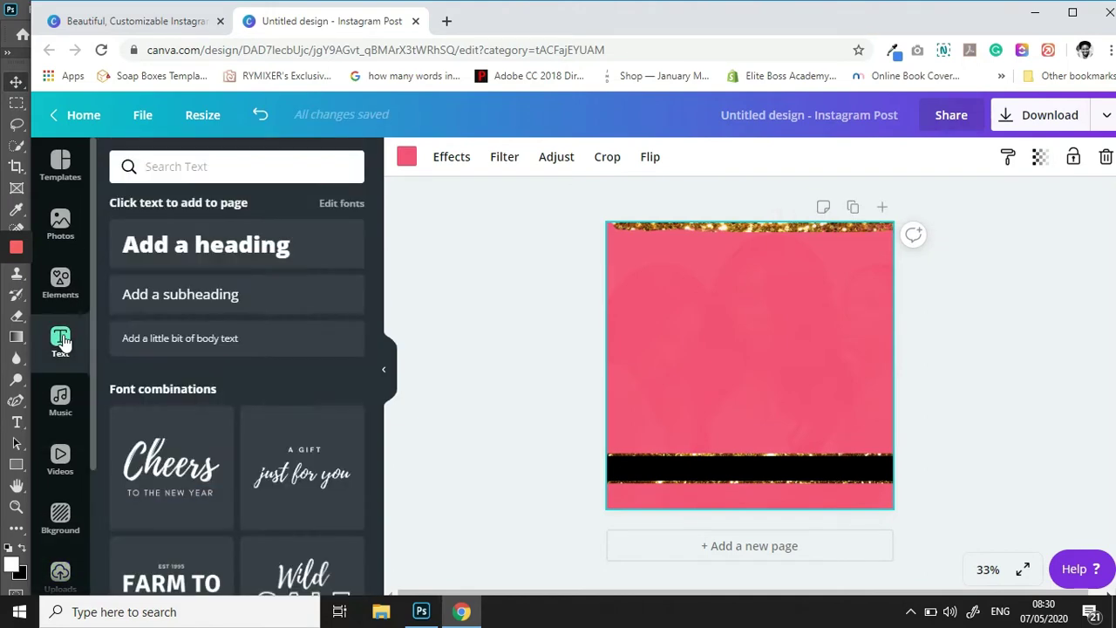
{"action": "left_click", "coordinate": [235, 295]}
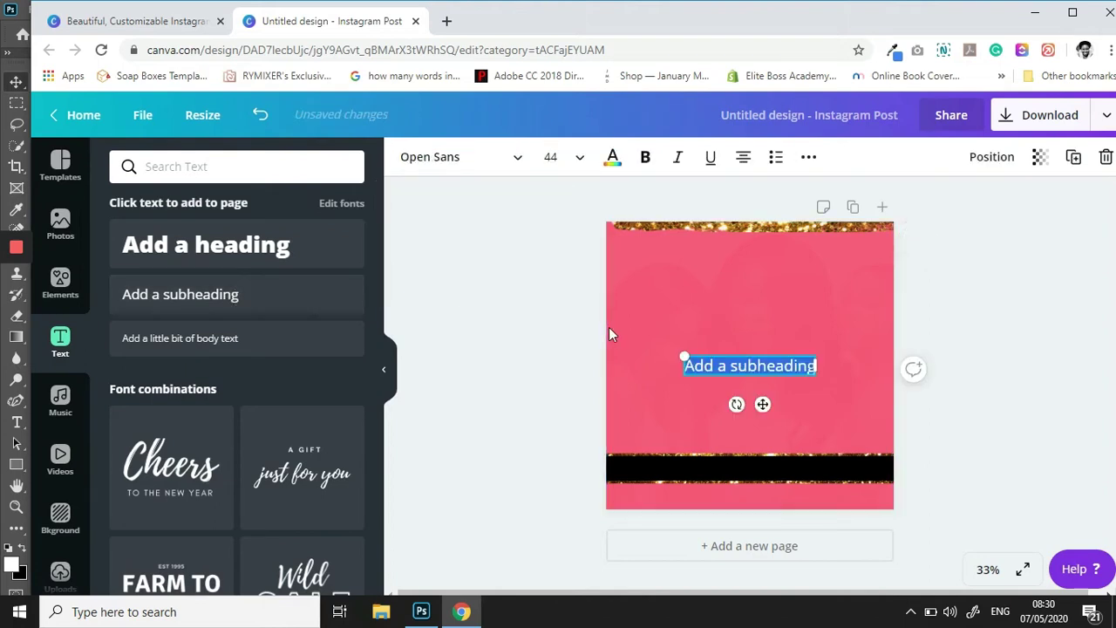
{"action": "type", "text": "www"}
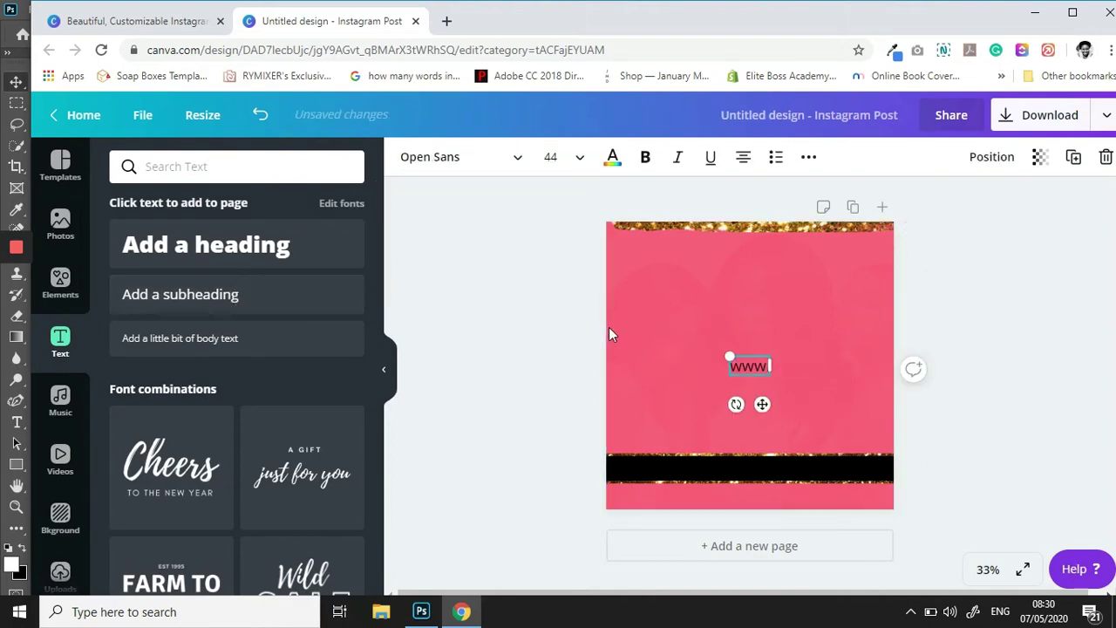
{"action": "type", "text": ".yourwebs"}
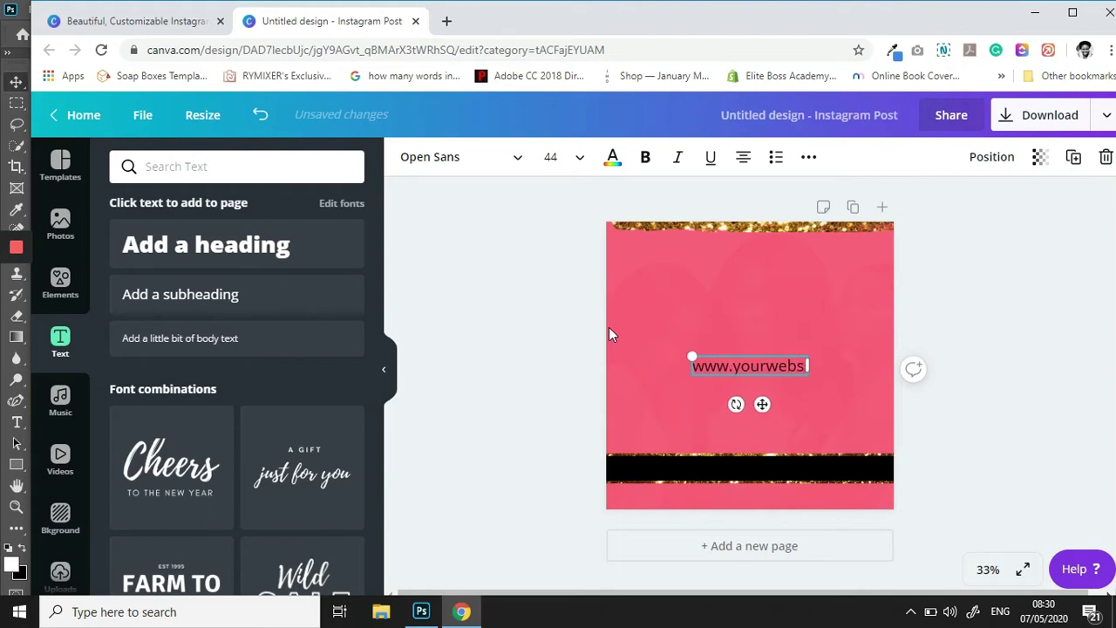
{"action": "type", "text": "ite.com"}
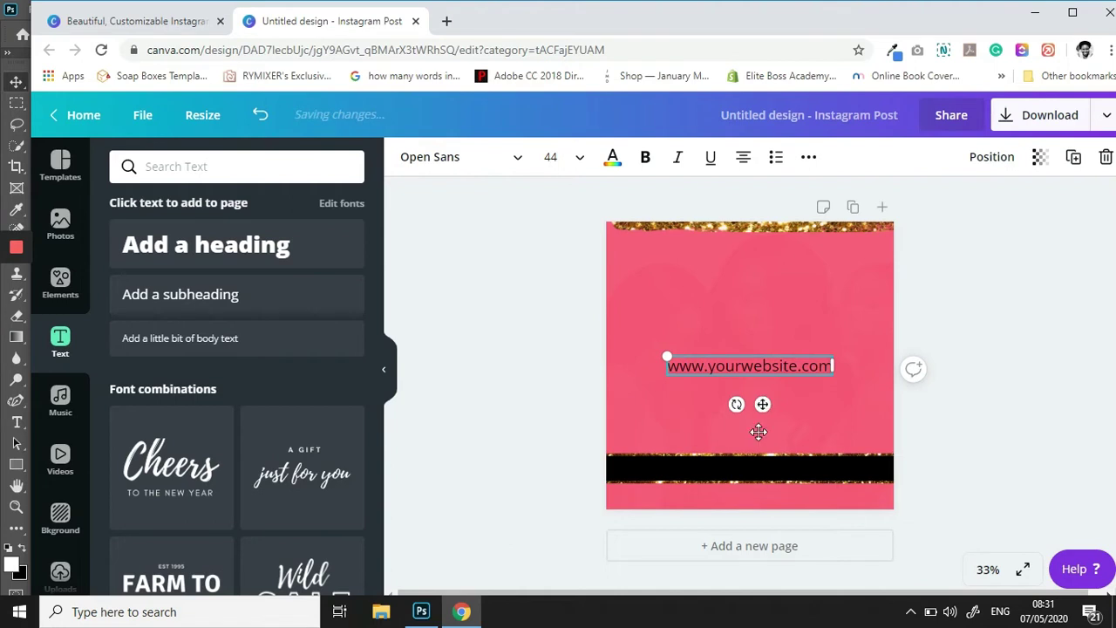
{"action": "left_click_drag", "start_coordinate": [759, 432], "coordinate": [766, 535]}
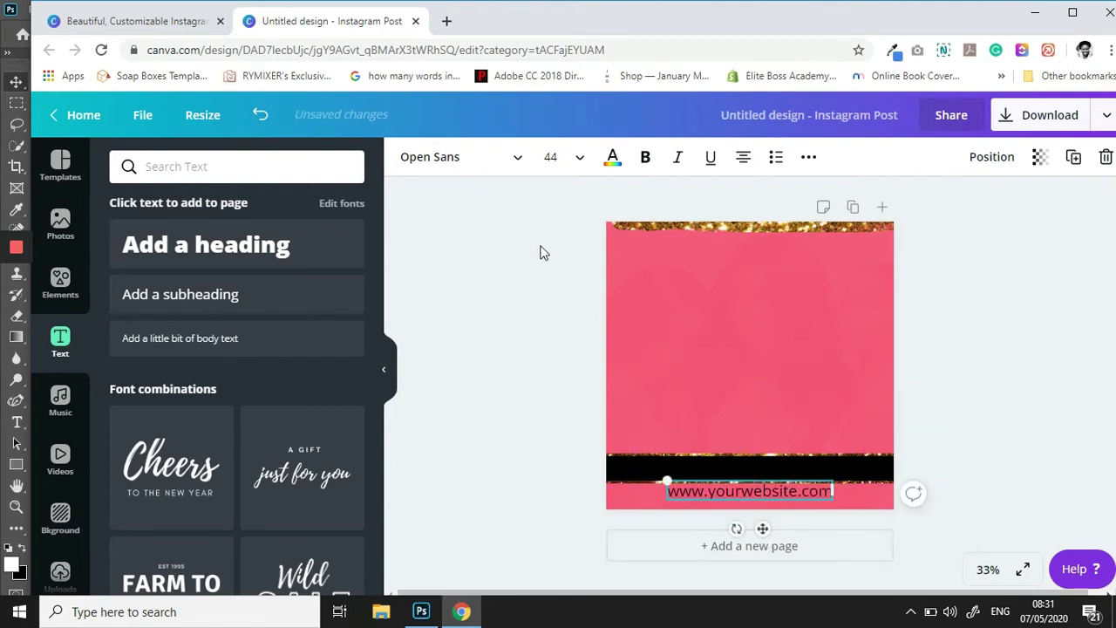
Step: Set the website text's font size to 32 and position it fully inside the pink strip below the black band
{"action": "left_click", "coordinate": [566, 161]}
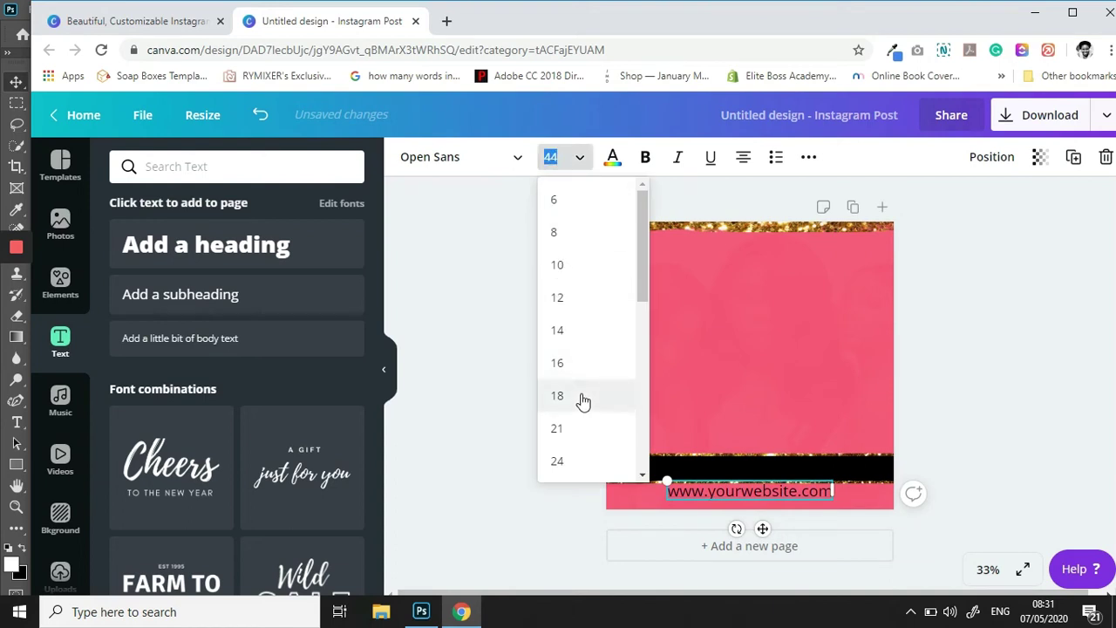
{"action": "left_click", "coordinate": [559, 462]}
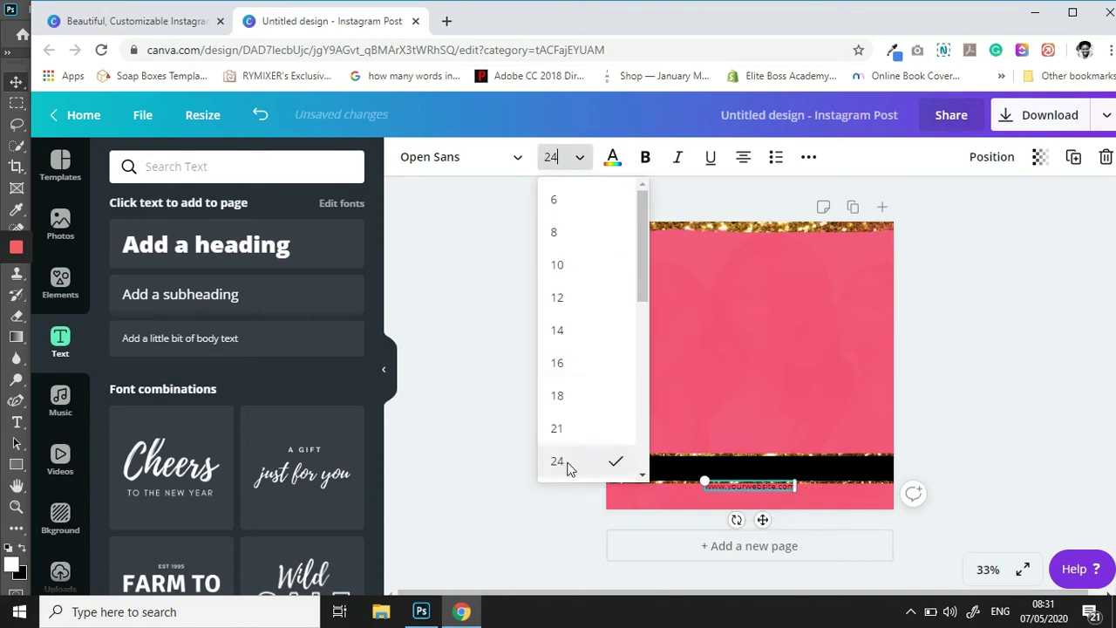
{"action": "left_click", "coordinate": [579, 159]}
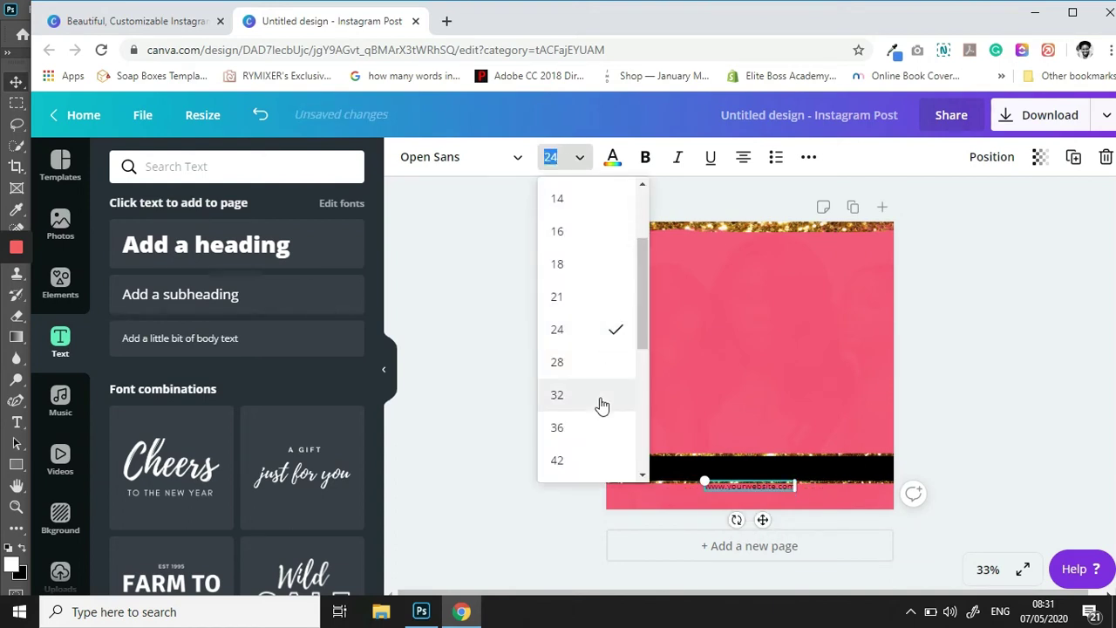
{"action": "left_click", "coordinate": [602, 400]}
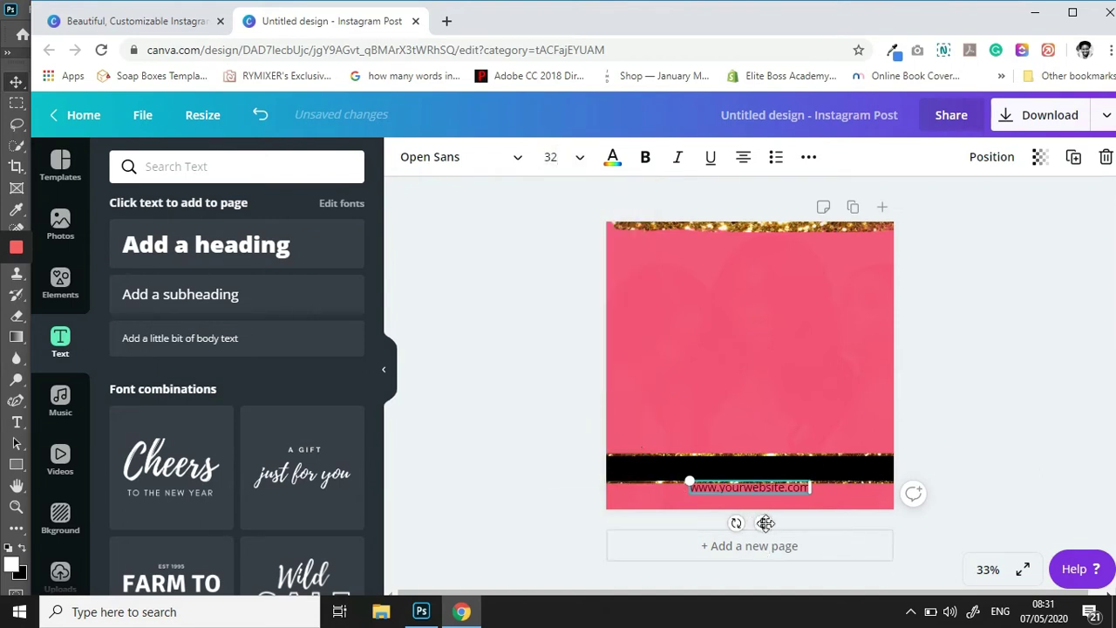
{"action": "key", "text": "BackSpace"}
{"action": "type", "text": "12"}
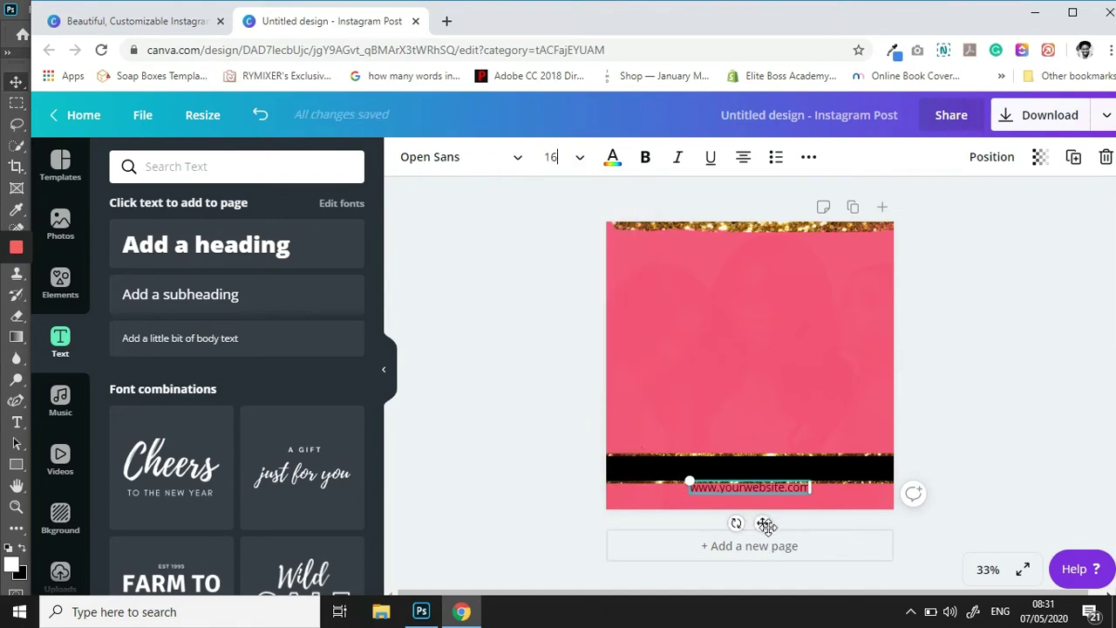
{"action": "key", "text": "BackSpace"}
{"action": "type", "text": "44"}
{"action": "left_click_drag", "start_coordinate": [767, 524], "coordinate": [771, 543]}
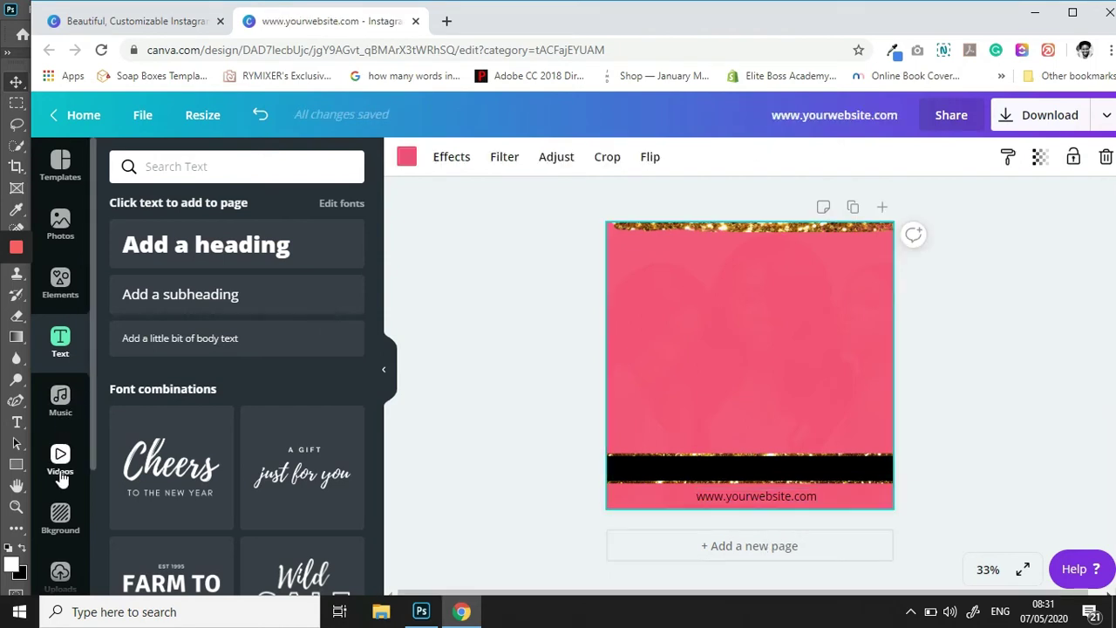
Step: Add the black Instagram icon from the recently used elements, shrink it, and place it near the left end of the black band
{"action": "left_click", "coordinate": [65, 281]}
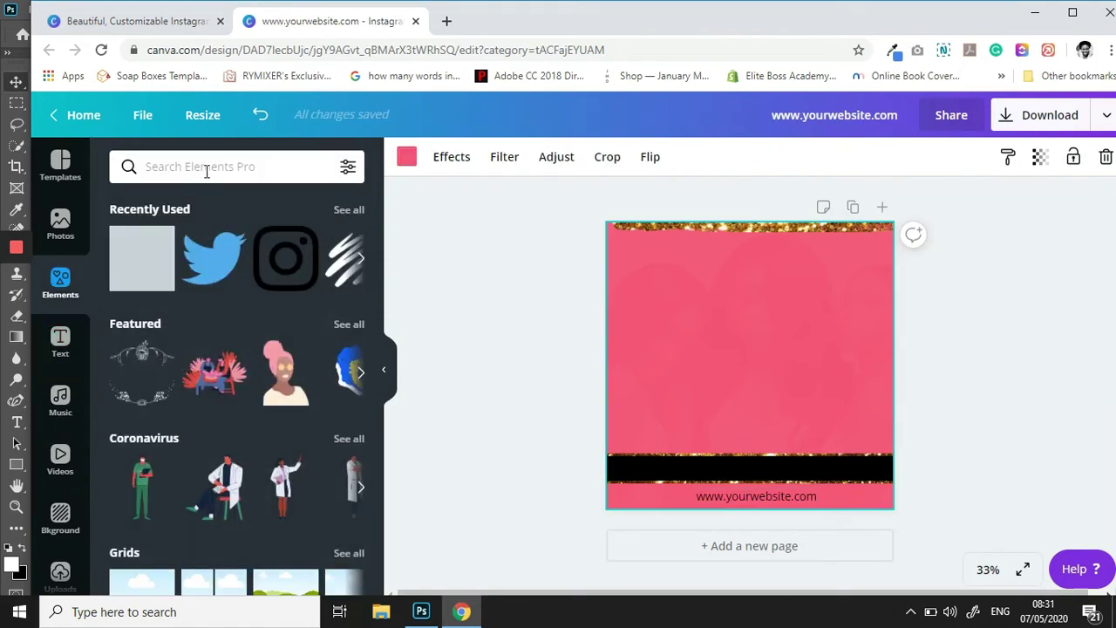
{"action": "left_click", "coordinate": [268, 284]}
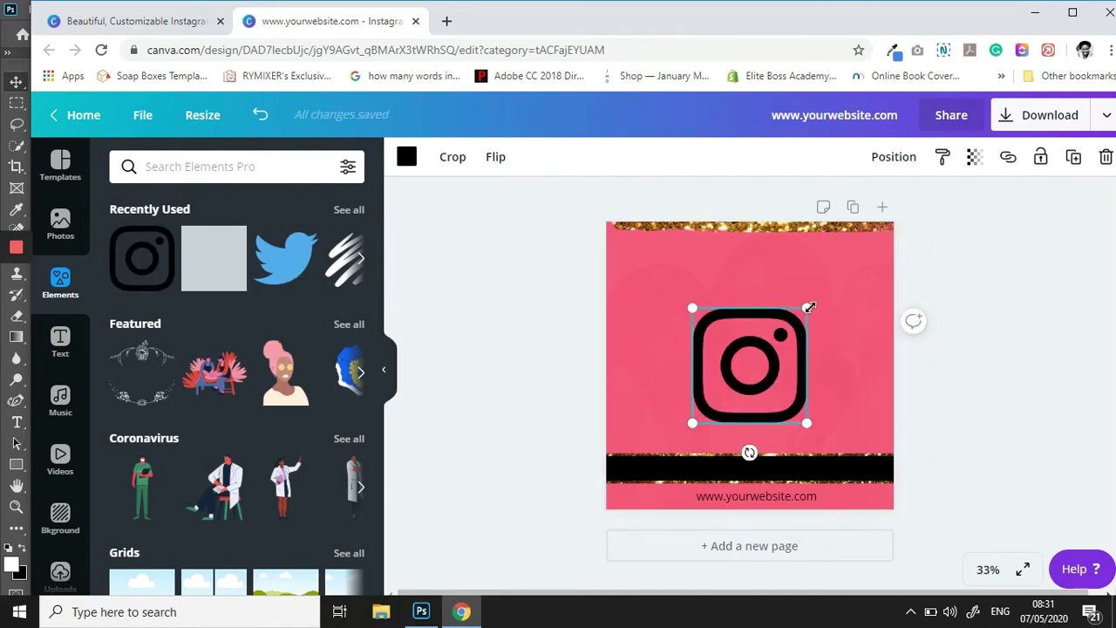
{"action": "left_click_drag", "start_coordinate": [751, 397], "coordinate": [732, 415]}
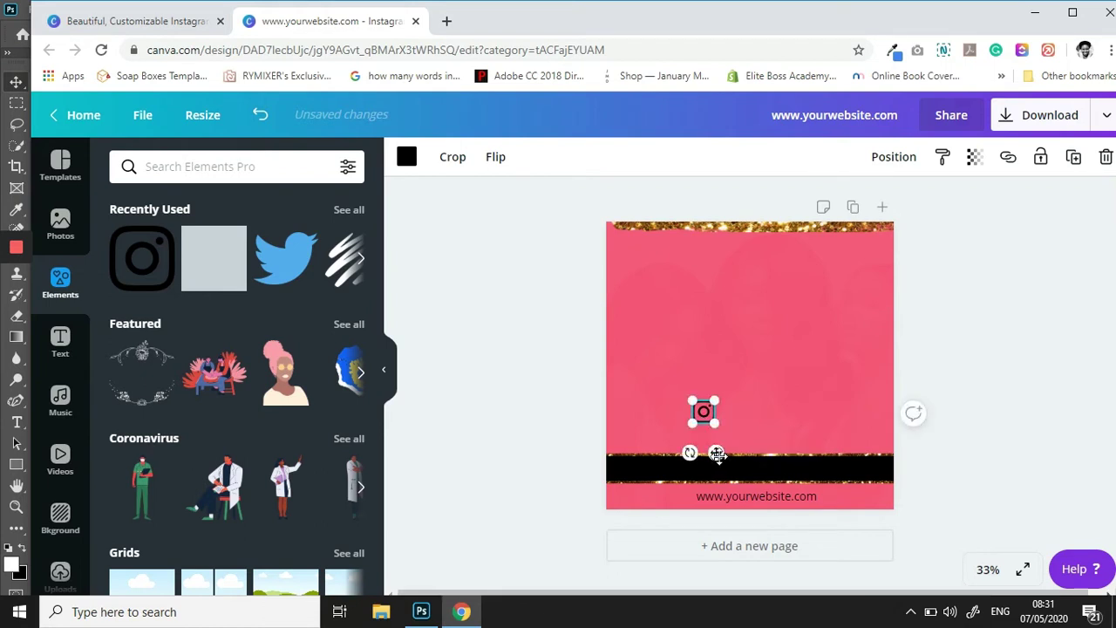
{"action": "left_click_drag", "start_coordinate": [717, 452], "coordinate": [663, 508]}
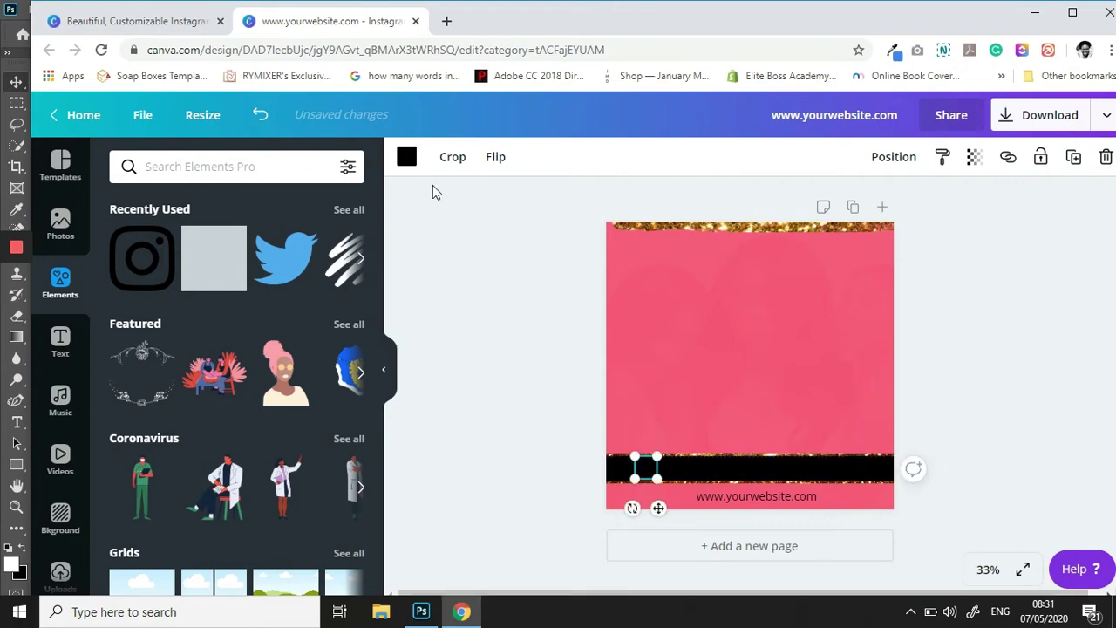
Step: Recolor the Instagram icon white and shrink it slightly so it fits within the black band
{"action": "left_click", "coordinate": [407, 160]}
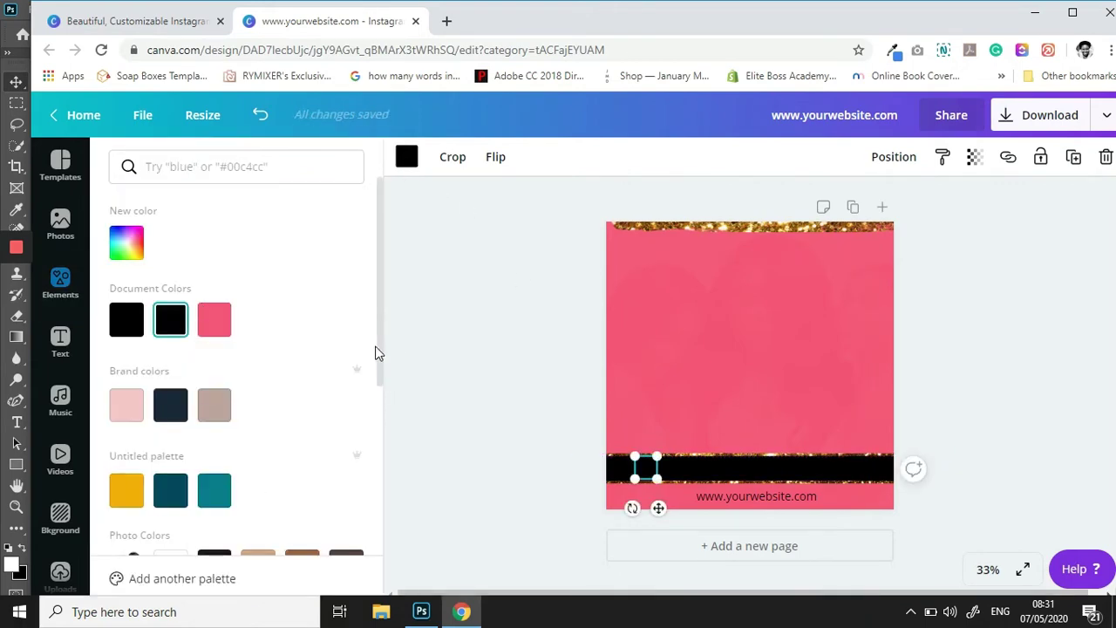
{"action": "left_click_drag", "start_coordinate": [379, 389], "coordinate": [376, 445]}
{"action": "left_click", "coordinate": [177, 476]}
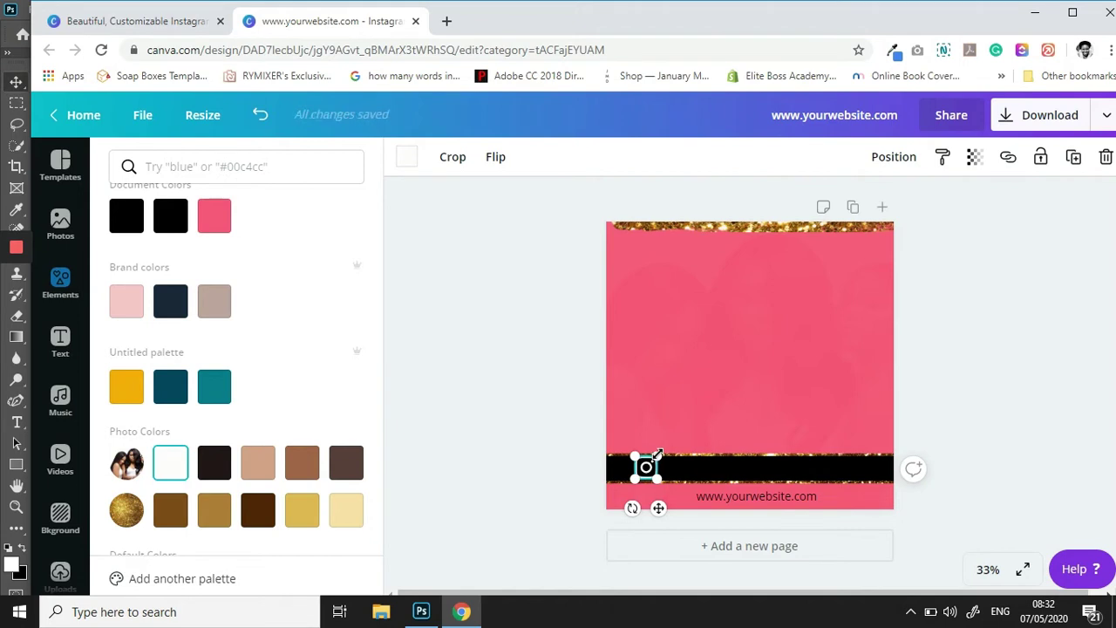
{"action": "left_click_drag", "start_coordinate": [654, 456], "coordinate": [651, 459]}
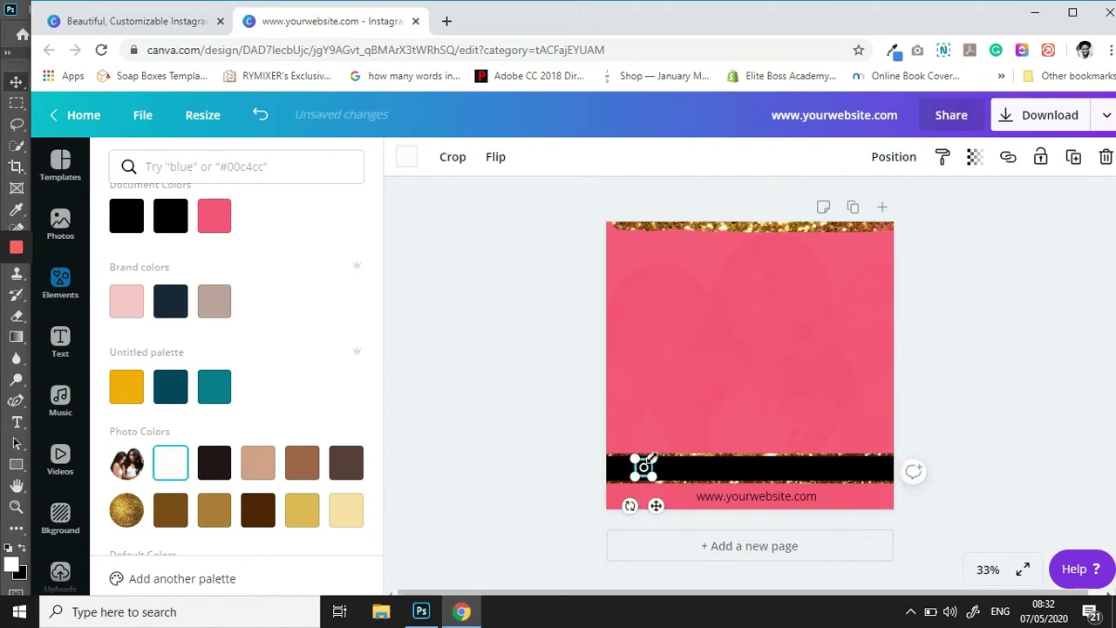
{"action": "left_click", "coordinate": [509, 391]}
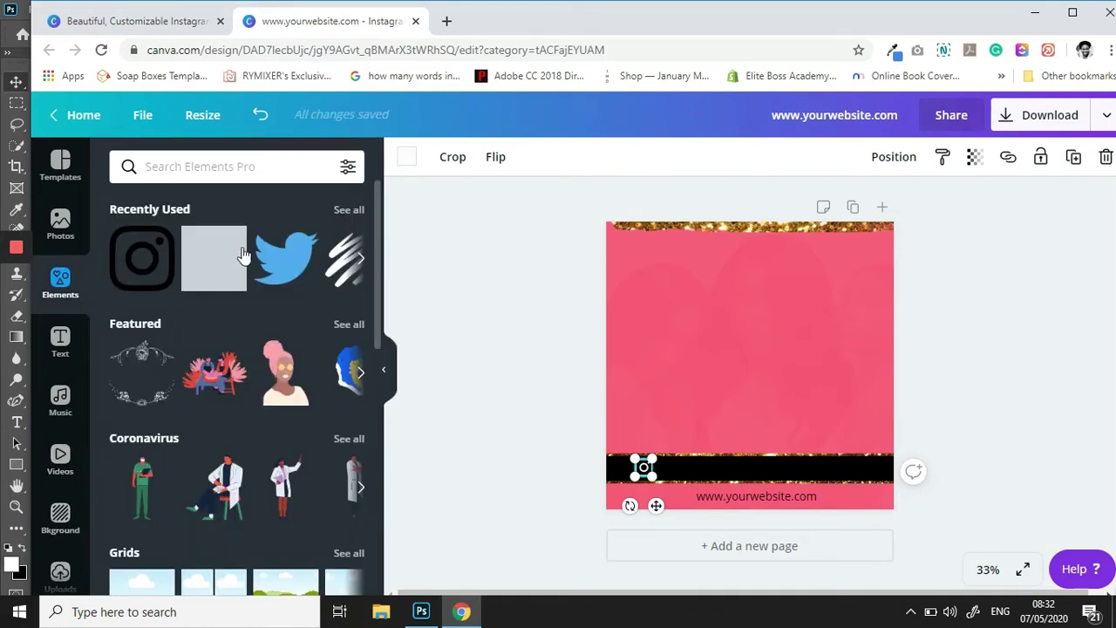
Step: Add the Twitter bird icon, shrink it onto the middle of the black band, and recolor it white
{"action": "left_click", "coordinate": [295, 269]}
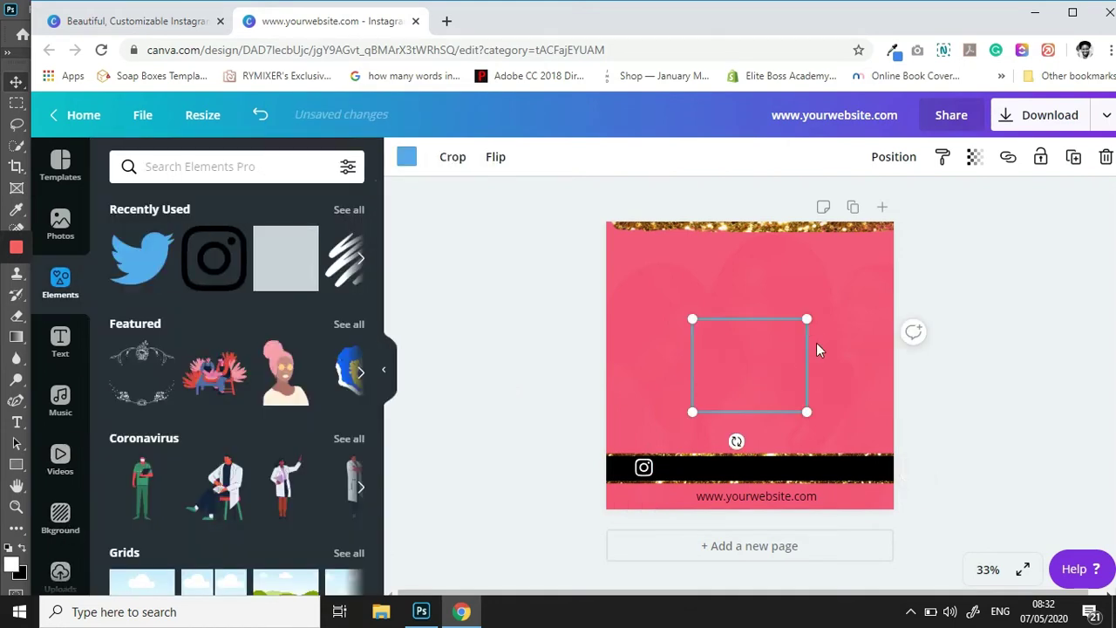
{"action": "left_click_drag", "start_coordinate": [757, 369], "coordinate": [767, 468]}
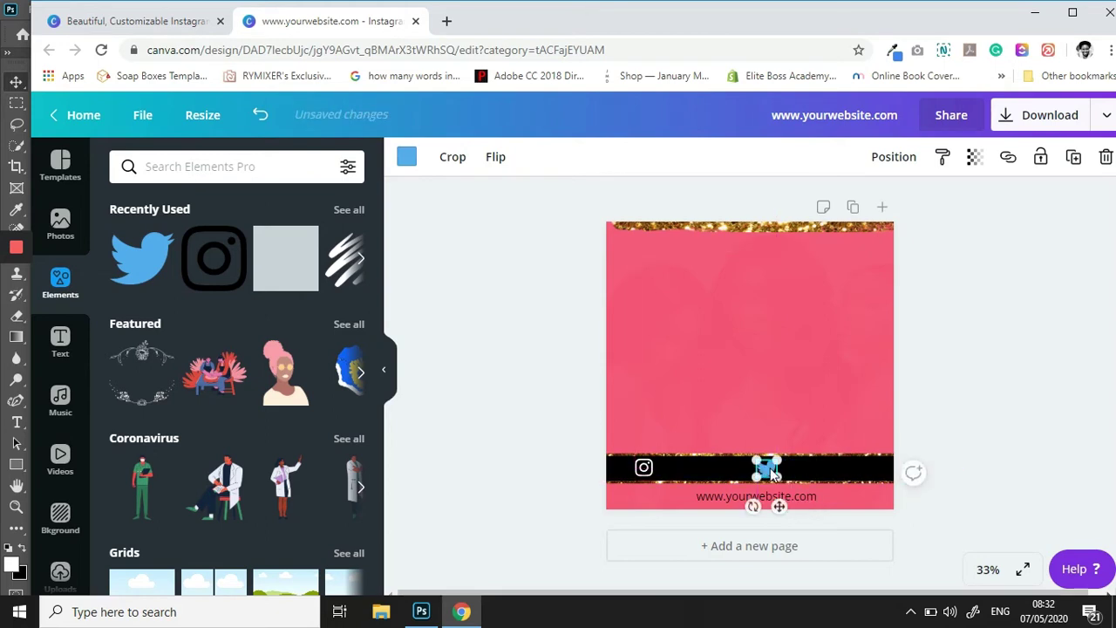
{"action": "left_click", "coordinate": [405, 157]}
{"action": "left_click", "coordinate": [215, 330]}
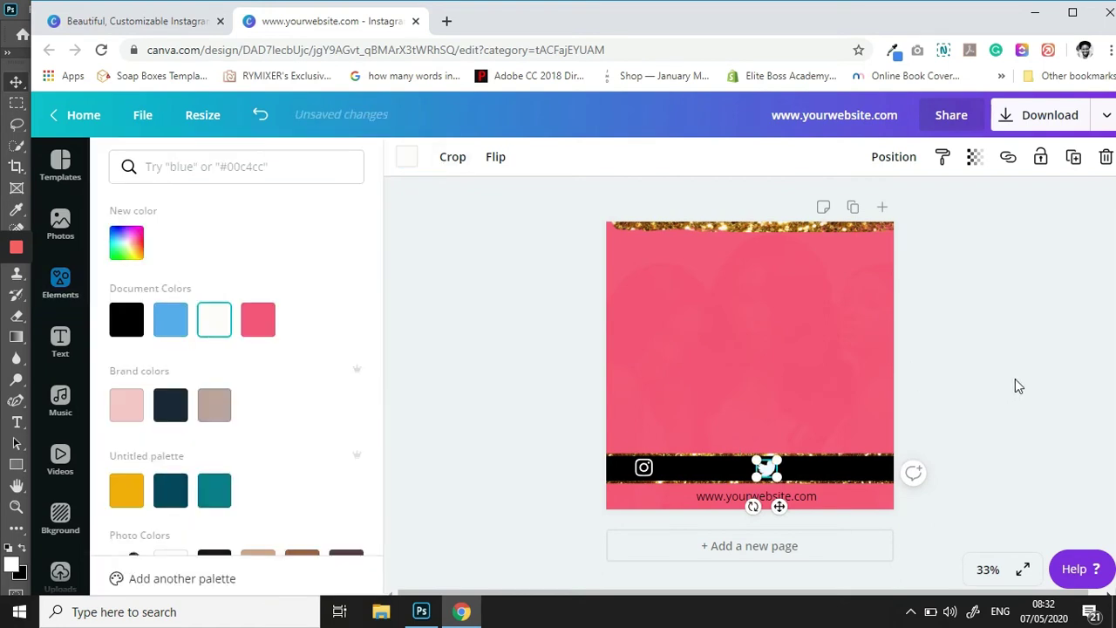
{"action": "key", "text": "Escape"}
{"action": "left_click", "coordinate": [1010, 418]}
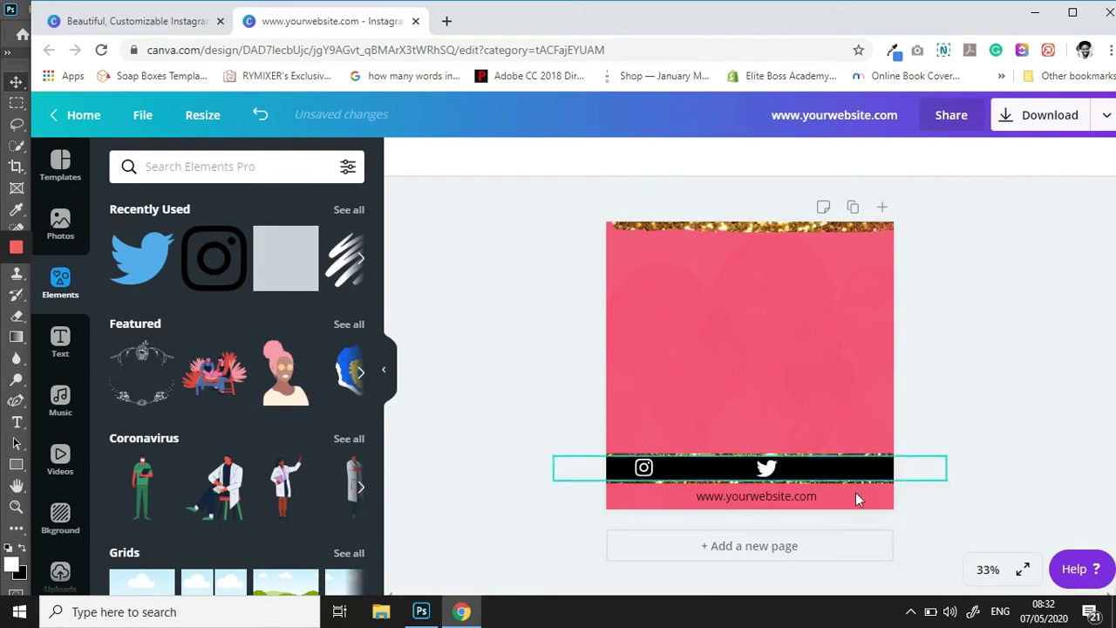
{"action": "double_click", "coordinate": [782, 500]}
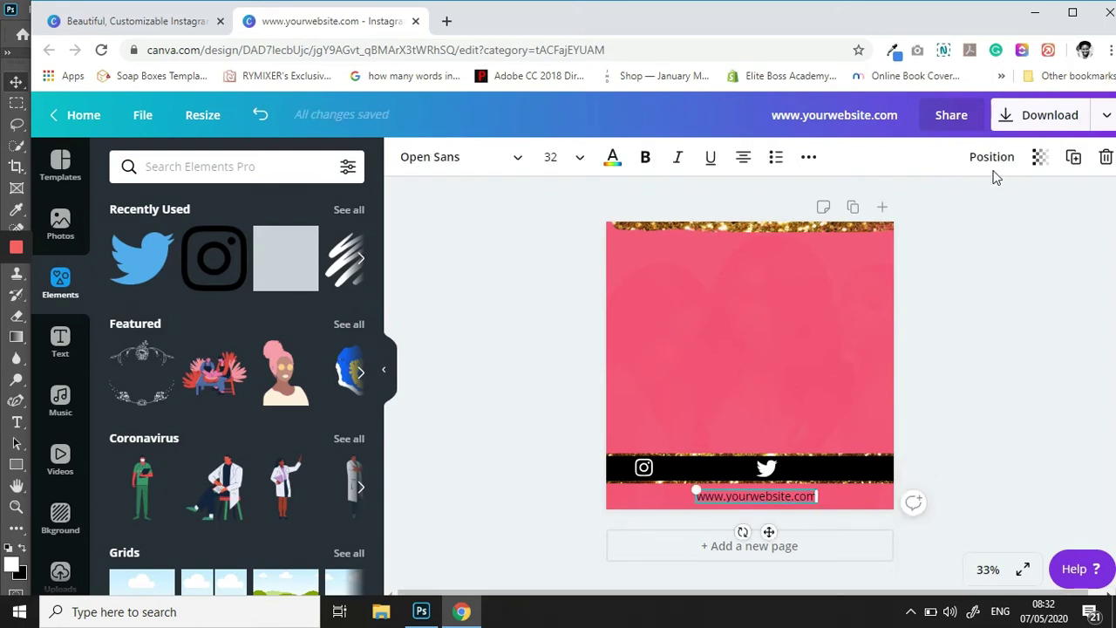
{"action": "left_click", "coordinate": [1075, 168]}
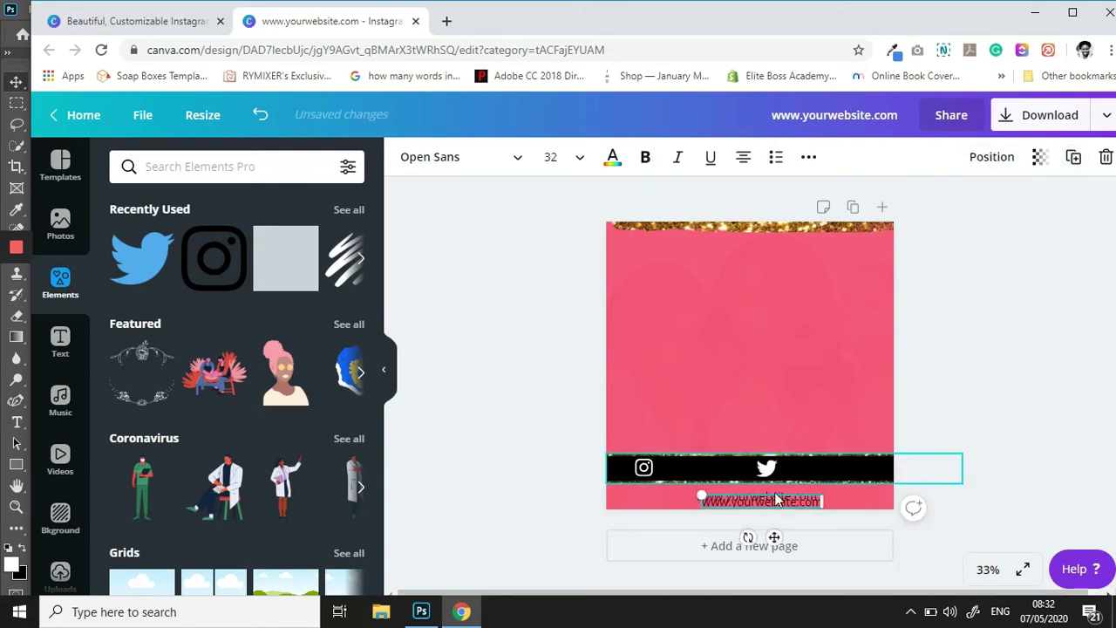
{"action": "left_click_drag", "start_coordinate": [750, 503], "coordinate": [745, 374]}
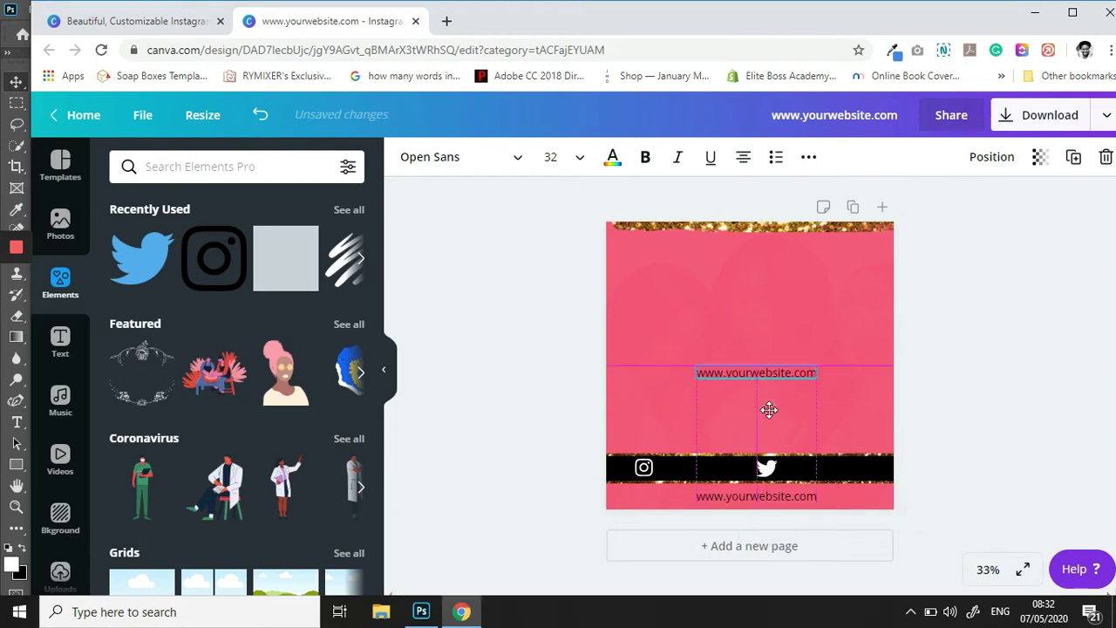
{"action": "double_click", "coordinate": [745, 374]}
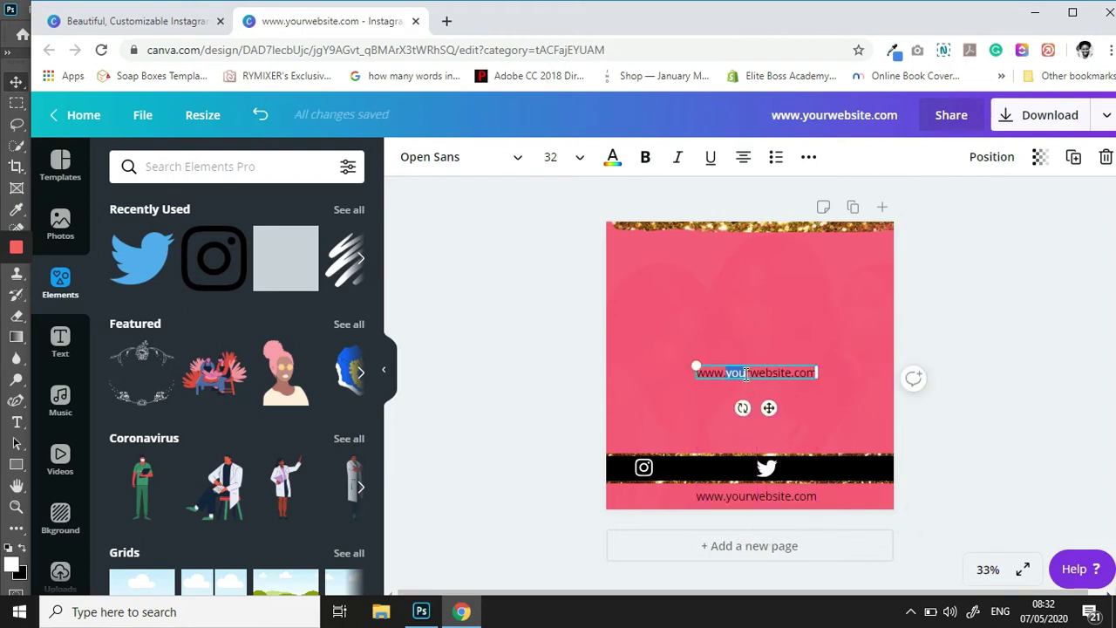
{"action": "key", "text": "ctrl+a"}
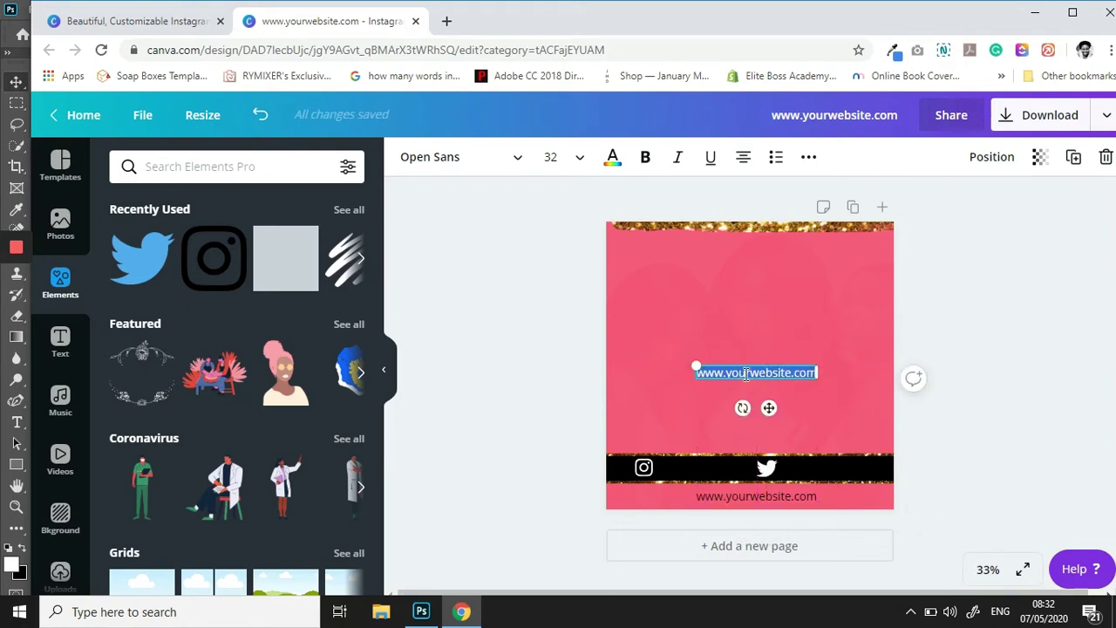
{"action": "key", "text": "BackSpace"}
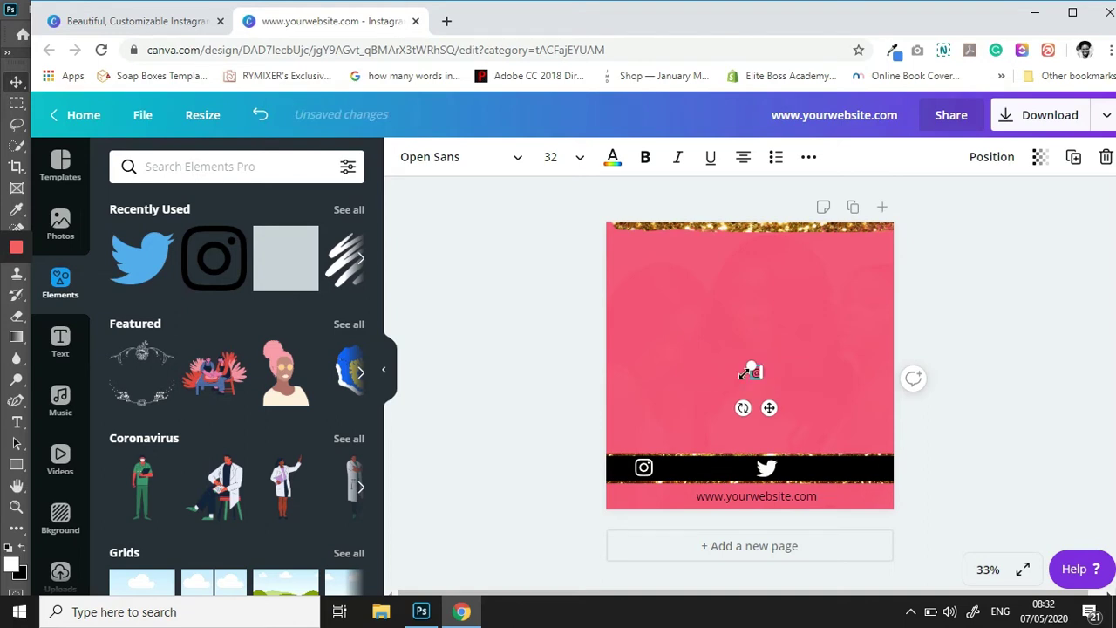
{"action": "type", "text": "@igramhere"}
Step: Recolor the Instagram handle text white and place it on the black band beside the Instagram icon
{"action": "left_click", "coordinate": [612, 159]}
{"action": "left_click", "coordinate": [170, 320]}
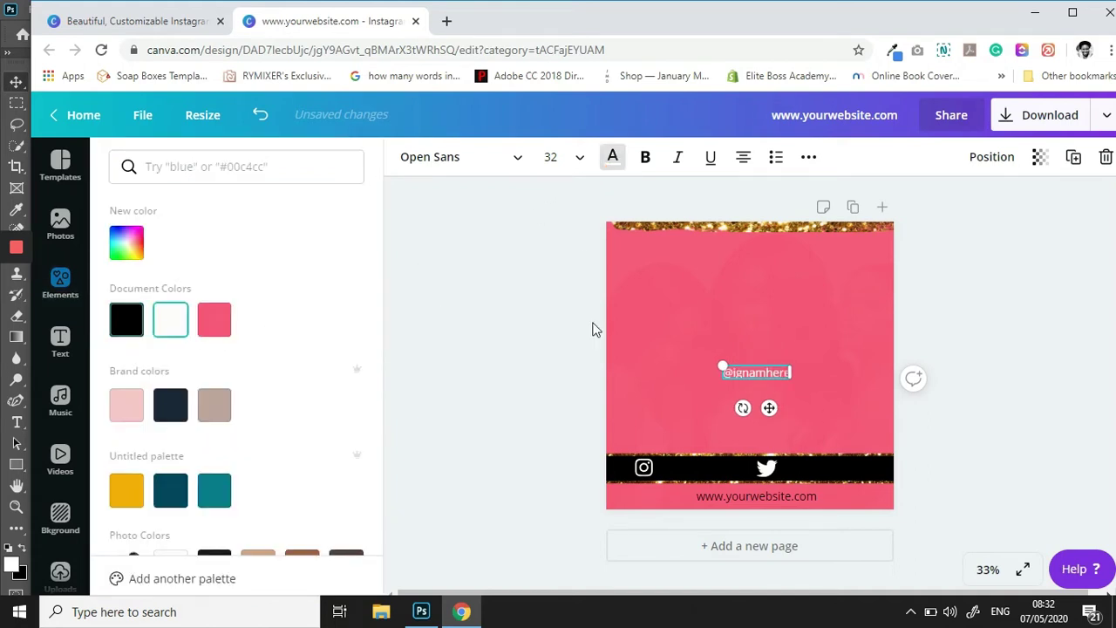
{"action": "left_click_drag", "start_coordinate": [770, 407], "coordinate": [710, 499]}
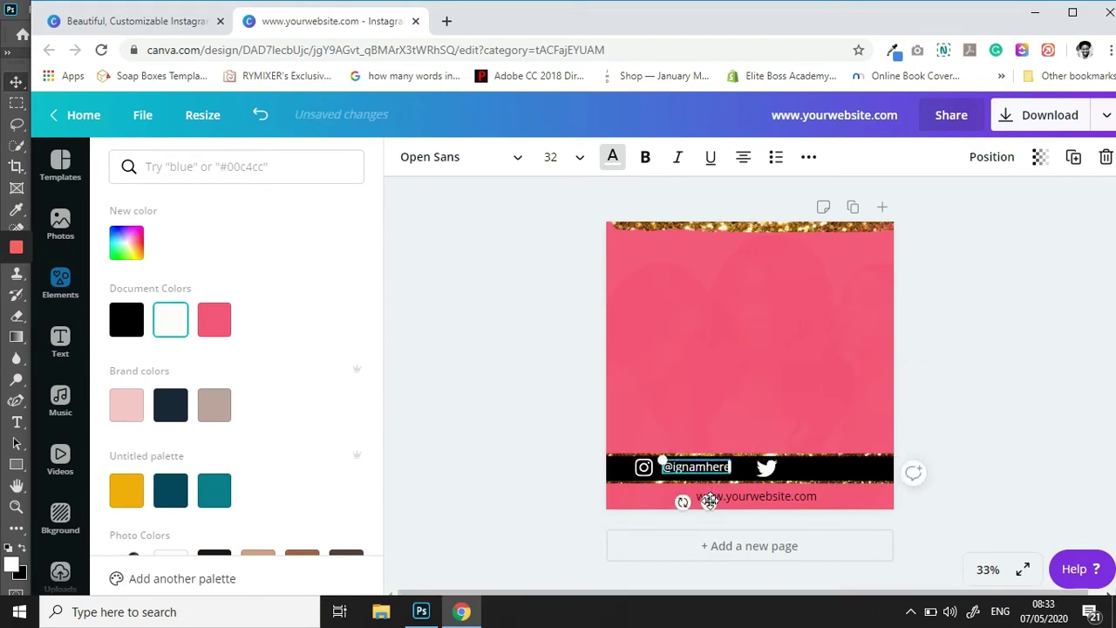
{"action": "left_click", "coordinate": [1073, 157]}
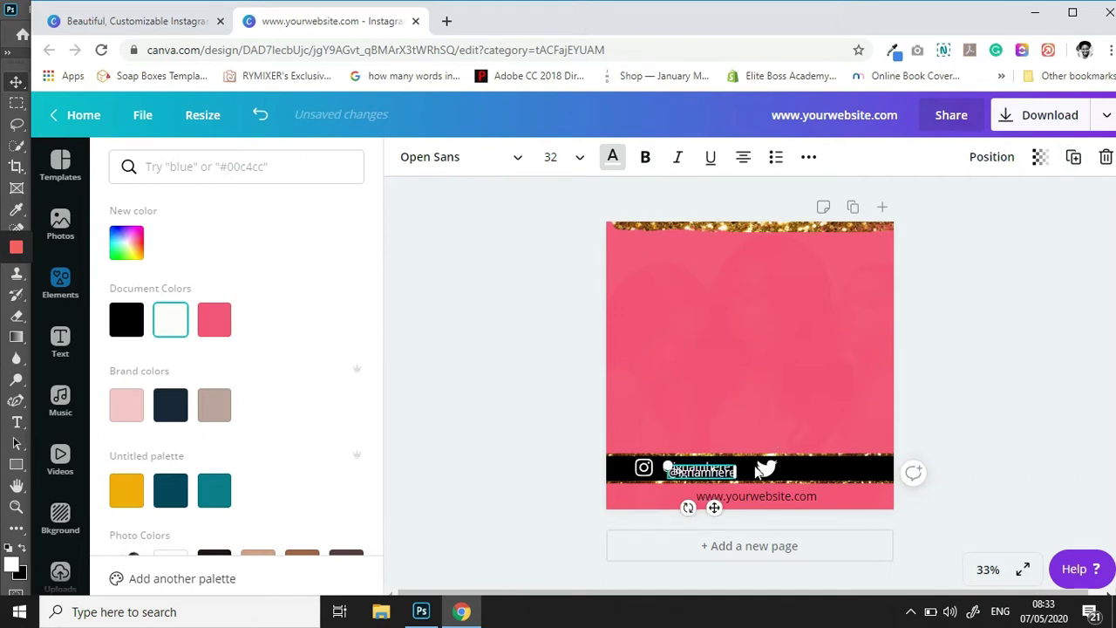
{"action": "left_click_drag", "start_coordinate": [715, 507], "coordinate": [839, 506]}
{"action": "double_click", "coordinate": [818, 468]}
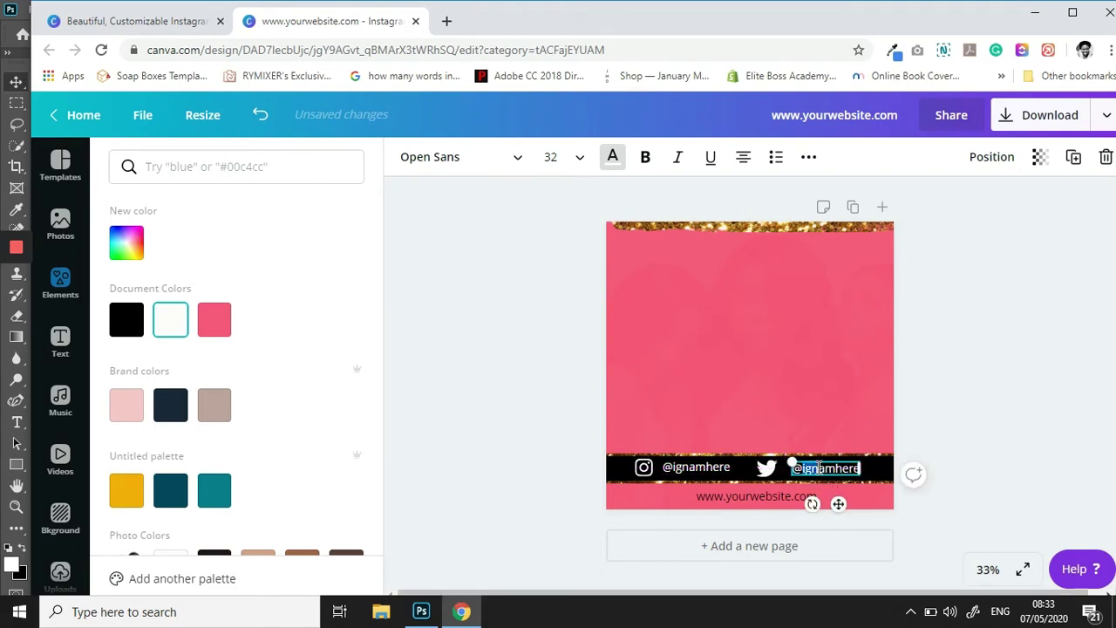
{"action": "left_click", "coordinate": [817, 468]}
{"action": "mouse_move", "coordinate": [804, 468]}
{"action": "left_mouse_down"}
{"action": "mouse_move", "coordinate": [839, 469]}
{"action": "mouse_move", "coordinate": [816, 468]}
{"action": "left_mouse_up"}
{"action": "type", "text": "tw"}
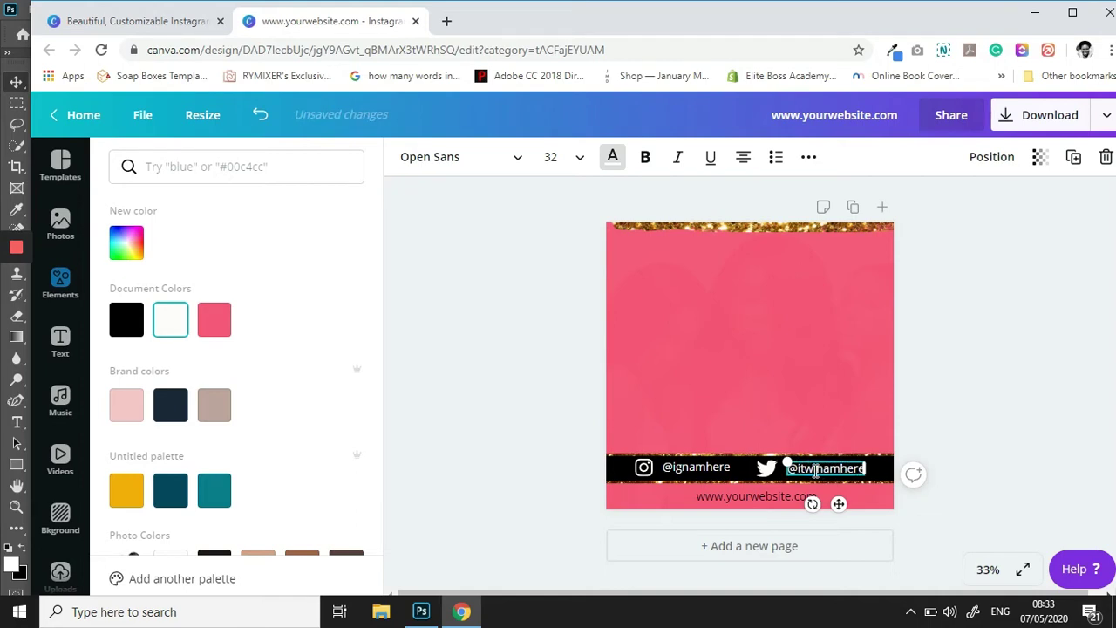
{"action": "type", "text": "itter"}
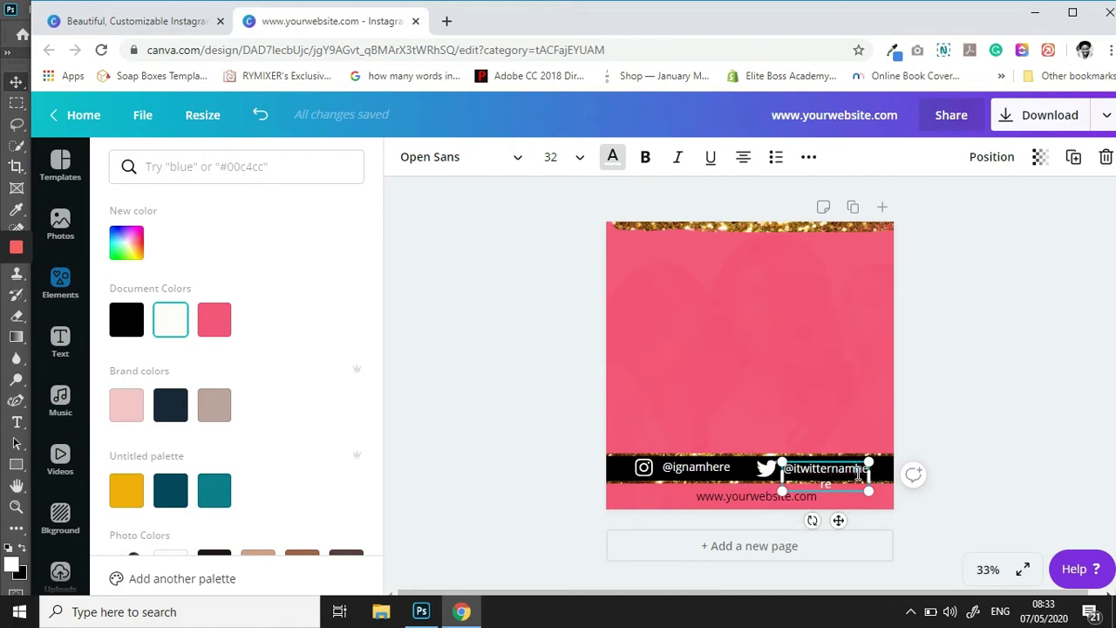
{"action": "mouse_move", "coordinate": [858, 476]}
{"action": "left_mouse_down"}
{"action": "mouse_move", "coordinate": [915, 485]}
{"action": "mouse_move", "coordinate": [907, 513]}
{"action": "mouse_move", "coordinate": [854, 490]}
{"action": "mouse_move", "coordinate": [863, 488]}
{"action": "left_mouse_up"}
{"action": "key", "text": "BackSpace"}
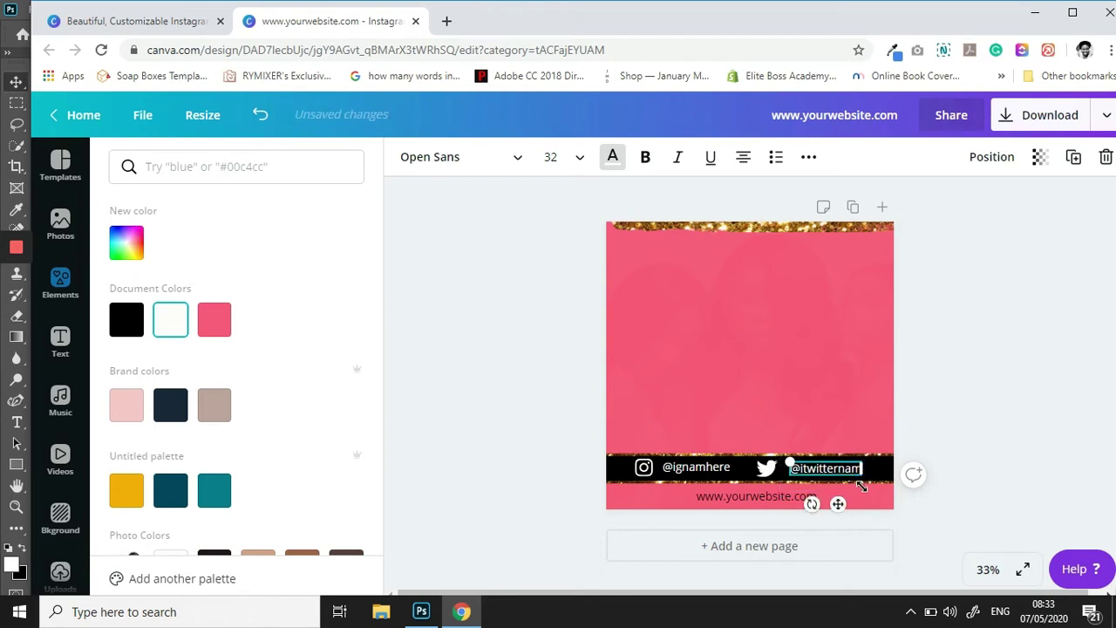
{"action": "left_click", "coordinate": [720, 472]}
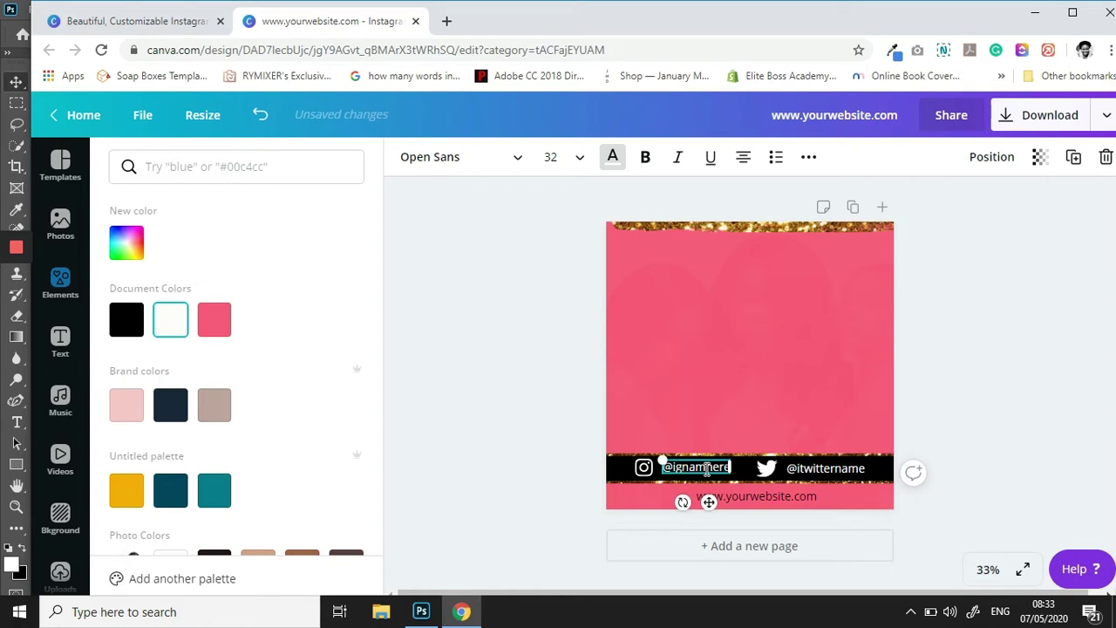
{"action": "left_click", "coordinate": [707, 468]}
{"action": "type", "text": "e"}
{"action": "key", "text": "Escape"}
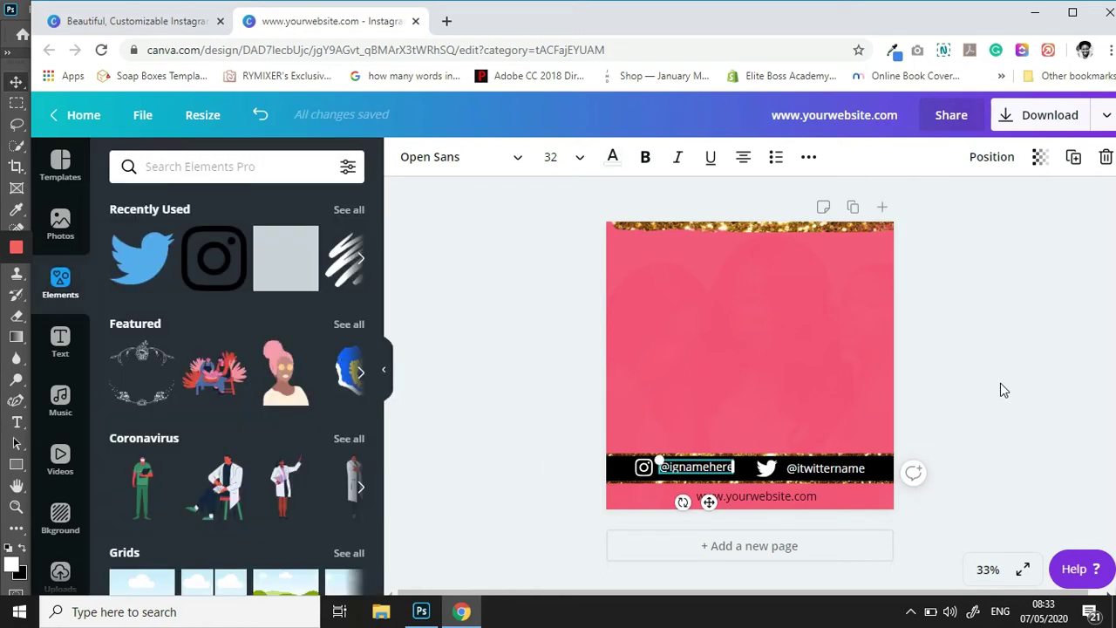
{"action": "key", "text": "Escape"}
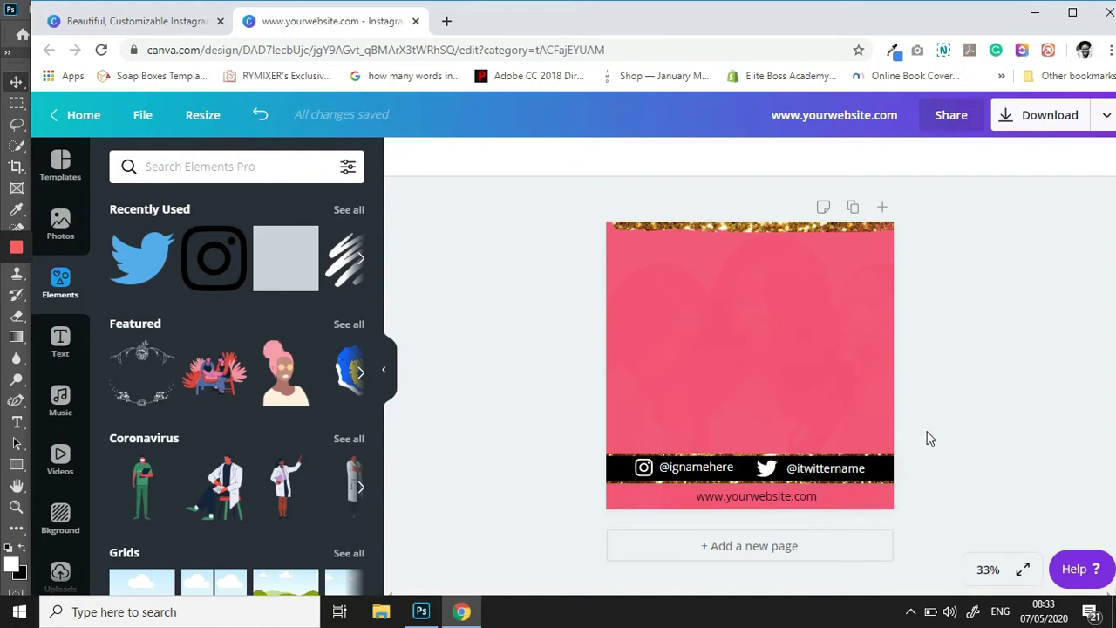
Step: Add a second page and recolor its background black
{"action": "left_click", "coordinate": [737, 551]}
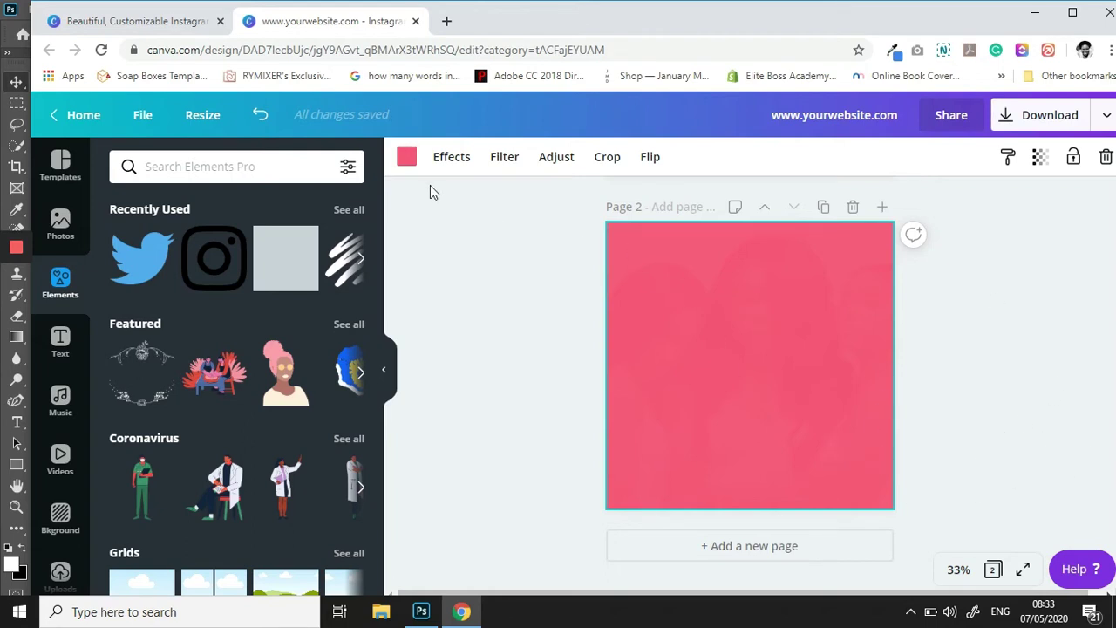
{"action": "left_click", "coordinate": [403, 162]}
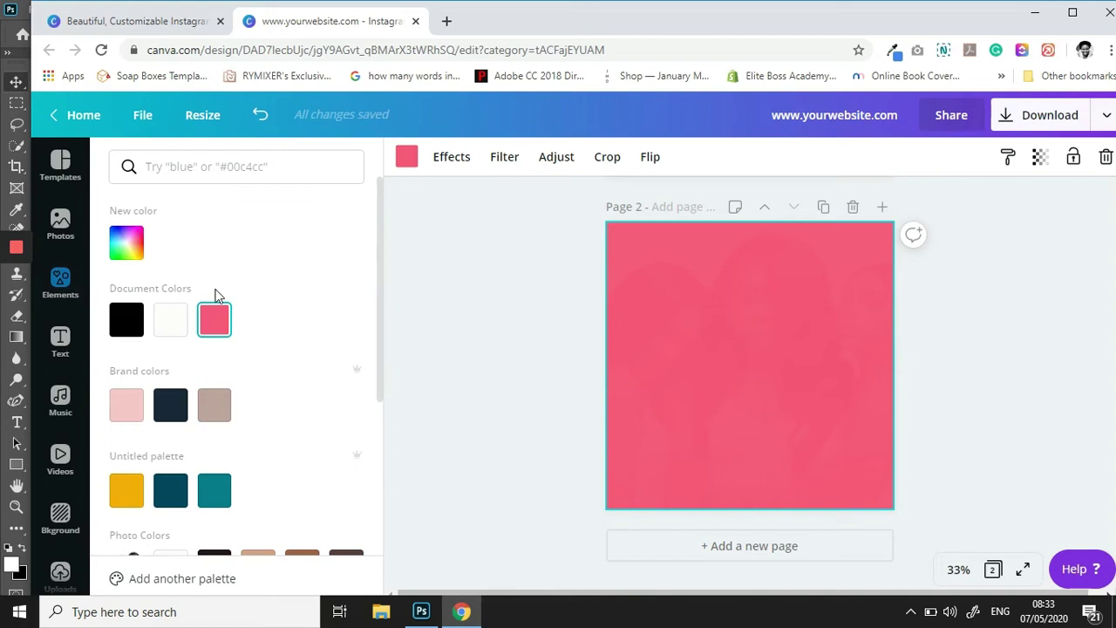
{"action": "left_click", "coordinate": [129, 325]}
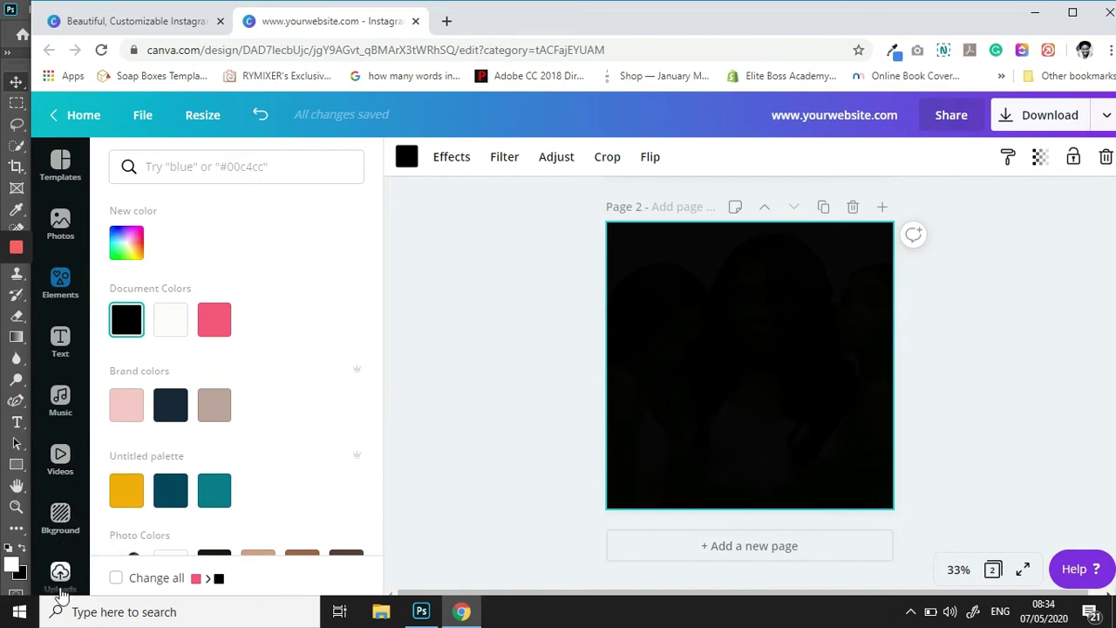
Step: Add the uploaded photo of three women to page 2 and crop the empty white space from both sides
{"action": "left_click", "coordinate": [60, 590]}
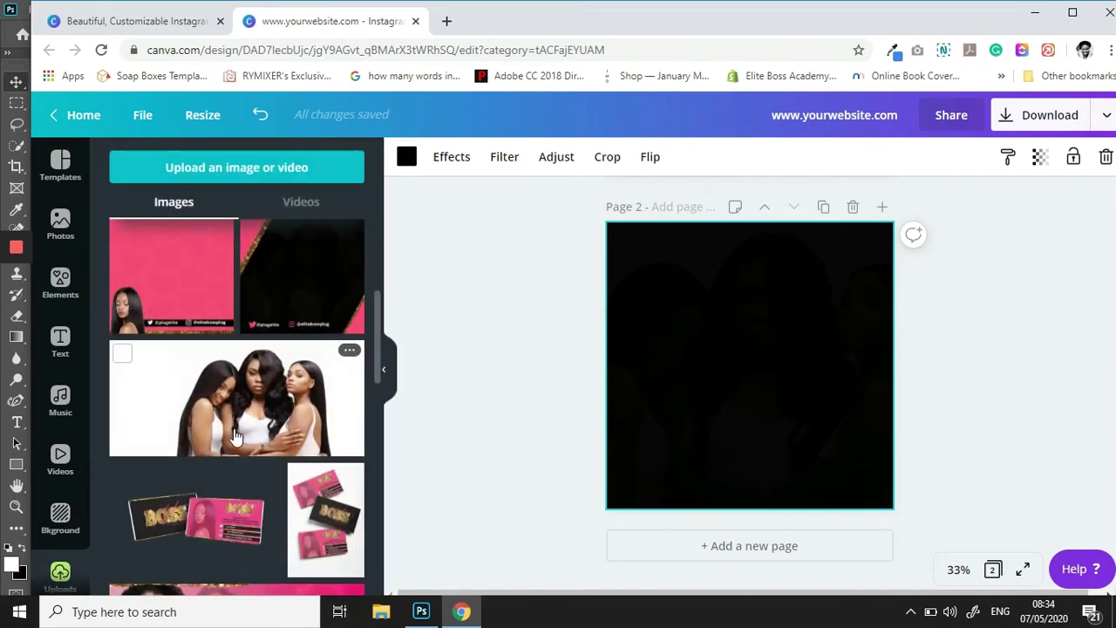
{"action": "left_click", "coordinate": [233, 436]}
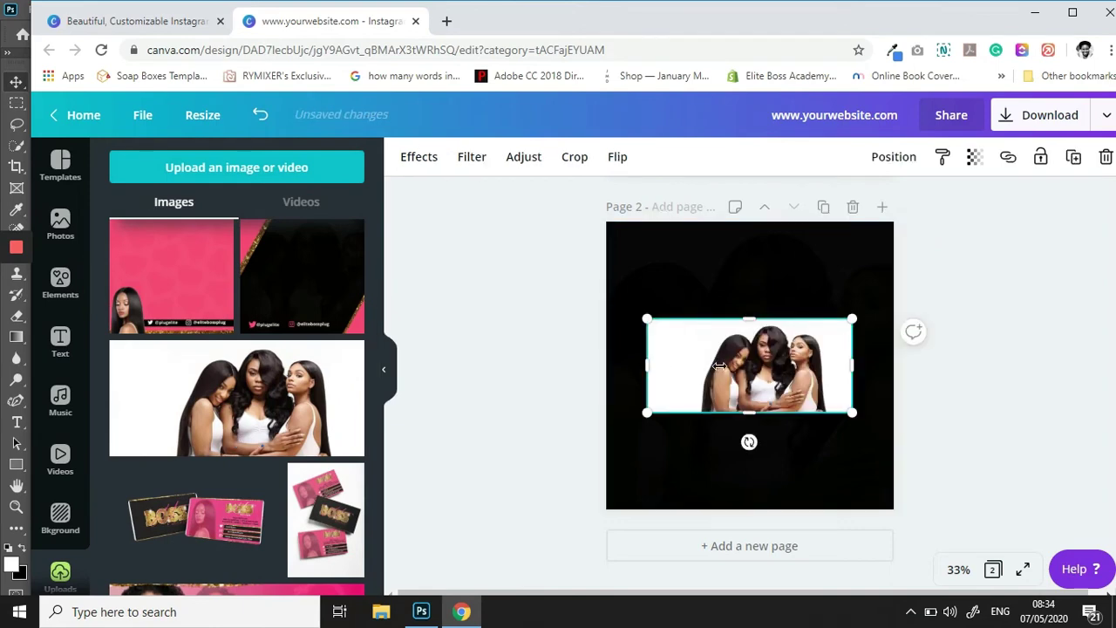
{"action": "left_click_drag", "start_coordinate": [648, 364], "coordinate": [706, 378]}
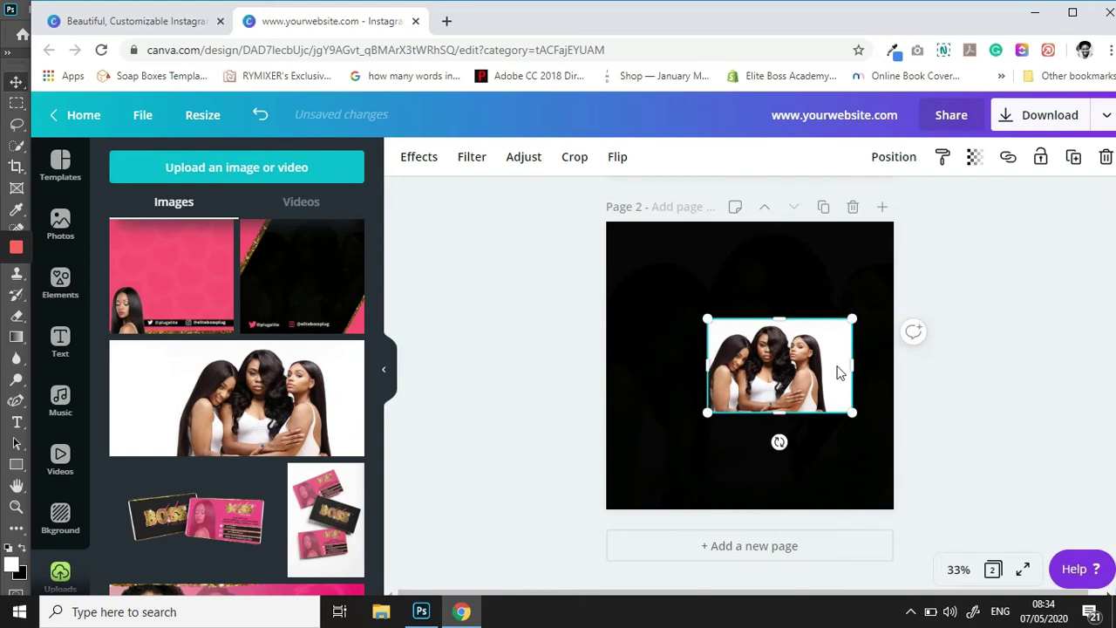
{"action": "left_click_drag", "start_coordinate": [845, 362], "coordinate": [819, 362]}
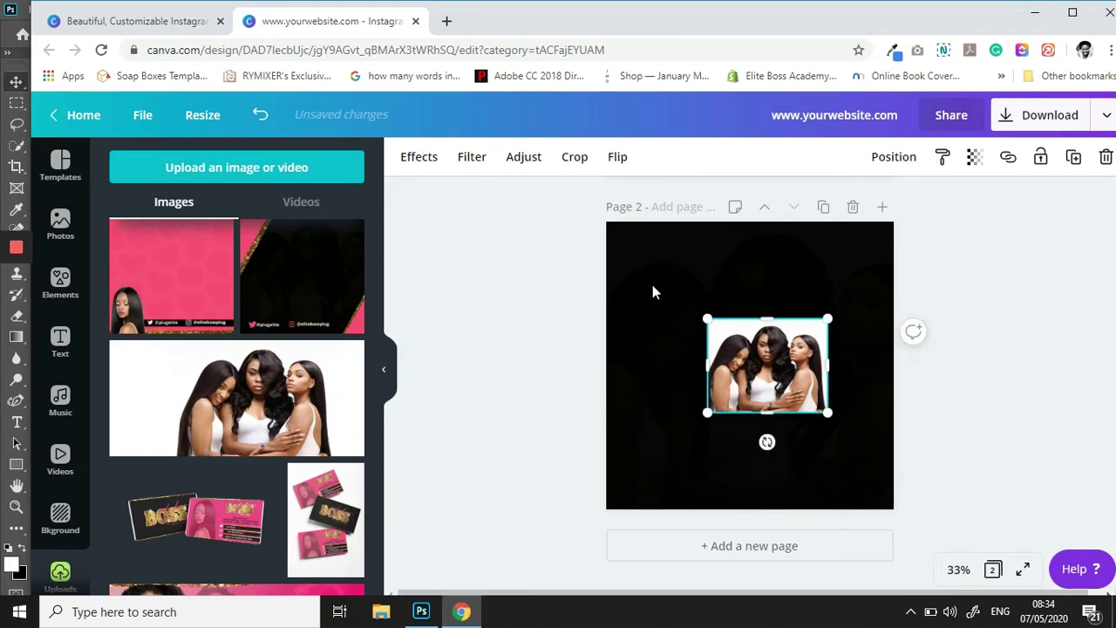
Step: Enlarge the cropped photo to cover all of page 2 and make it the page background
{"action": "left_click_drag", "start_coordinate": [708, 319], "coordinate": [442, 225]}
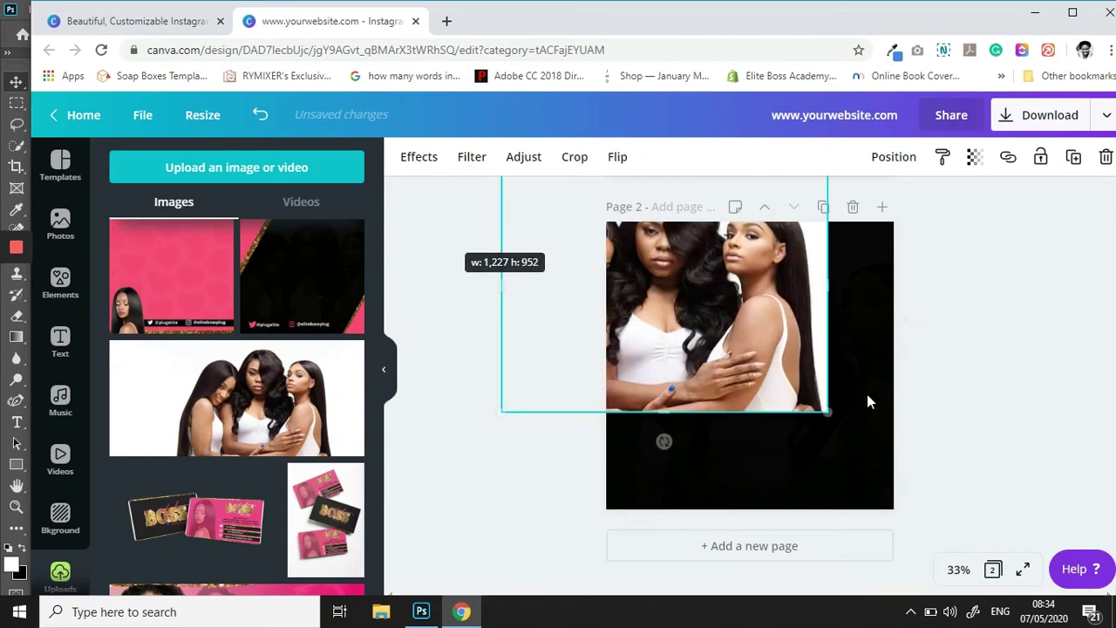
{"action": "left_click_drag", "start_coordinate": [867, 401], "coordinate": [940, 481]}
{"action": "left_click_drag", "start_coordinate": [793, 390], "coordinate": [810, 409]}
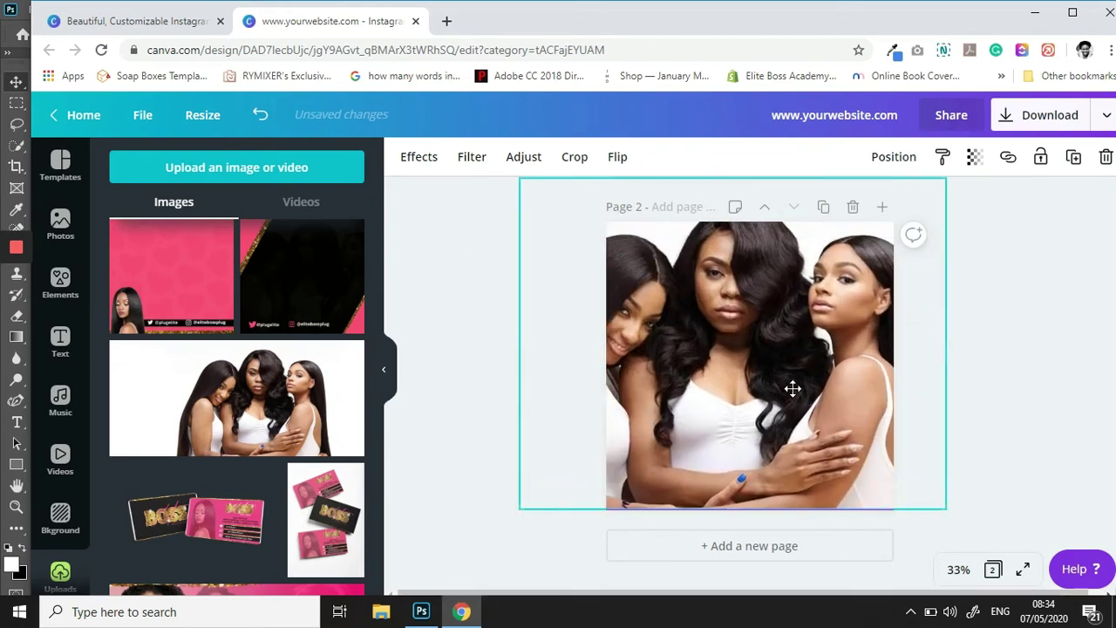
{"action": "left_click", "coordinate": [974, 255]}
{"action": "left_click", "coordinate": [889, 227]}
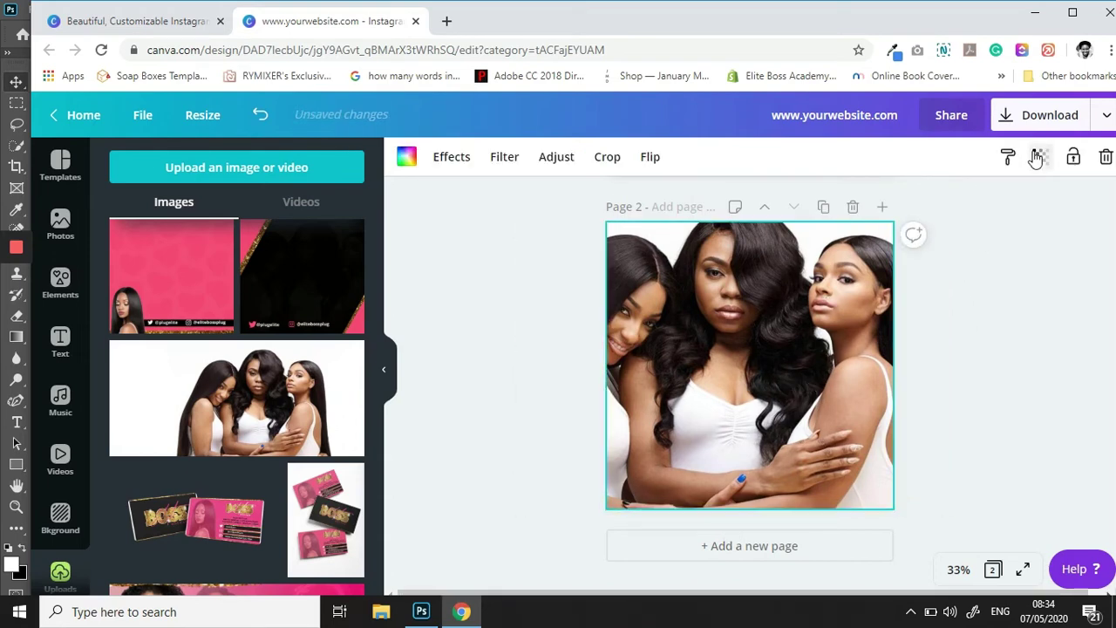
Step: Set the page 2 background photo's transparency to about 13 so it fades into the black
{"action": "left_click", "coordinate": [1040, 157]}
{"action": "left_click", "coordinate": [909, 204]}
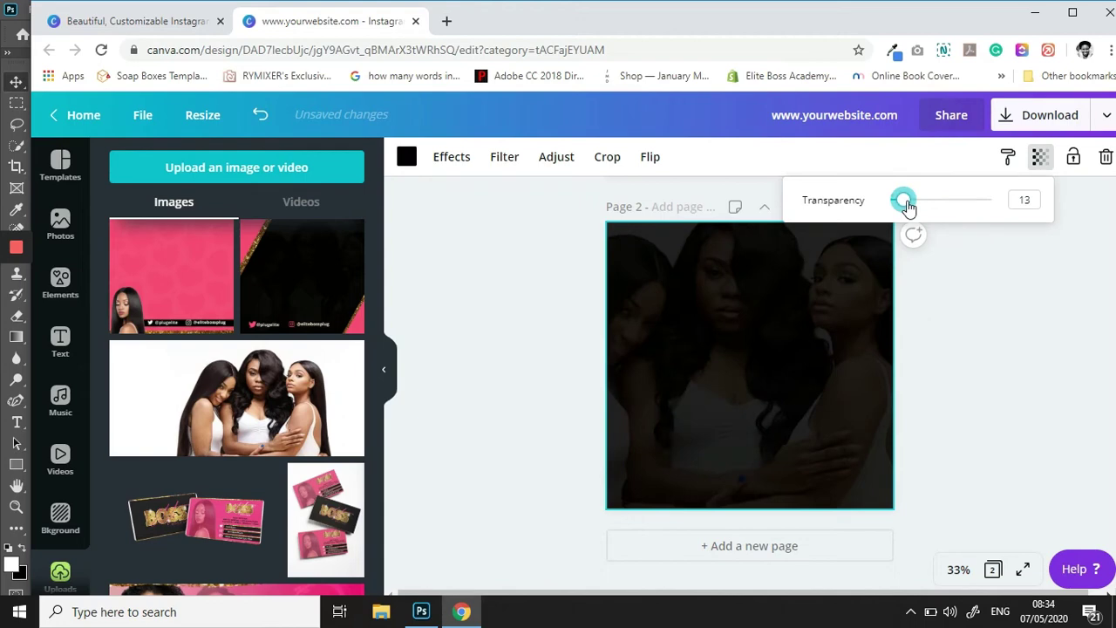
{"action": "left_click_drag", "start_coordinate": [908, 205], "coordinate": [906, 207]}
{"action": "key", "text": "Escape"}
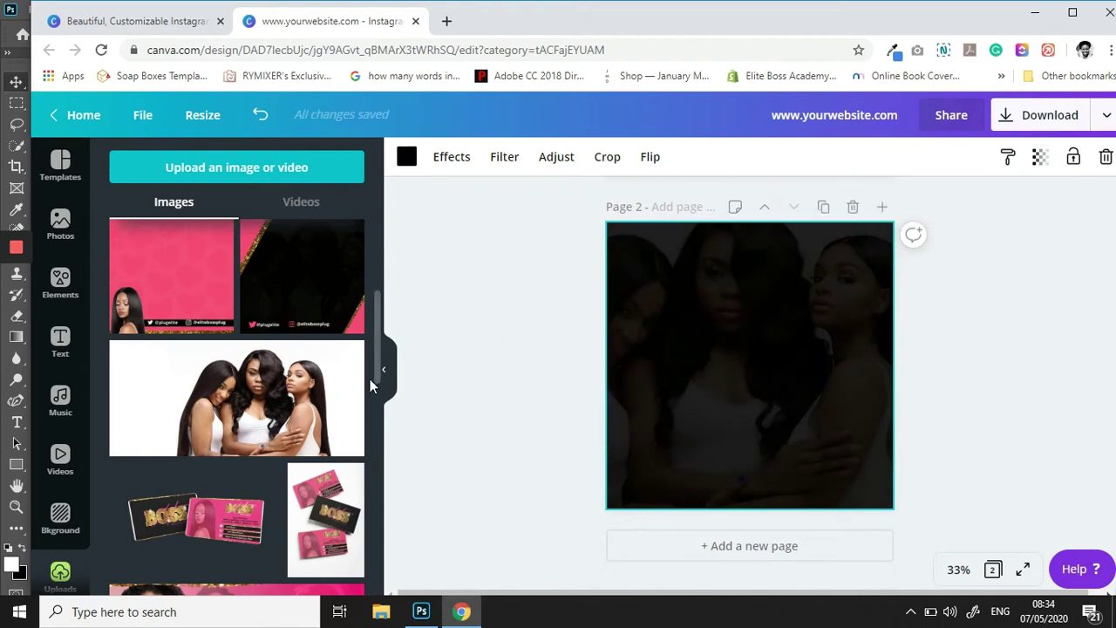
Step: Add the uploaded gold glitter square to page 2, enlarge it, and move it over the page's upper-left corner
{"action": "left_click_drag", "start_coordinate": [377, 370], "coordinate": [372, 434]}
{"action": "scroll", "coordinate": [368, 518], "scroll_direction": "down", "scroll_amount": 5}
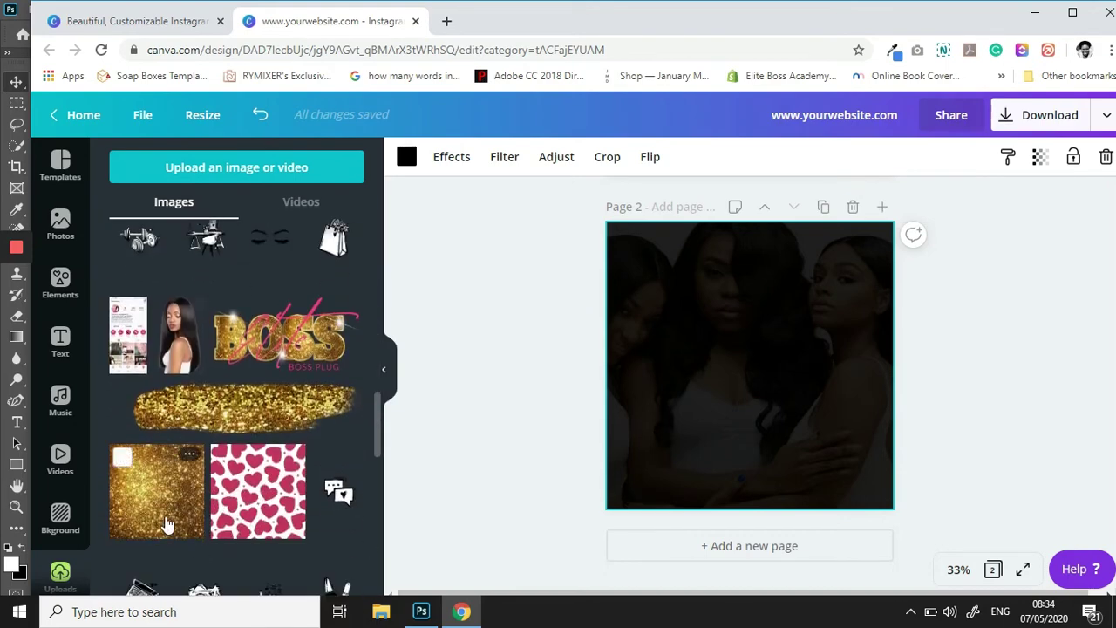
{"action": "left_click", "coordinate": [166, 523]}
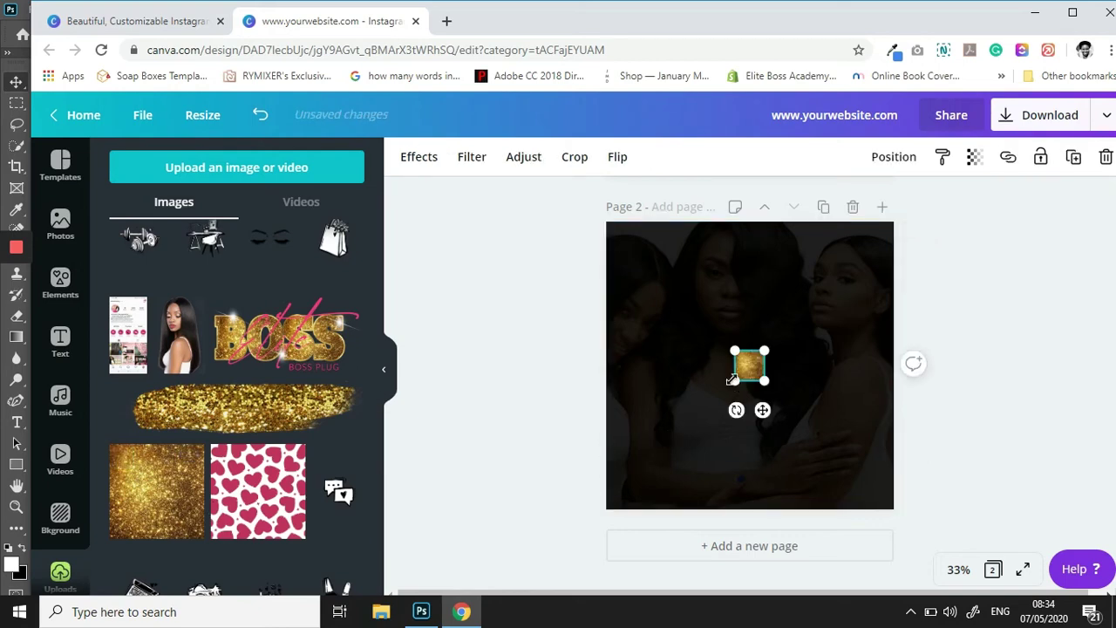
{"action": "left_click_drag", "start_coordinate": [732, 380], "coordinate": [611, 505]}
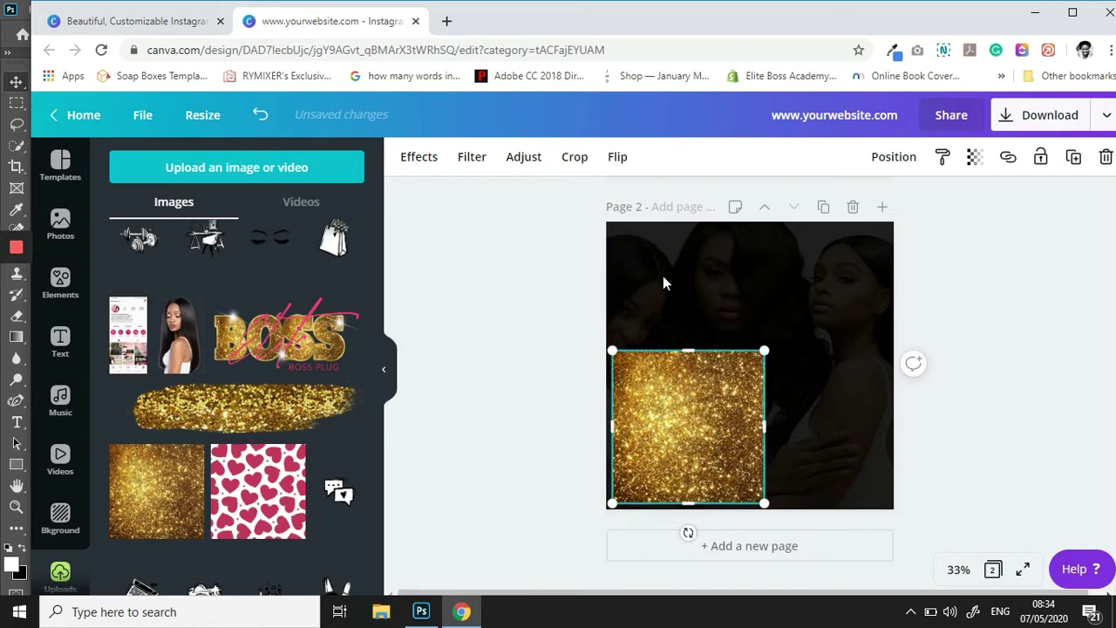
{"action": "left_click_drag", "start_coordinate": [711, 422], "coordinate": [659, 261]}
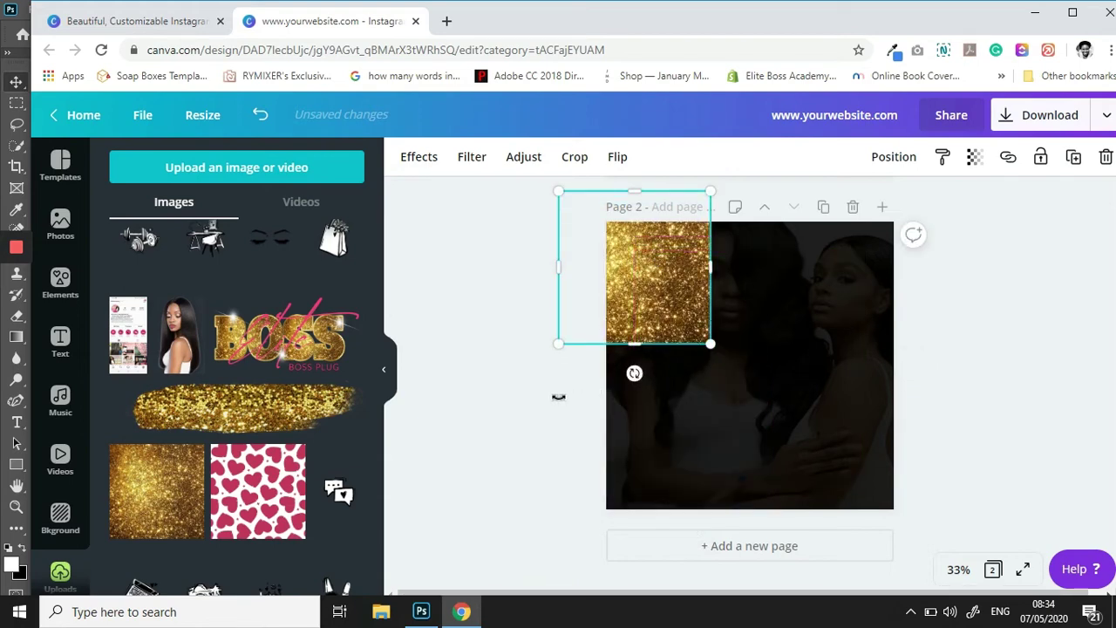
Step: Rotate the gold glitter square diagonally, lengthen it, and shift it up so it covers the upper-left corner as a triangle
{"action": "left_click_drag", "start_coordinate": [544, 394], "coordinate": [540, 396]}
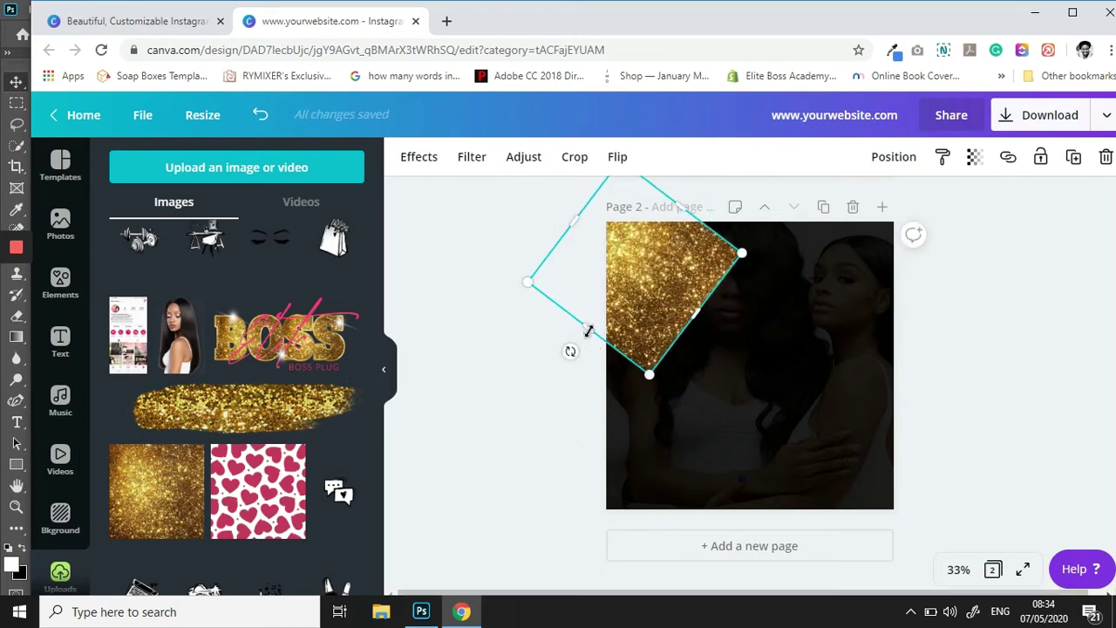
{"action": "left_click_drag", "start_coordinate": [589, 331], "coordinate": [521, 413]}
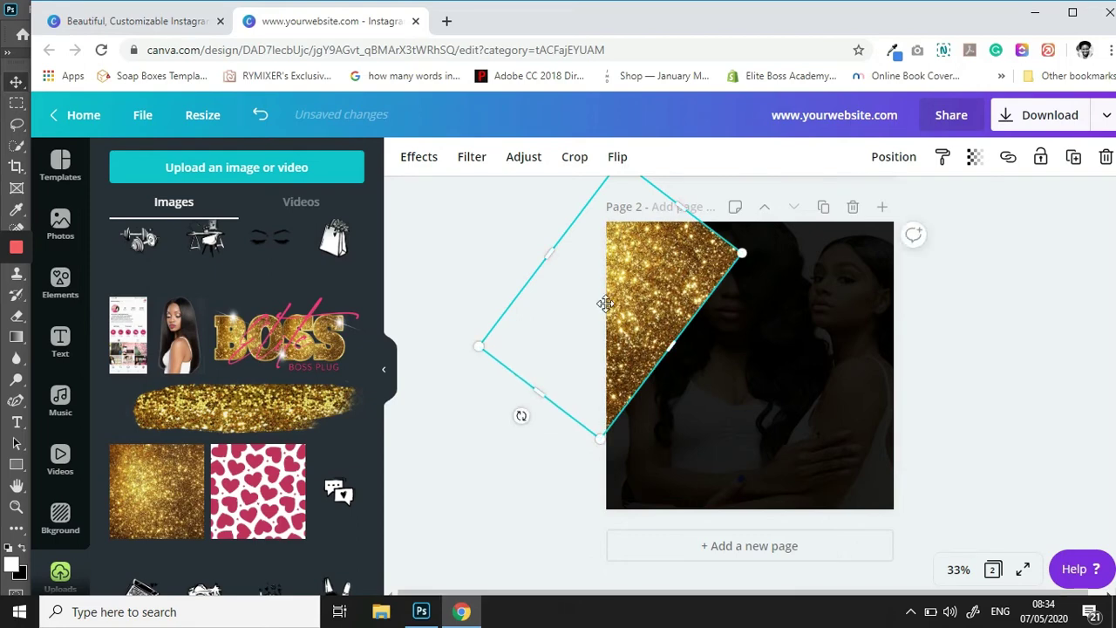
{"action": "left_click_drag", "start_coordinate": [623, 333], "coordinate": [620, 300]}
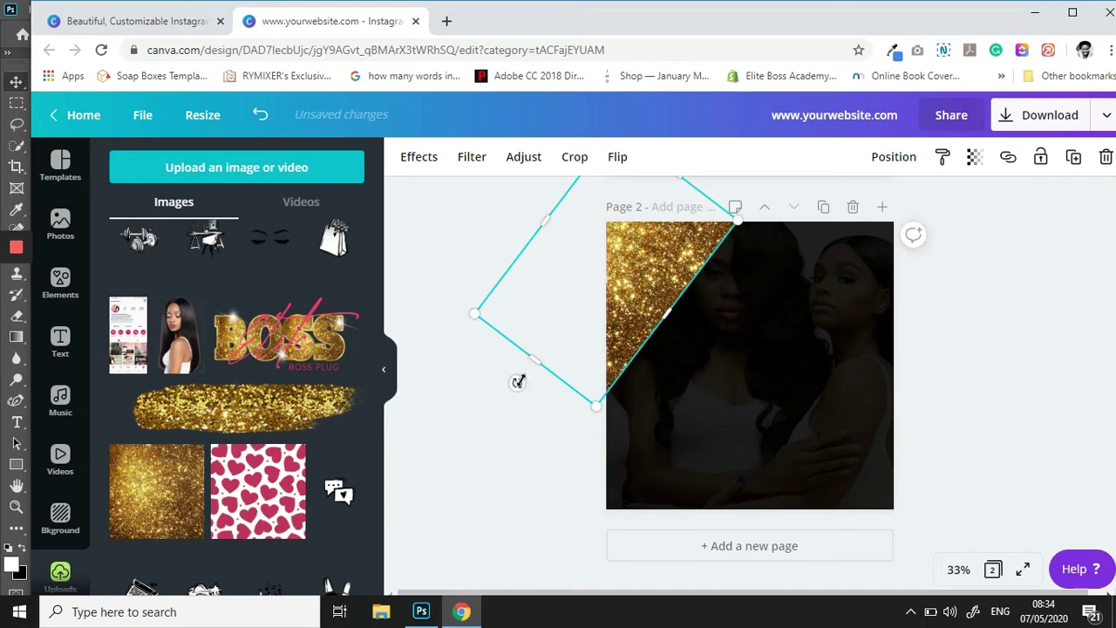
Step: Steepen the gold glitter shape's rotation slightly on page 2, duplicate it, and place the copy over the page's lower-right corner
{"action": "left_click_drag", "start_coordinate": [518, 386], "coordinate": [518, 402]}
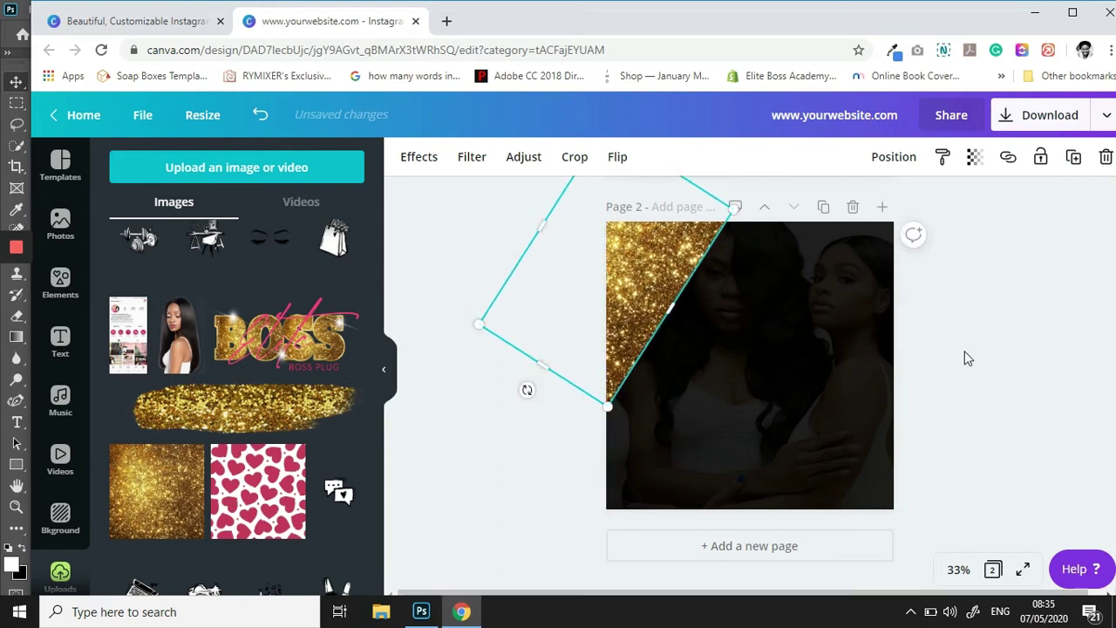
{"action": "left_click", "coordinate": [1012, 351]}
{"action": "left_click", "coordinate": [632, 277]}
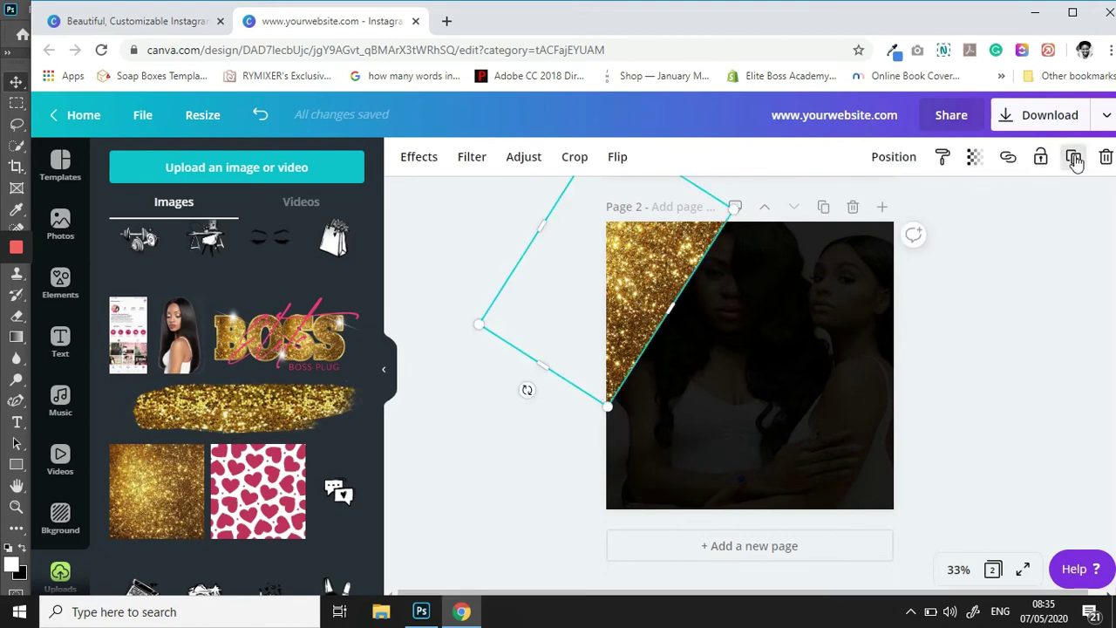
{"action": "left_click_drag", "start_coordinate": [697, 253], "coordinate": [703, 258]}
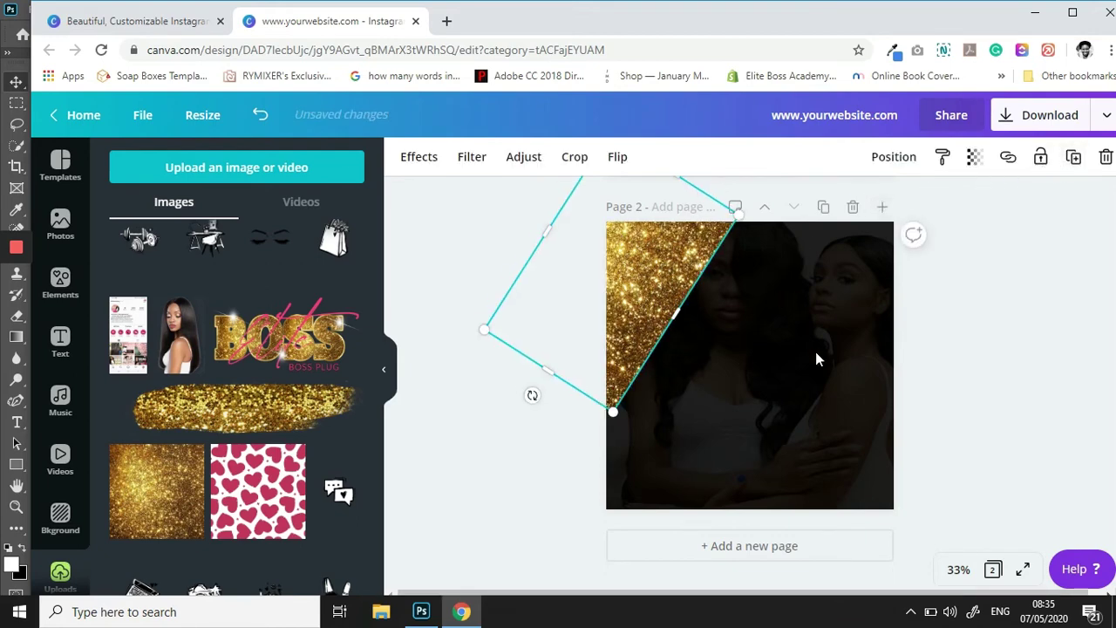
{"action": "left_click_drag", "start_coordinate": [917, 438], "coordinate": [976, 515]}
{"action": "left_click", "coordinate": [544, 322]}
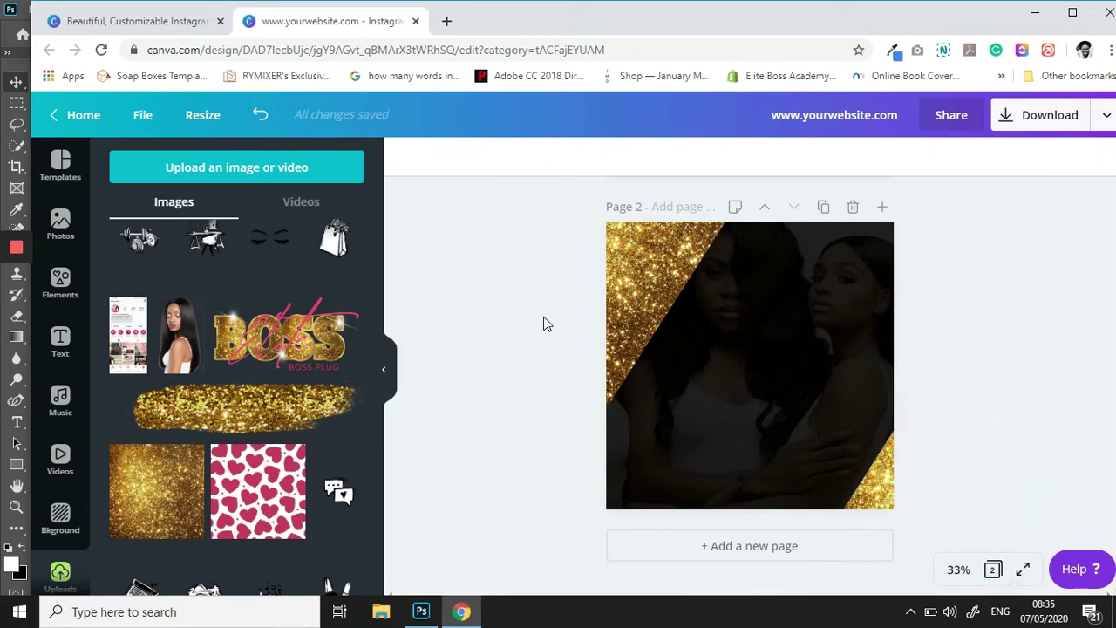
Step: Add a square shape to page 2 and colour it with the document's pink
{"action": "left_click", "coordinate": [66, 287]}
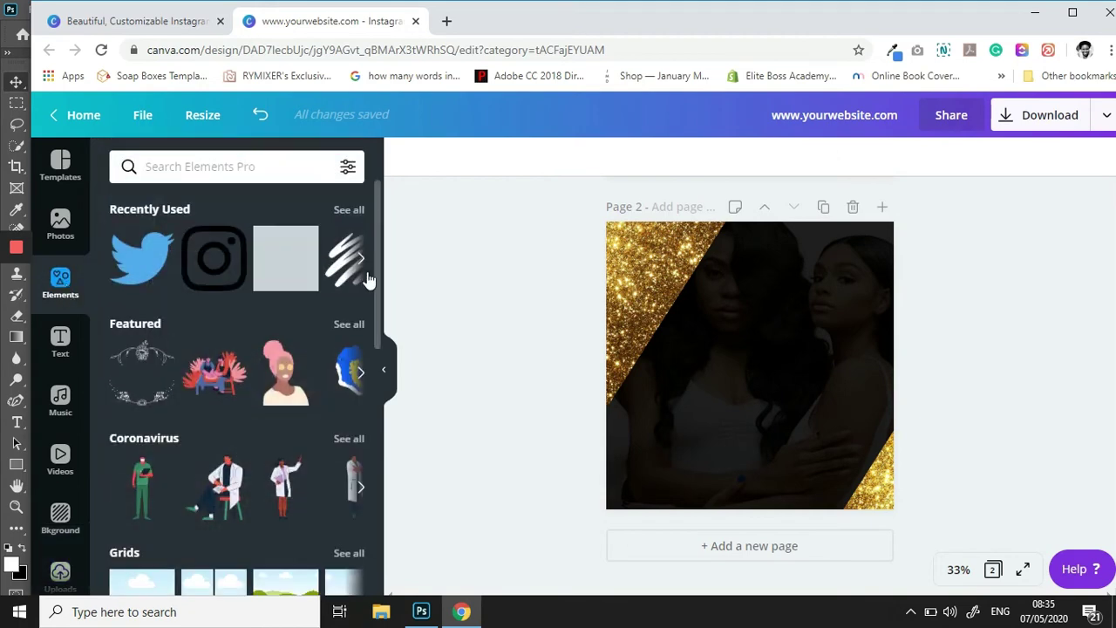
{"action": "left_click", "coordinate": [272, 271]}
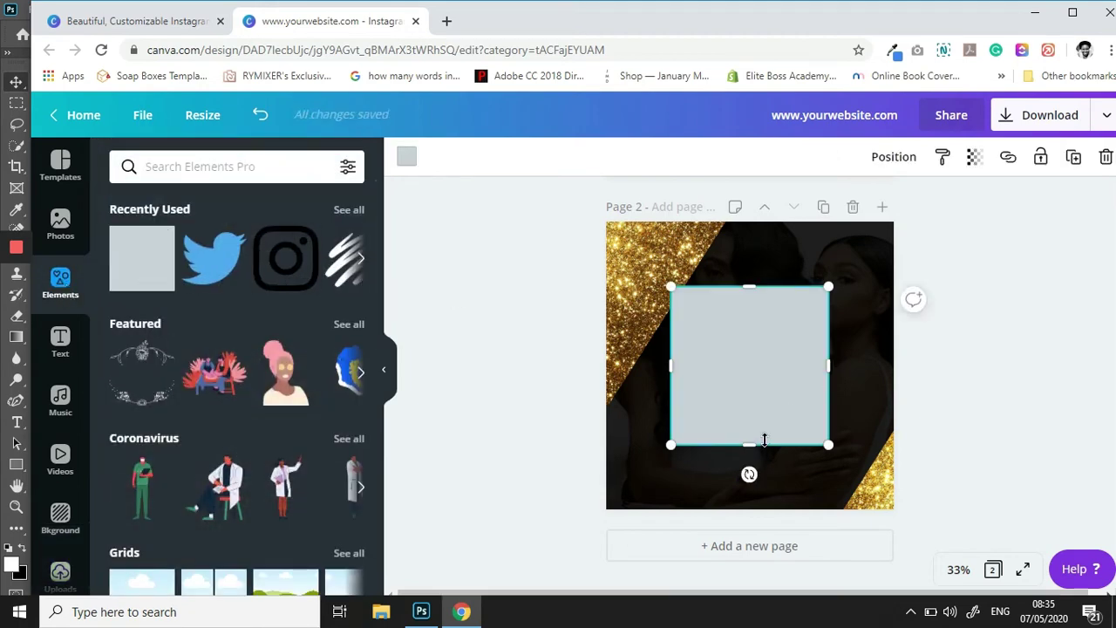
{"action": "left_click", "coordinate": [408, 159]}
{"action": "left_click", "coordinate": [258, 319]}
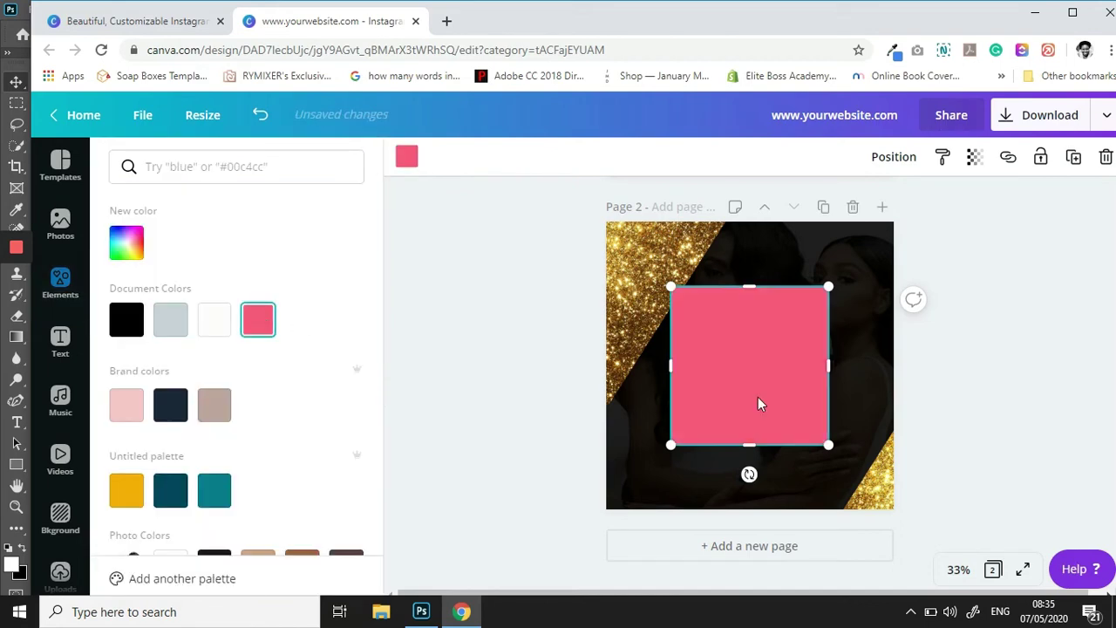
Step: Move the pink square over page 2's upper-left corner and rotate it parallel to the gold edge, leaving a diagonal glitter strip showing
{"action": "left_click_drag", "start_coordinate": [770, 406], "coordinate": [612, 285]}
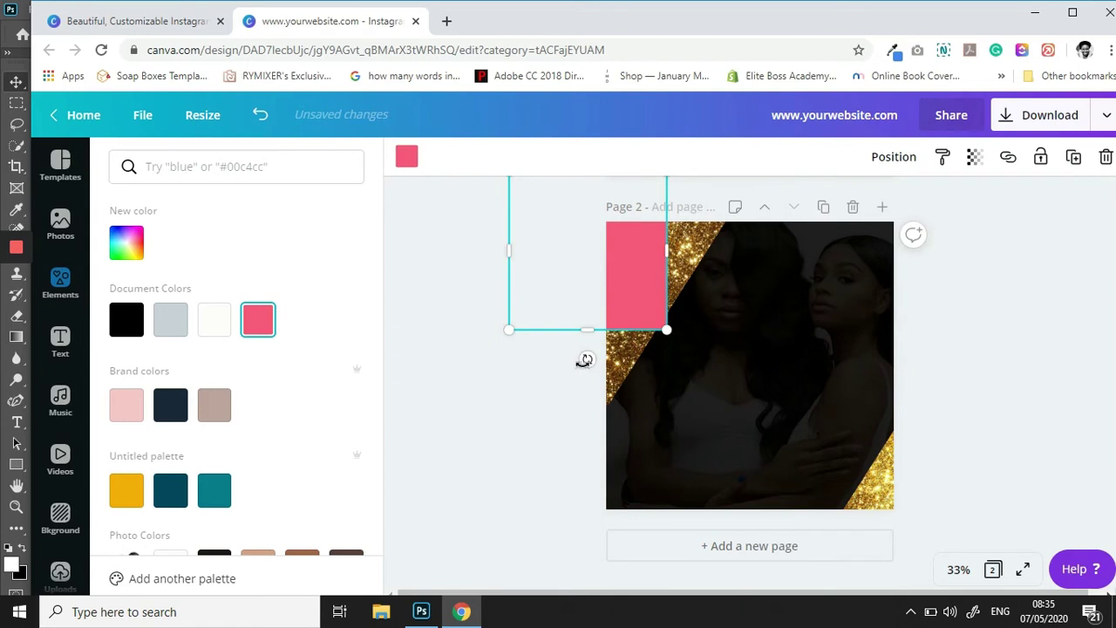
{"action": "left_click_drag", "start_coordinate": [492, 368], "coordinate": [493, 403]}
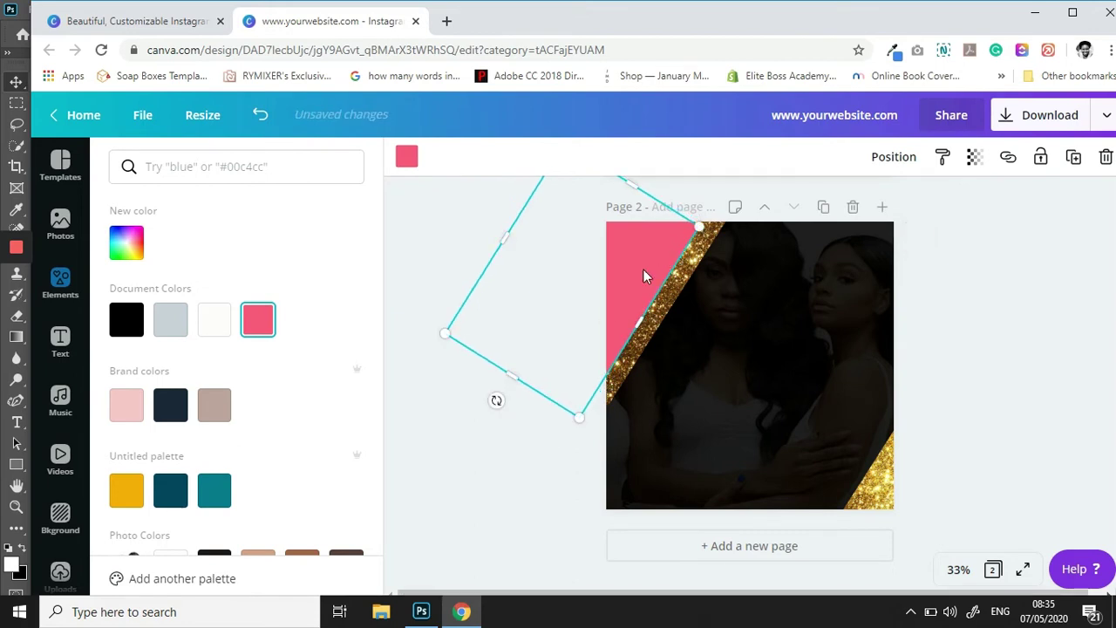
{"action": "mouse_move", "coordinate": [643, 269]}
{"action": "left_mouse_down"}
{"action": "mouse_move", "coordinate": [652, 276]}
{"action": "mouse_move", "coordinate": [655, 259]}
{"action": "left_mouse_up"}
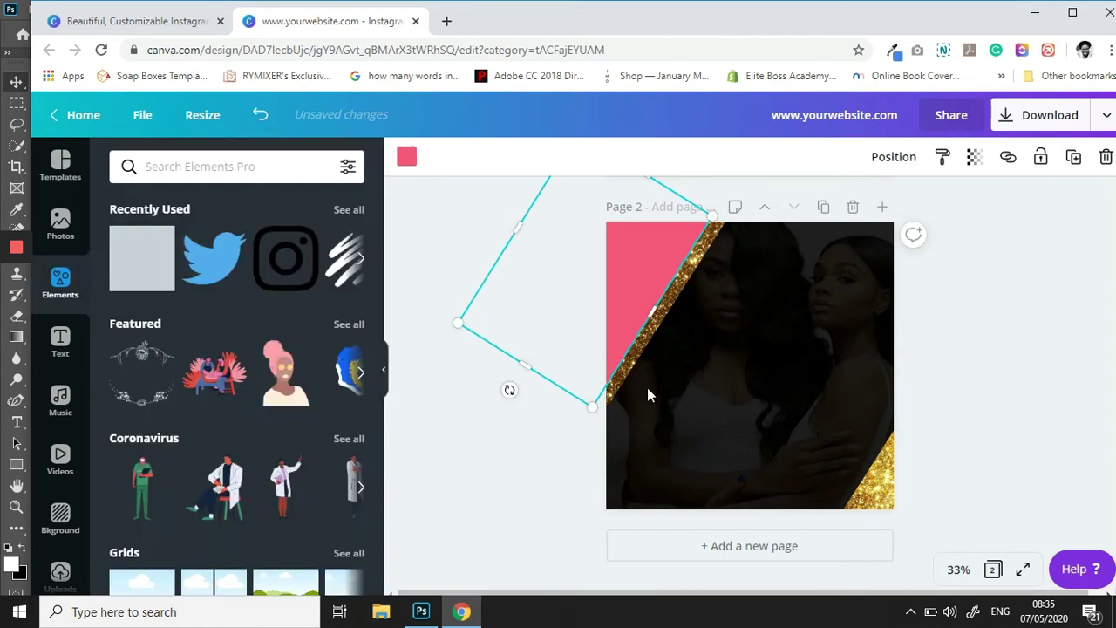
{"action": "left_click", "coordinate": [1018, 330]}
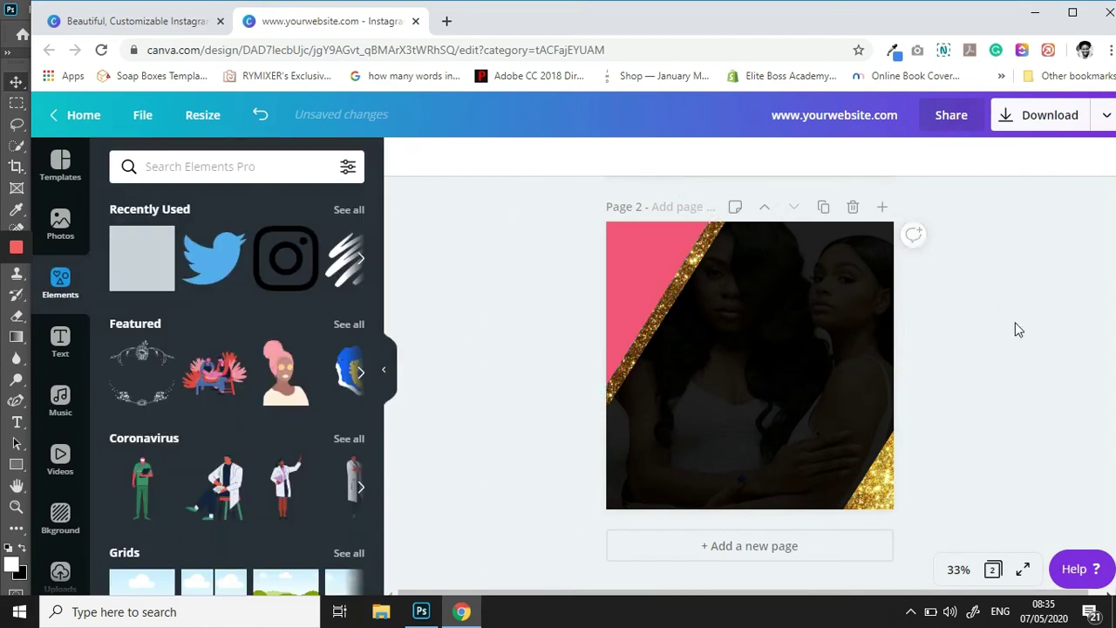
Step: Thin the upper-left glitter strip by shifting the gold shape toward the corner, and nudge the pink shape slightly left
{"action": "left_click_drag", "start_coordinate": [683, 292], "coordinate": [627, 291]}
{"action": "key", "text": "Left"}
{"action": "key", "text": "Left"}
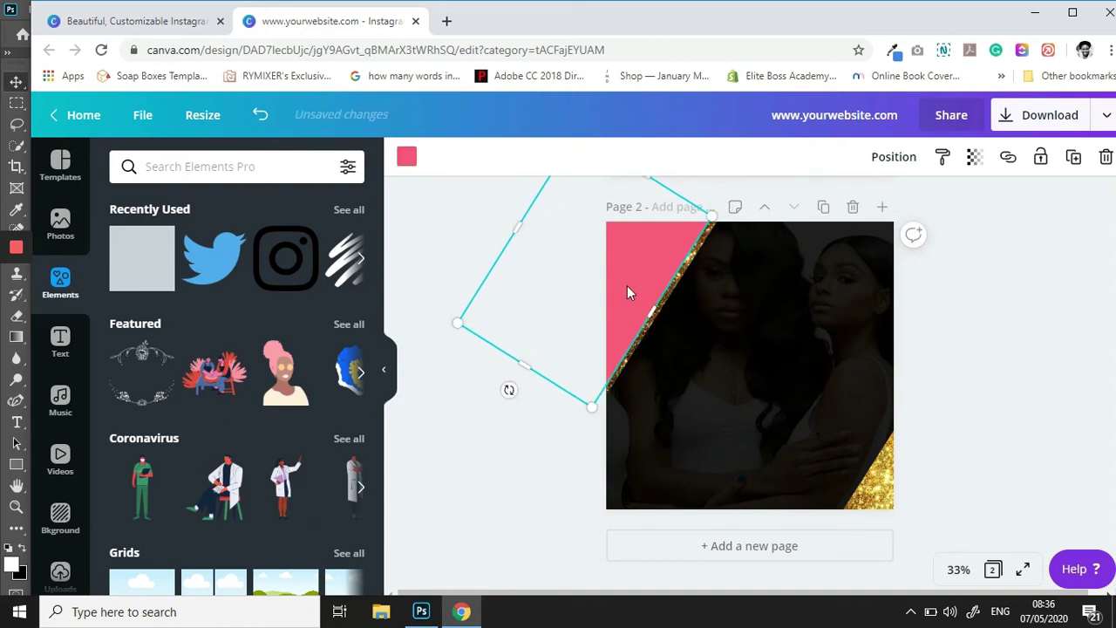
{"action": "left_click", "coordinate": [1054, 402]}
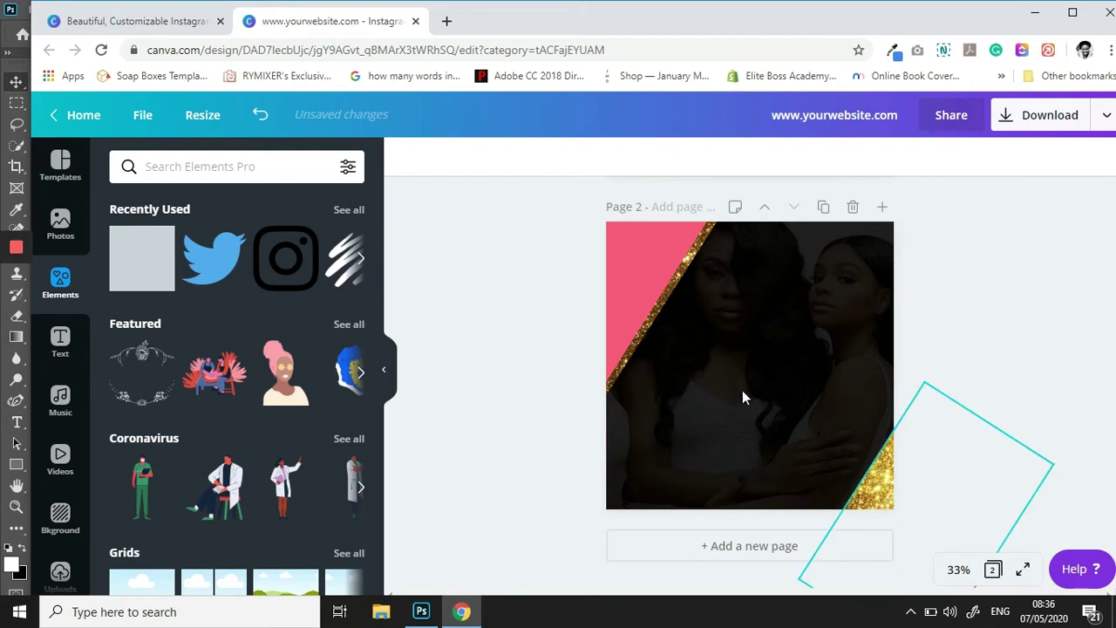
Step: Duplicate the pink shape and place the copy over the lower-right gold corner, leaving a thin glitter strip along its edge
{"action": "left_click", "coordinate": [618, 306]}
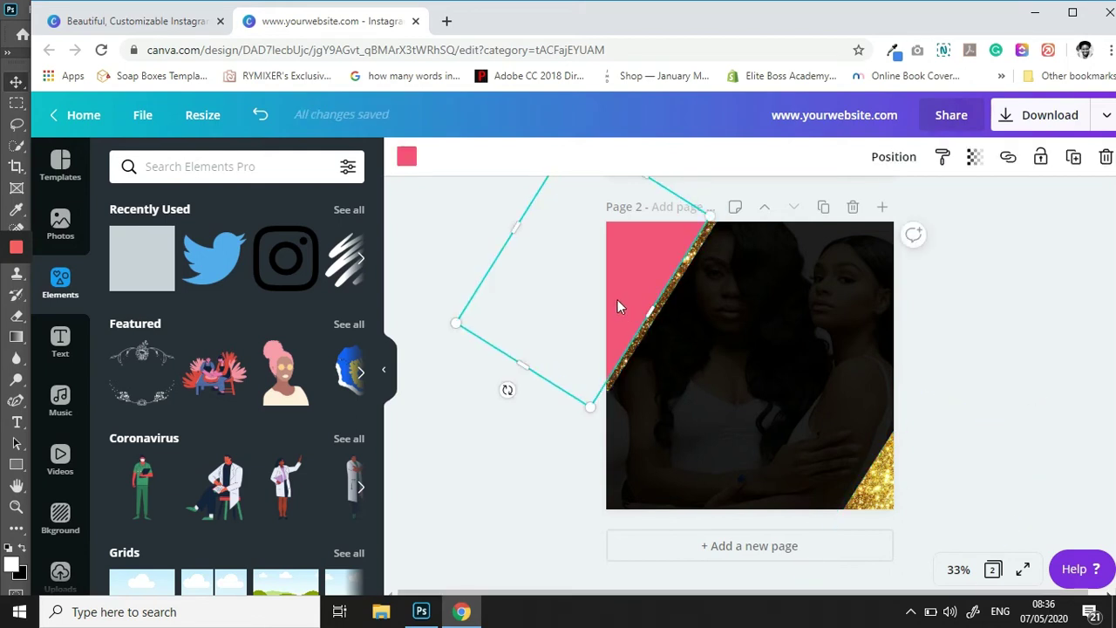
{"action": "left_click", "coordinate": [1074, 156]}
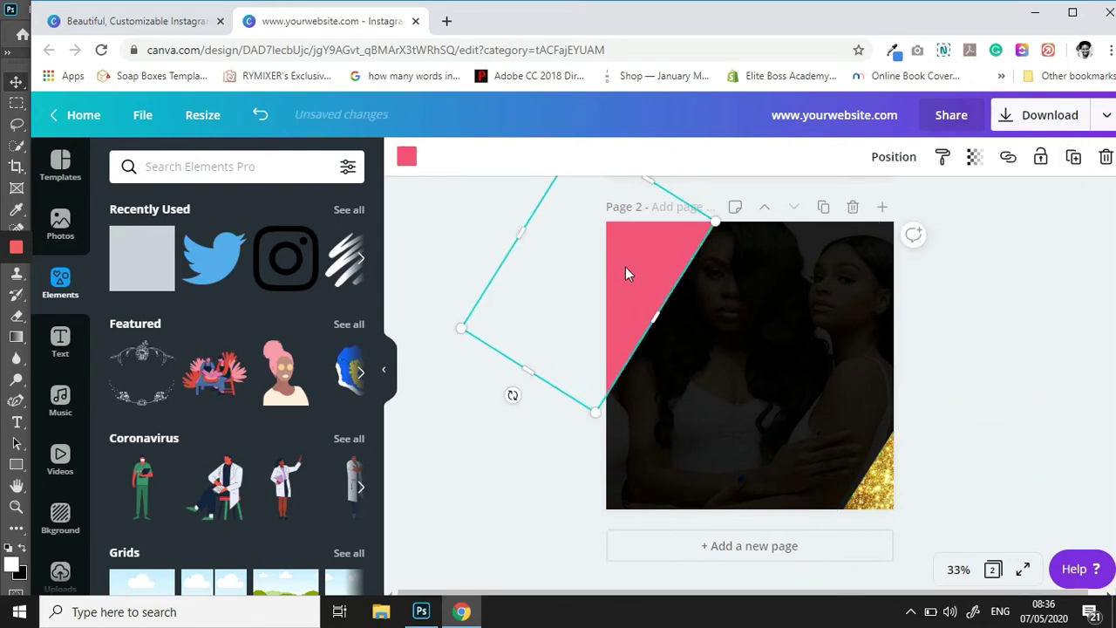
{"action": "left_click_drag", "start_coordinate": [627, 267], "coordinate": [973, 510]}
{"action": "left_click", "coordinate": [471, 350]}
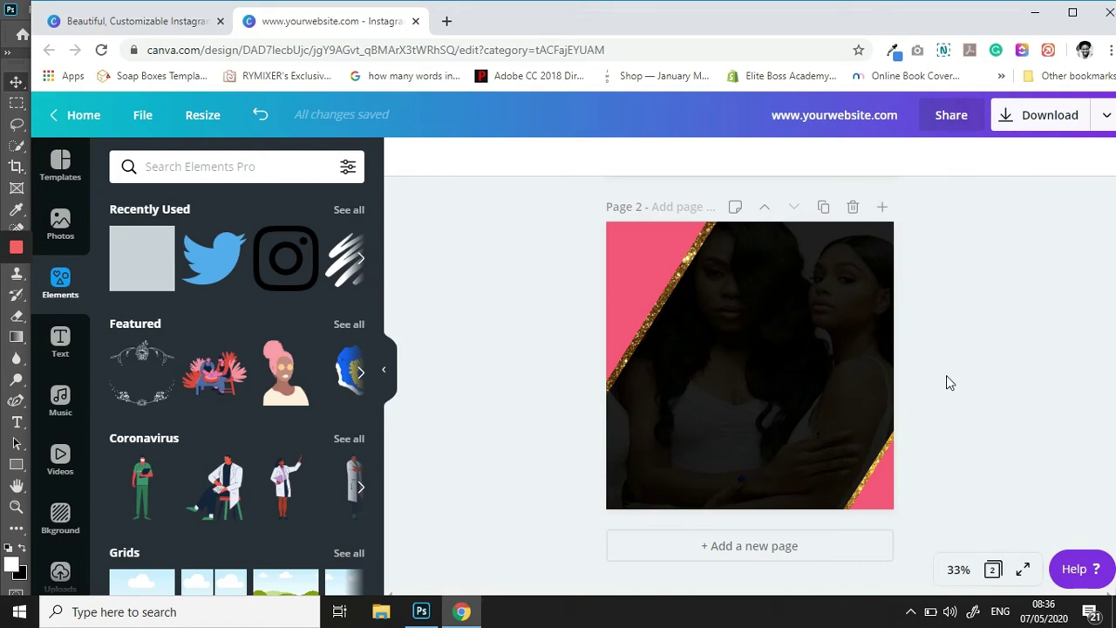
{"action": "scroll", "coordinate": [949, 382], "scroll_direction": "up", "scroll_amount": 2}
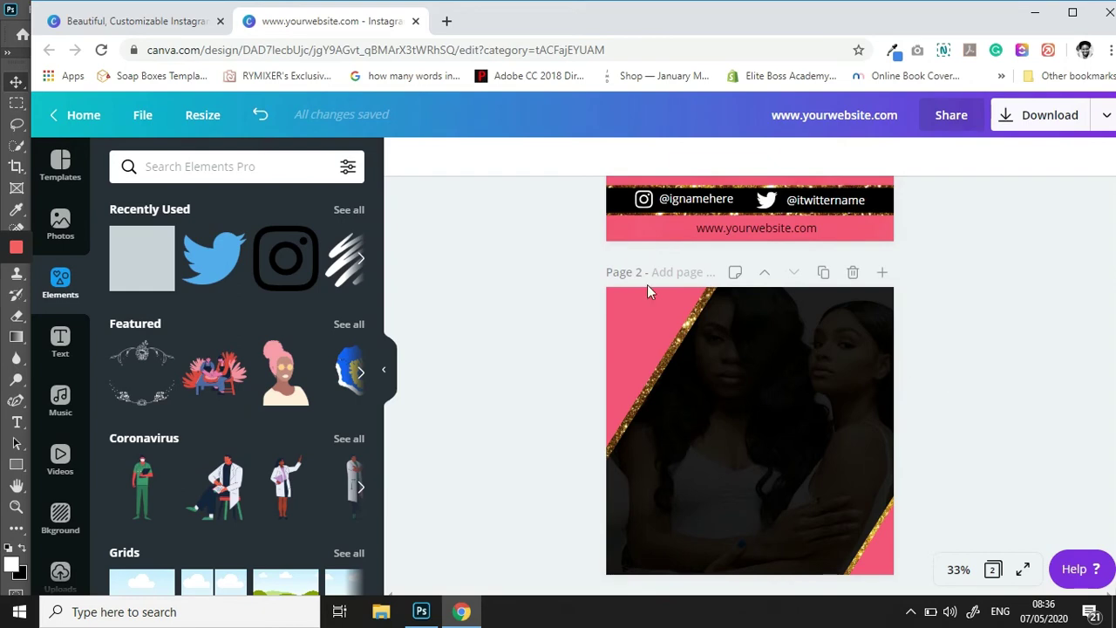
{"action": "left_click", "coordinate": [696, 199]}
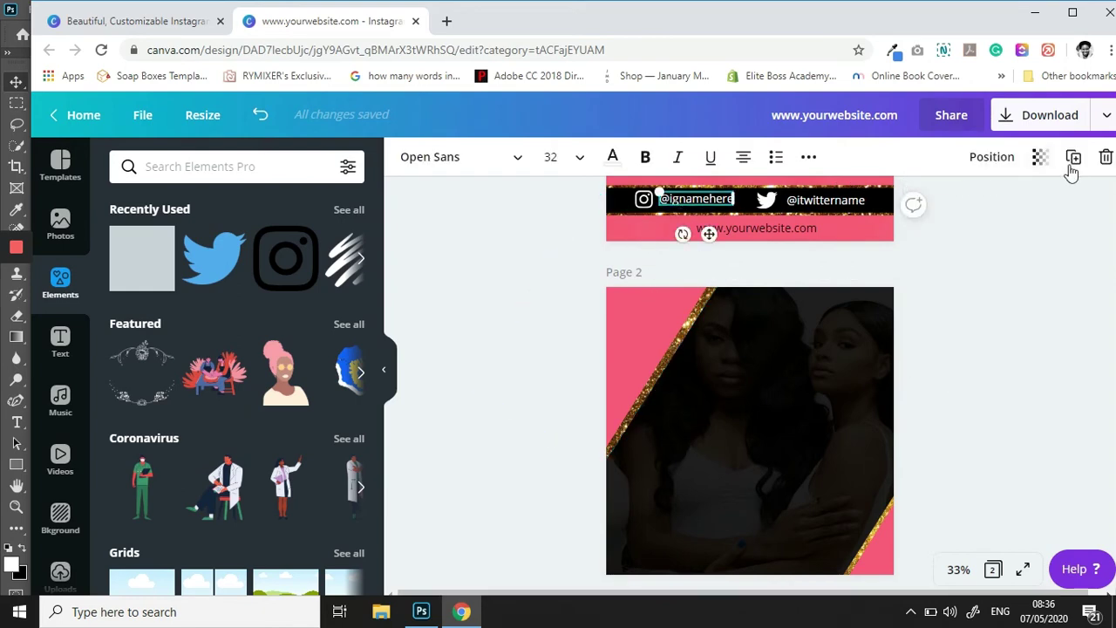
{"action": "left_click", "coordinate": [1073, 158]}
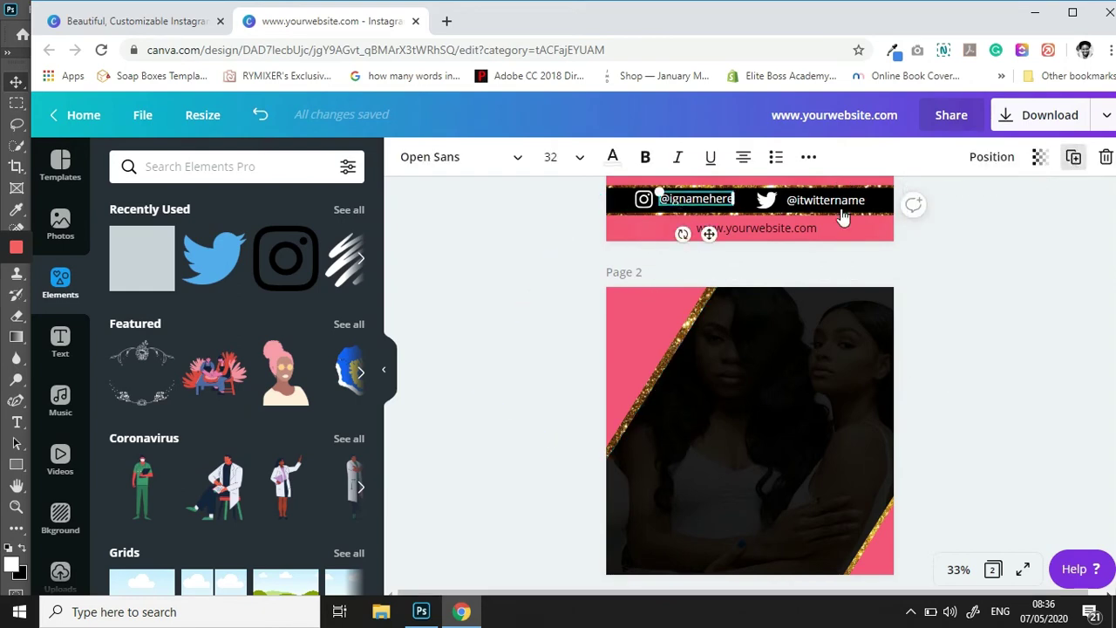
{"action": "left_click_drag", "start_coordinate": [709, 233], "coordinate": [702, 599]}
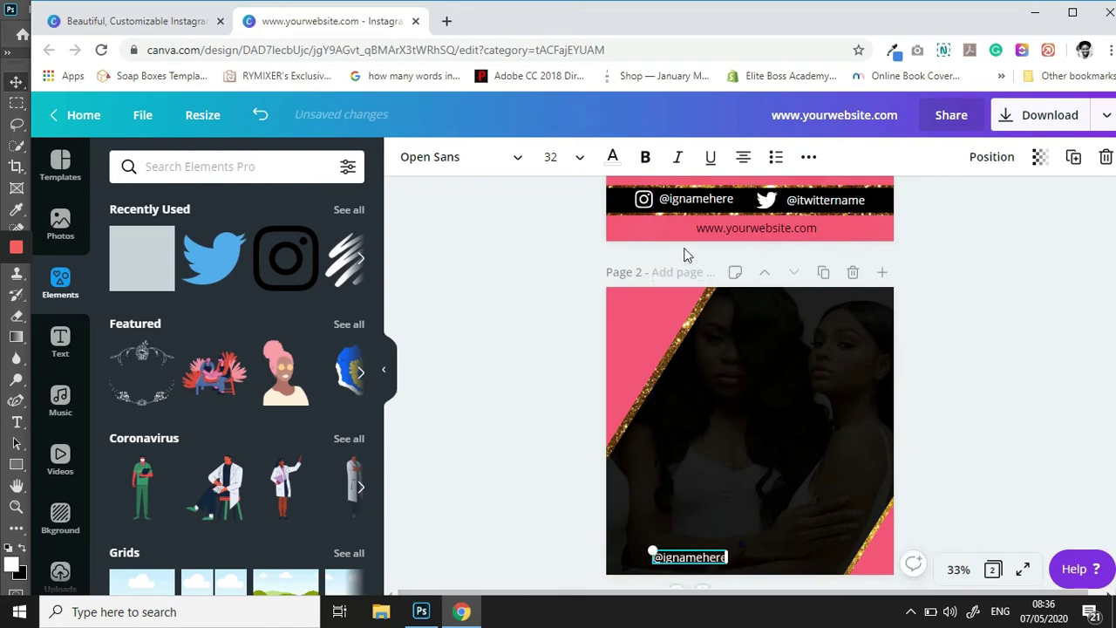
{"action": "left_click", "coordinate": [644, 200]}
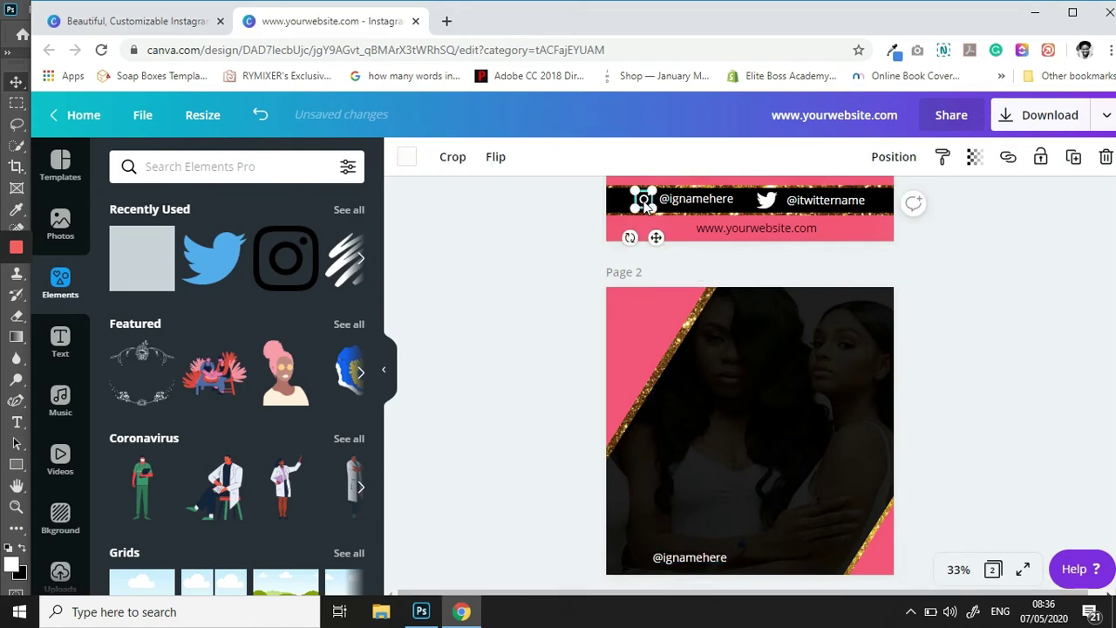
{"action": "left_click", "coordinate": [1074, 157]}
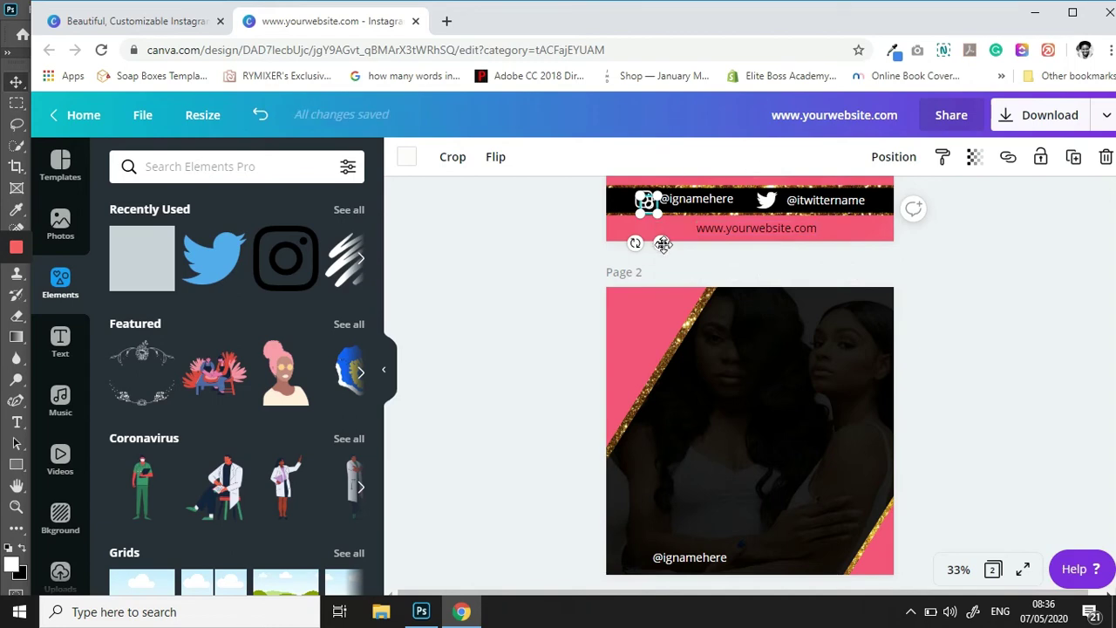
{"action": "left_click_drag", "start_coordinate": [663, 242], "coordinate": [648, 593]}
{"action": "double_click", "coordinate": [681, 567]}
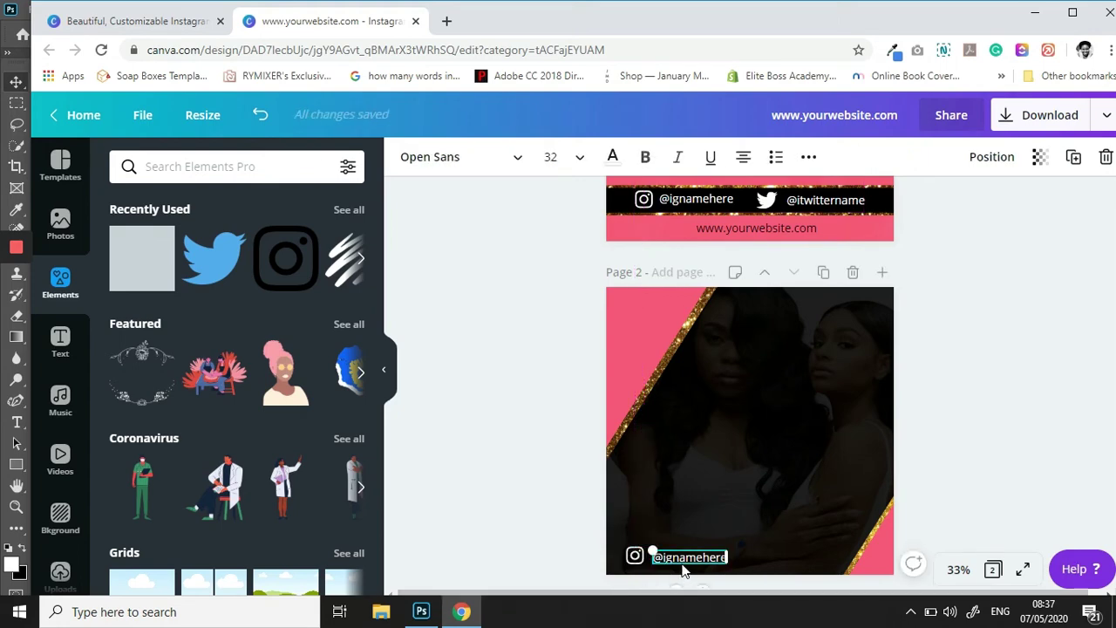
{"action": "key", "text": "Left"}
{"action": "key", "text": "Left"}
{"action": "key", "text": "Left"}
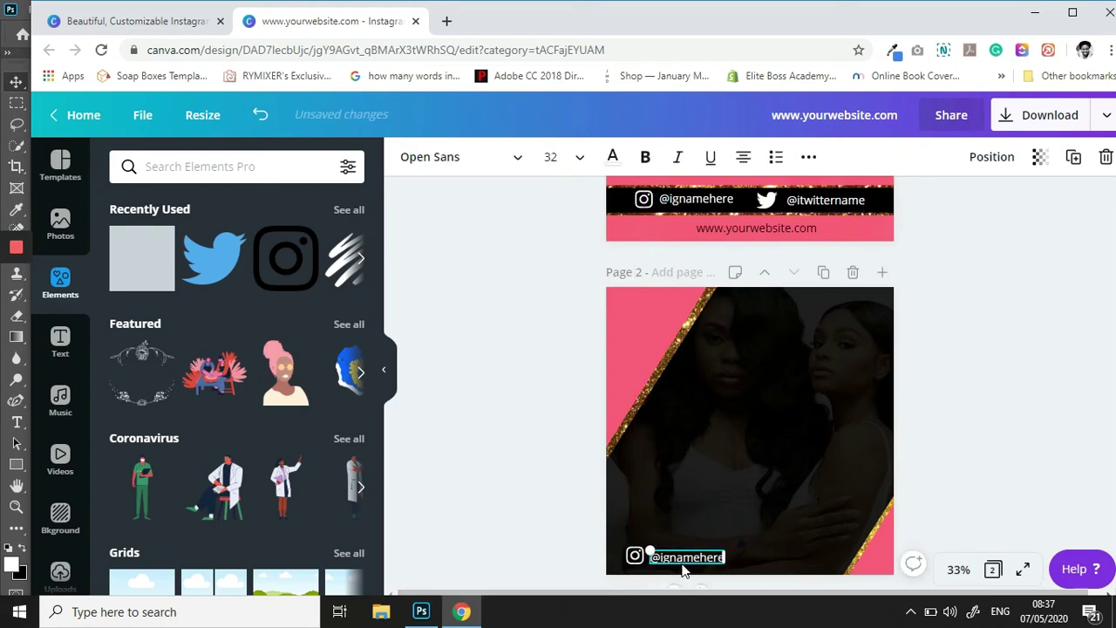
{"action": "key", "text": "Left"}
{"action": "key", "text": "Left"}
{"action": "key", "text": "Left"}
{"action": "left_click", "coordinate": [767, 201]}
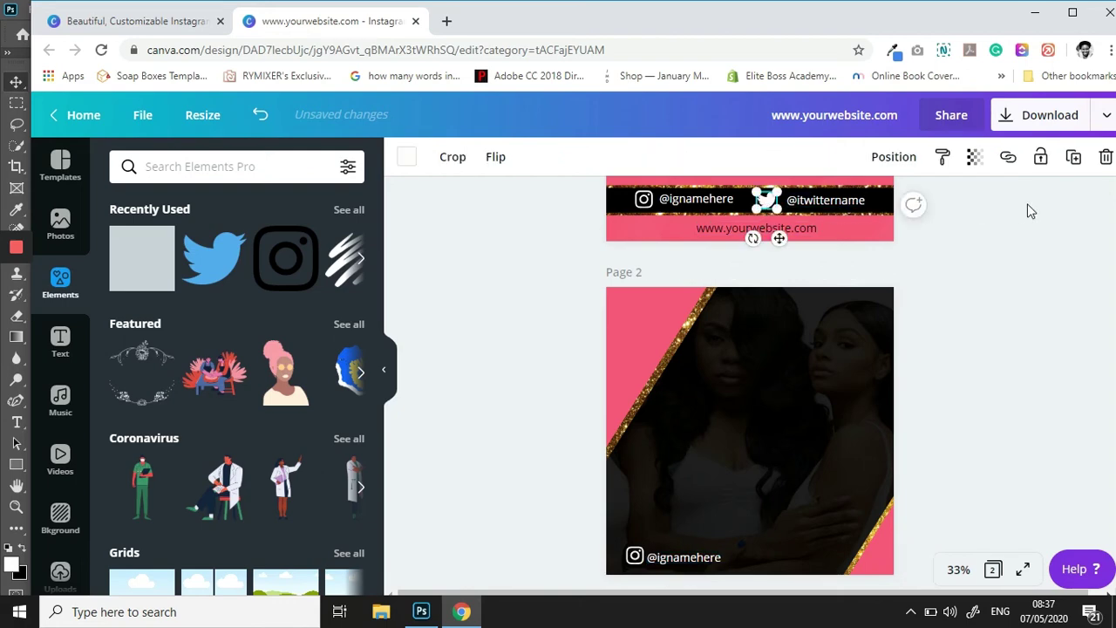
{"action": "left_click", "coordinate": [1074, 158]}
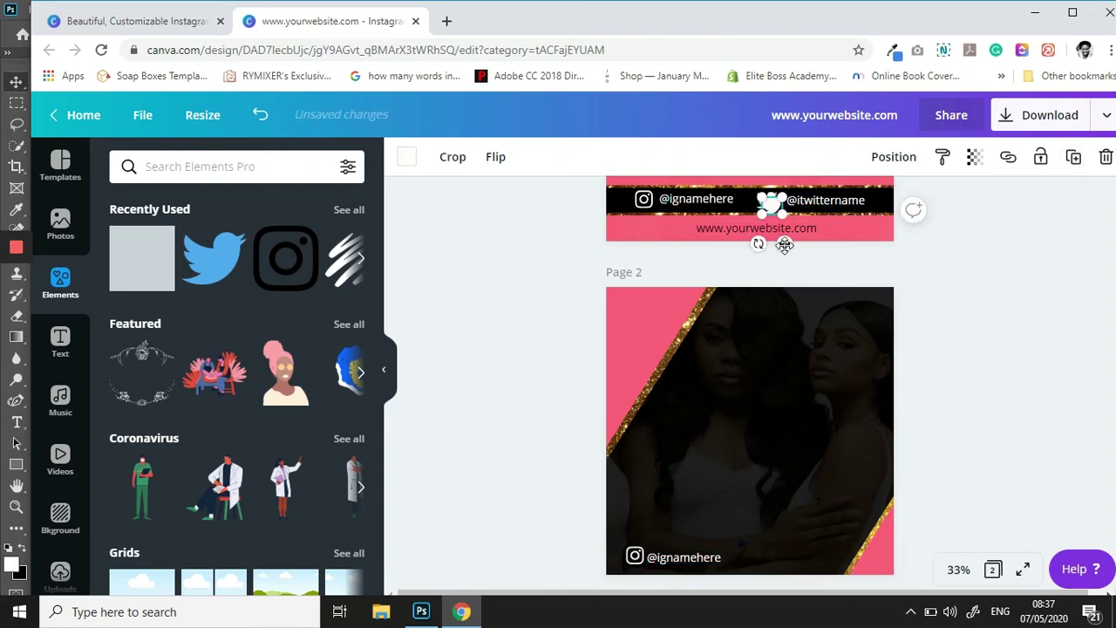
{"action": "left_click_drag", "start_coordinate": [785, 244], "coordinate": [756, 595]}
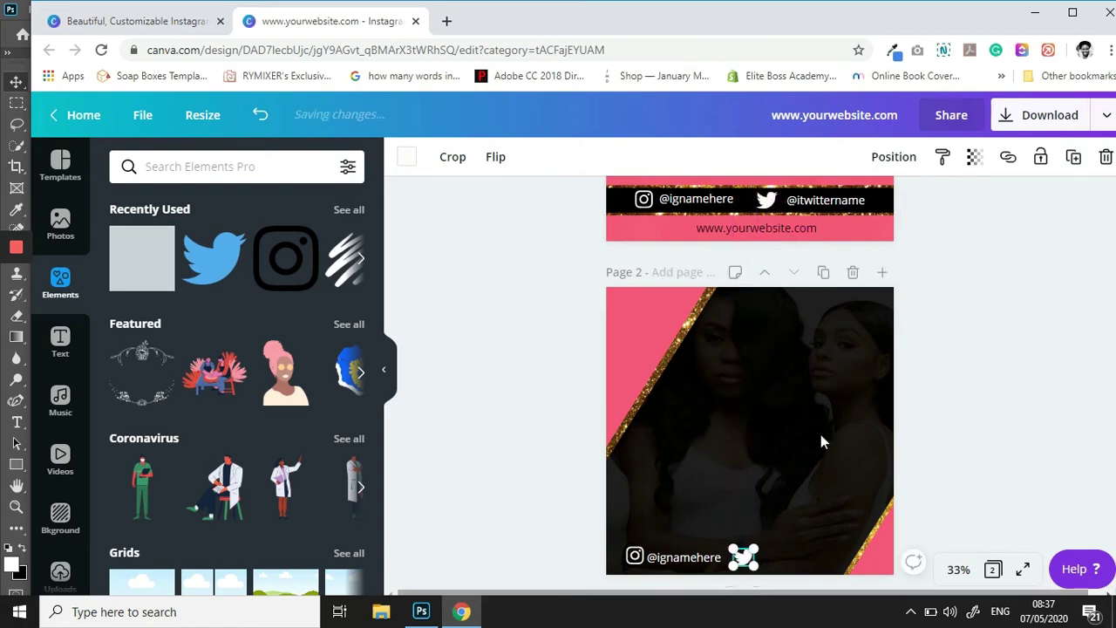
{"action": "left_click", "coordinate": [811, 202]}
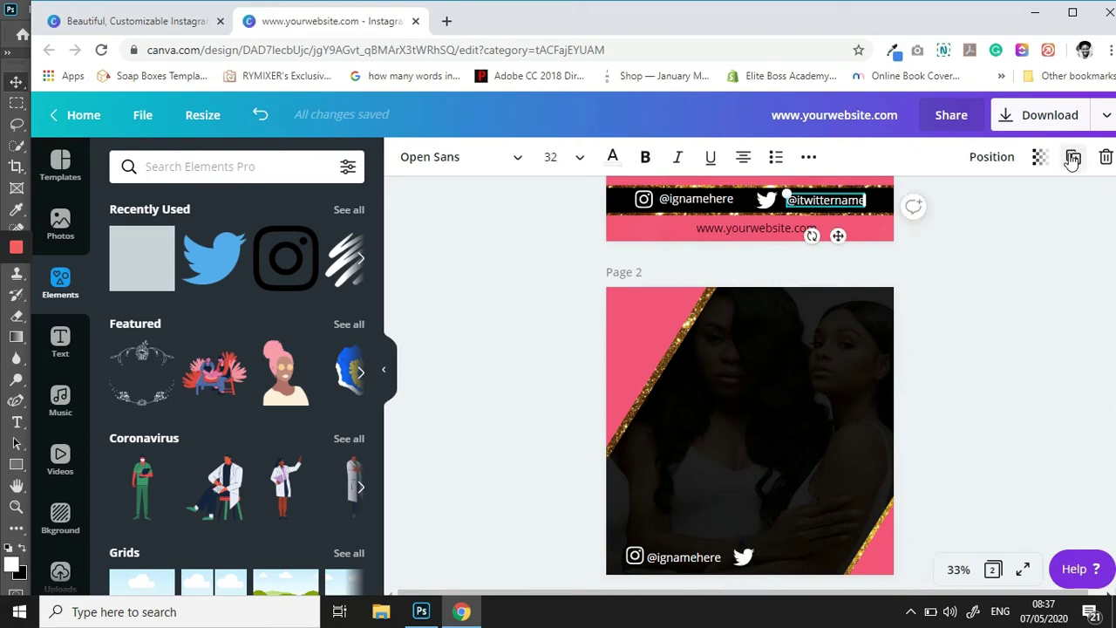
{"action": "left_click", "coordinate": [1074, 157]}
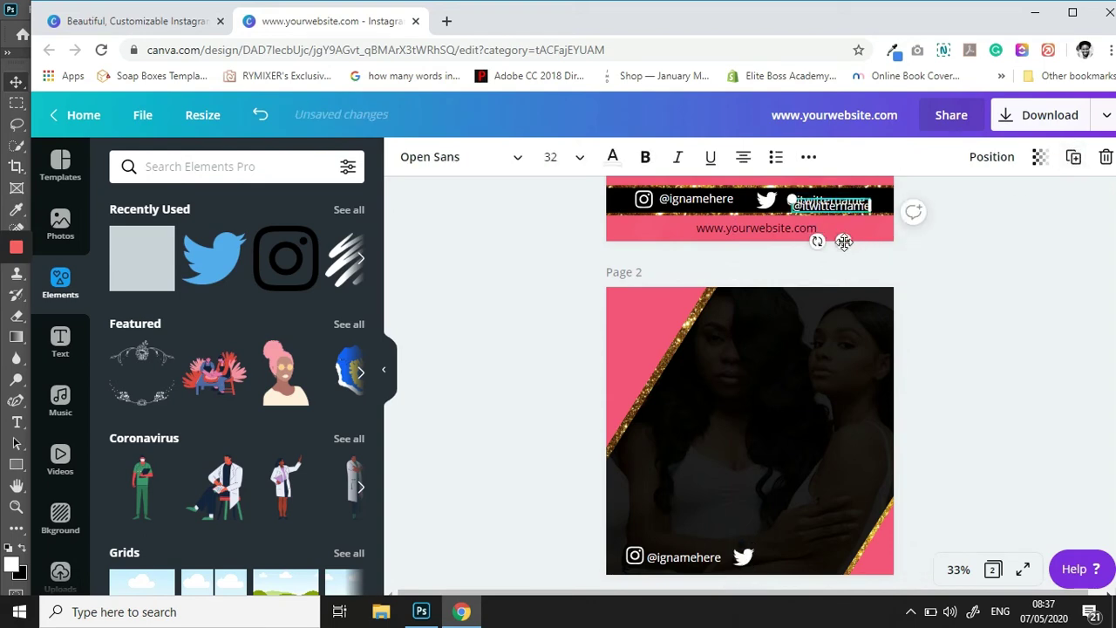
{"action": "left_click_drag", "start_coordinate": [844, 241], "coordinate": [809, 597]}
{"action": "left_click", "coordinate": [731, 234]}
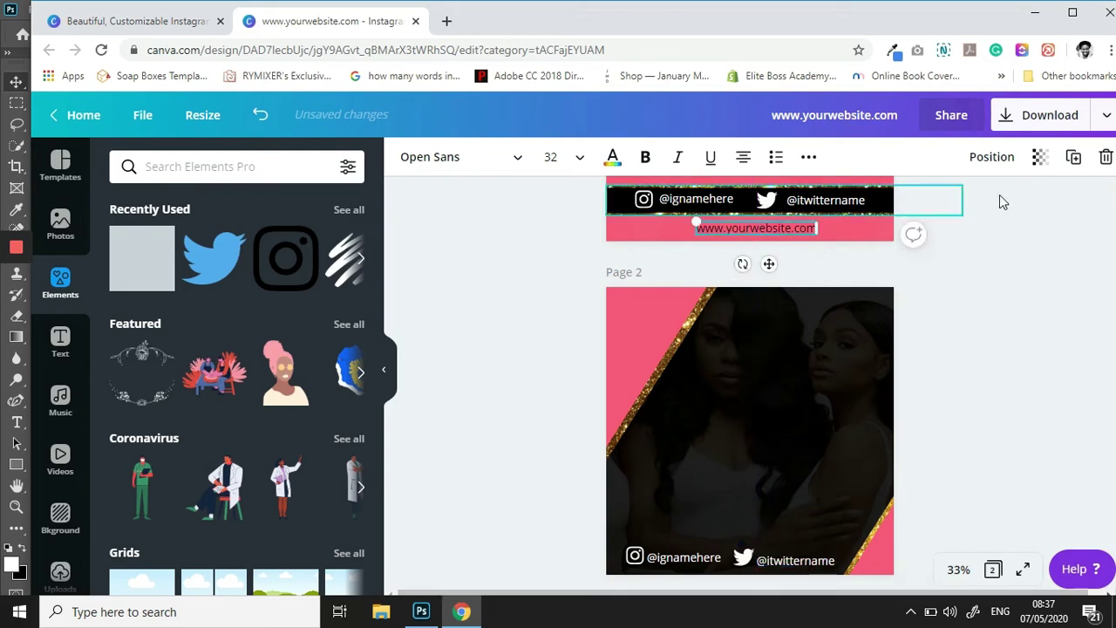
{"action": "left_click", "coordinate": [1071, 159]}
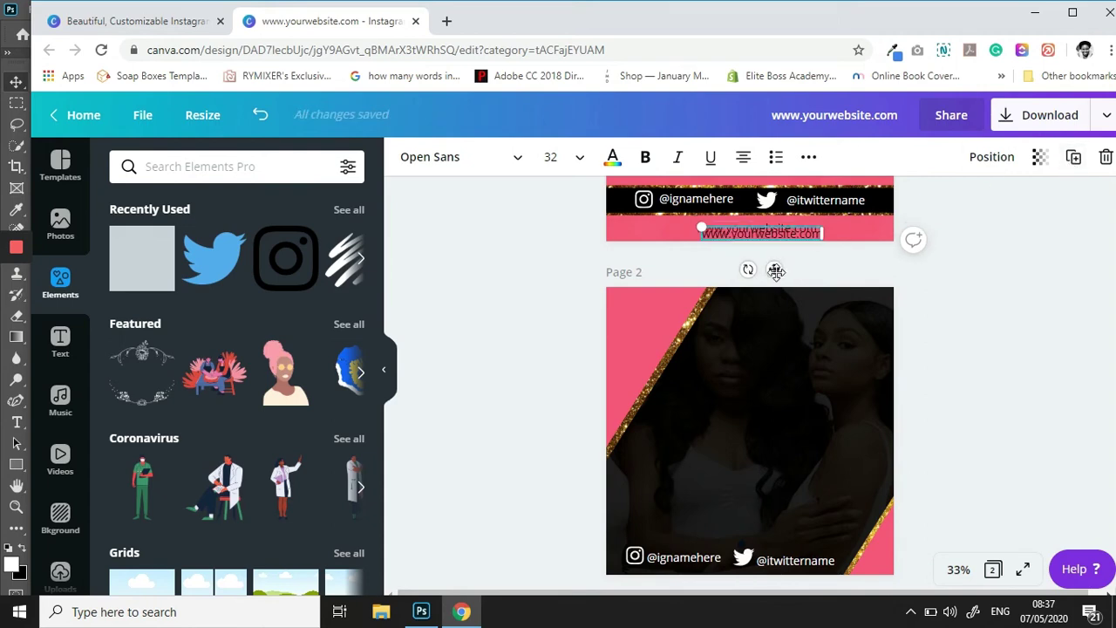
{"action": "left_click_drag", "start_coordinate": [776, 271], "coordinate": [748, 578]}
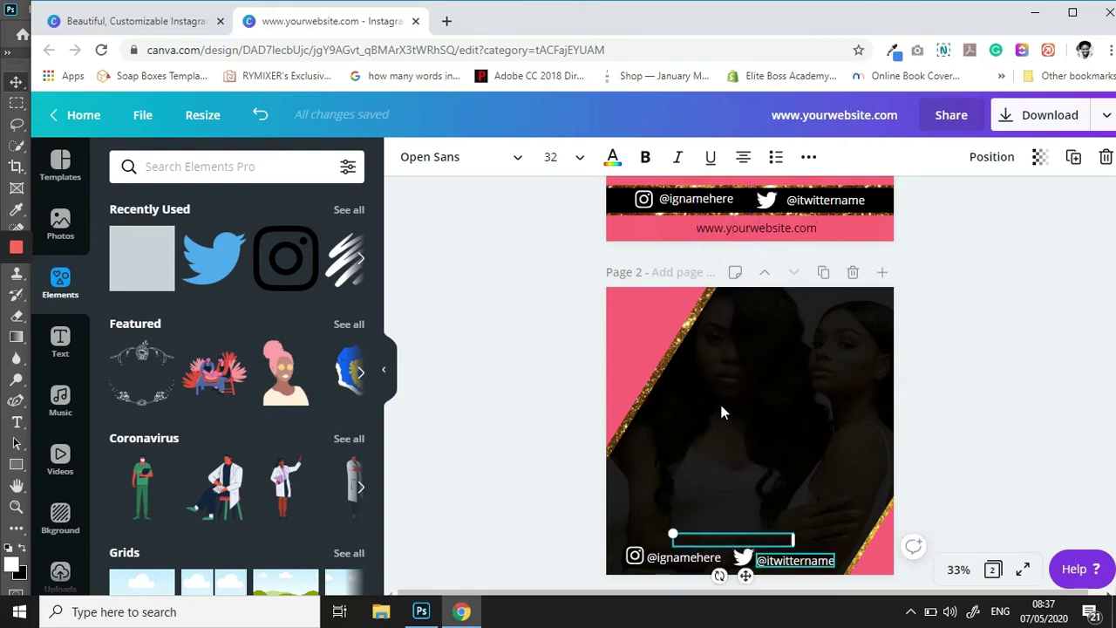
{"action": "left_click", "coordinate": [615, 165]}
{"action": "left_click", "coordinate": [170, 319]}
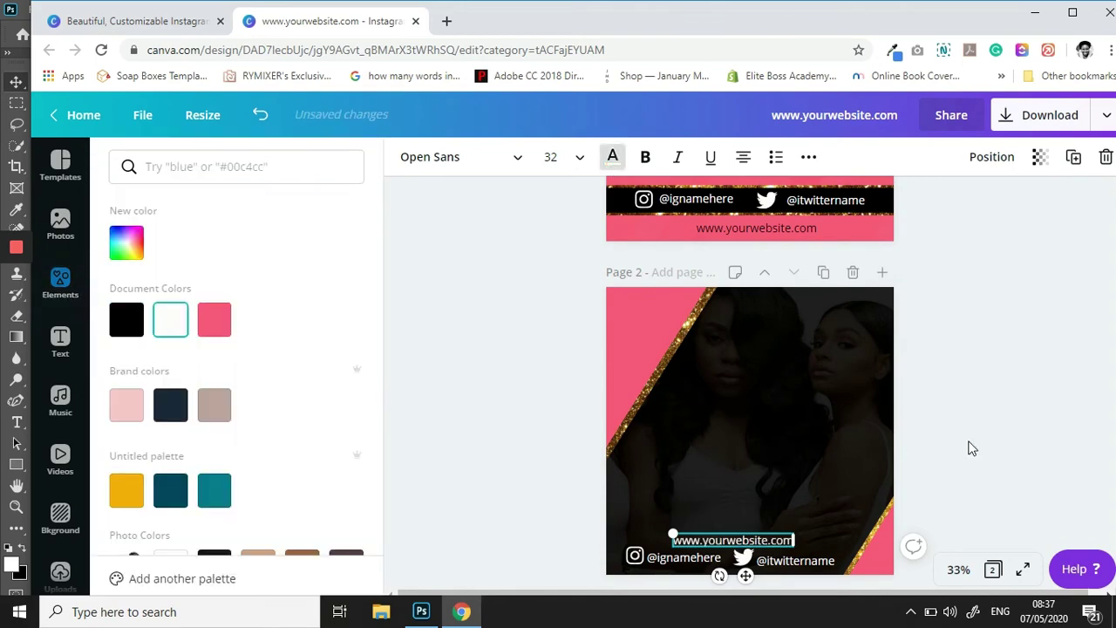
{"action": "key", "text": "Escape"}
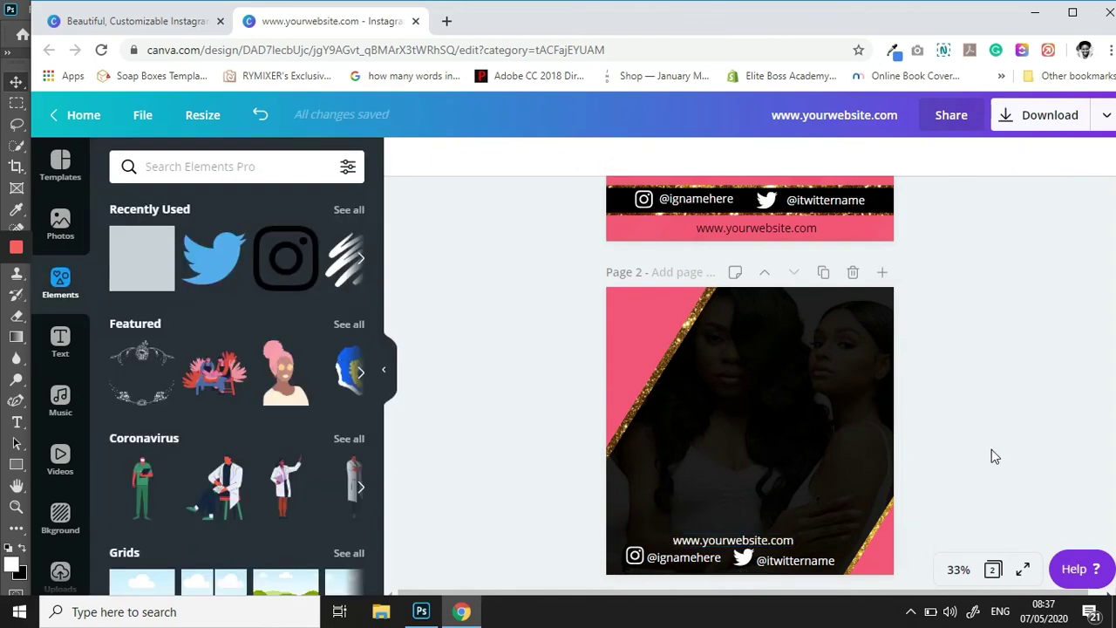
{"action": "key", "text": "Escape"}
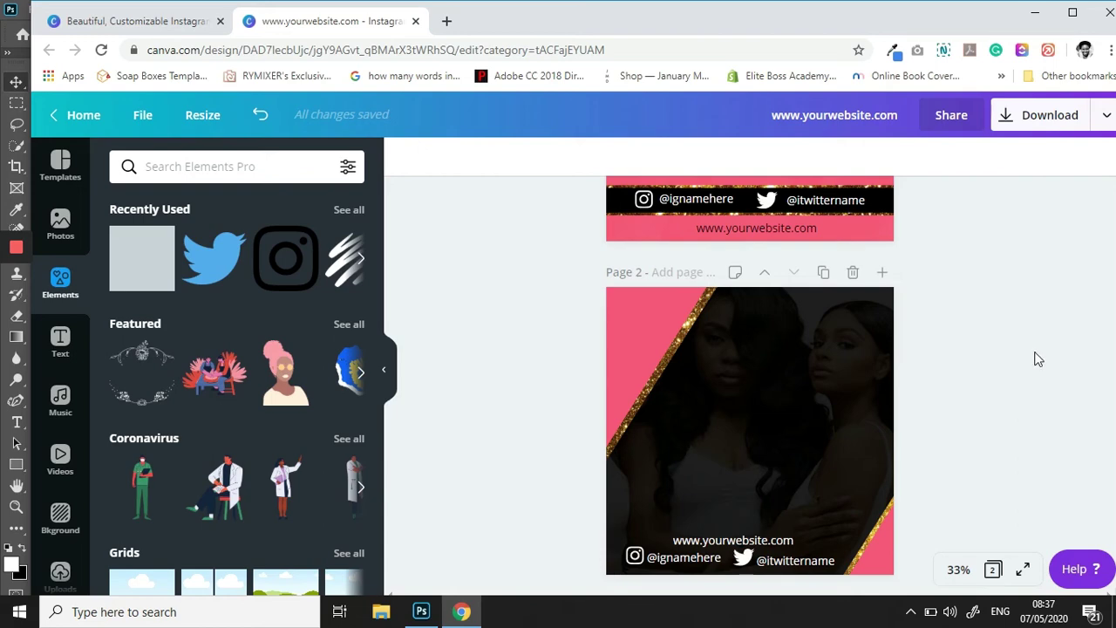
Step: Add a third page below page 2
{"action": "scroll", "coordinate": [1038, 359], "scroll_direction": "down", "scroll_amount": 1}
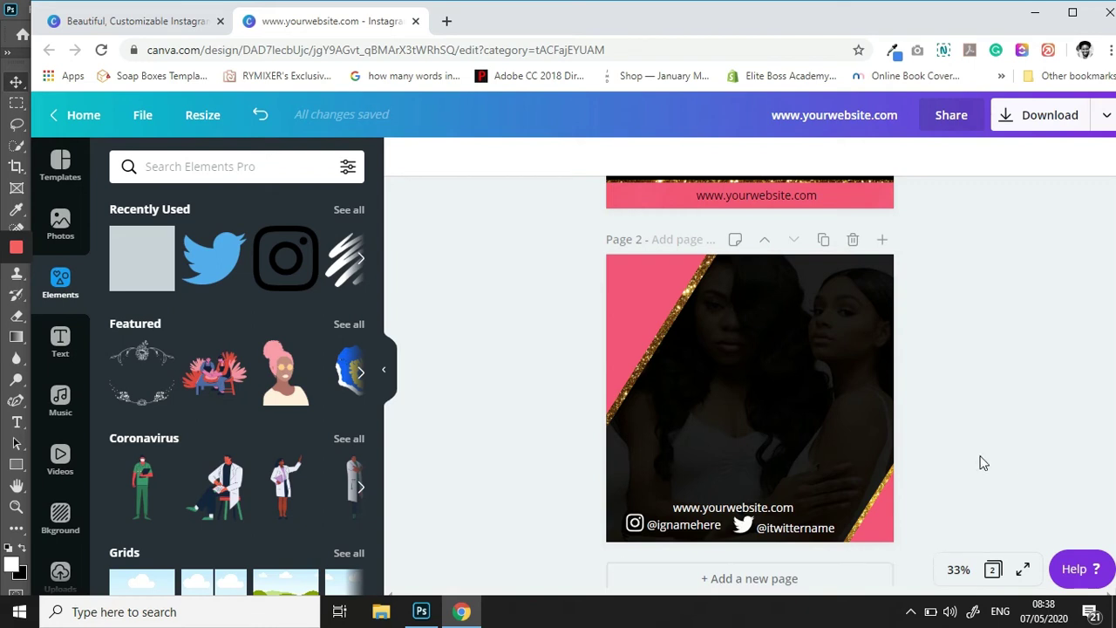
{"action": "scroll", "coordinate": [983, 463], "scroll_direction": "down", "scroll_amount": 1}
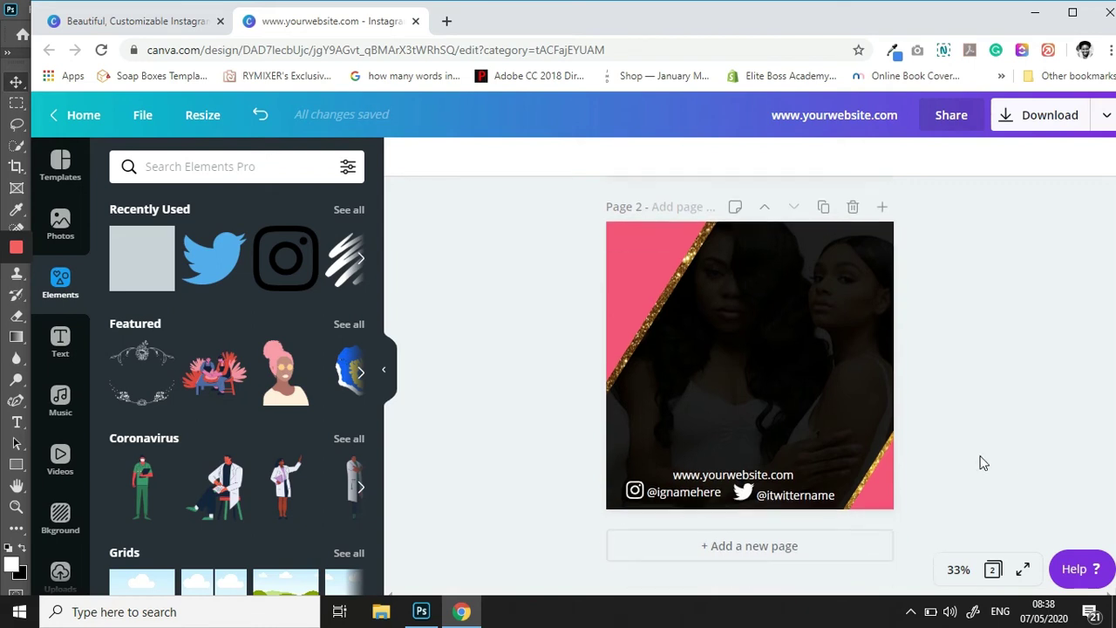
{"action": "left_click", "coordinate": [760, 548]}
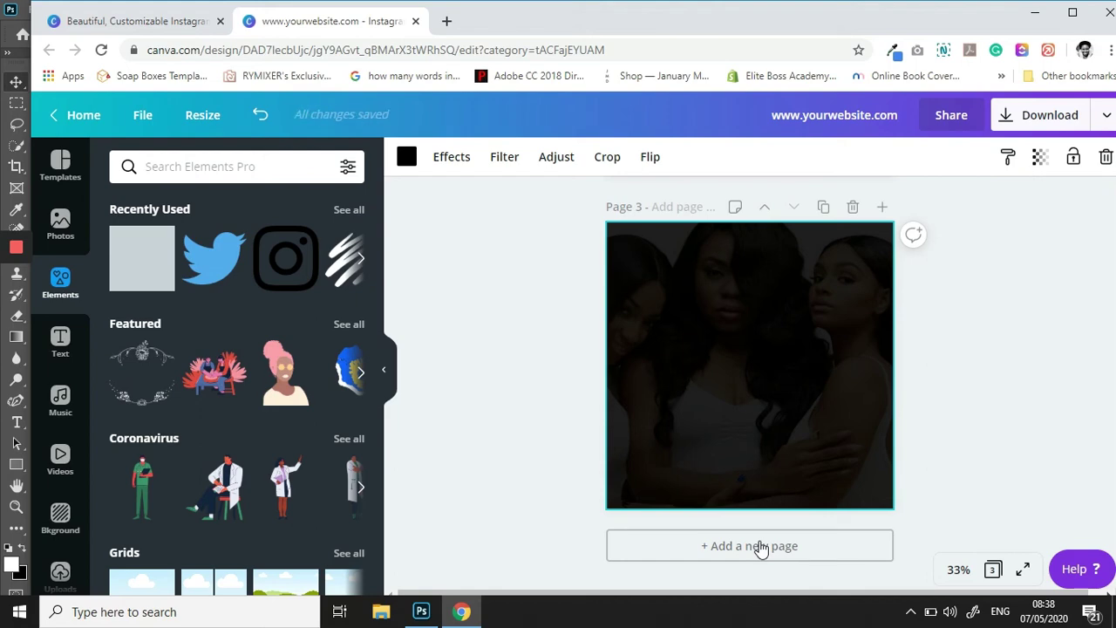
Step: Recolour page 3's background to the pink document colour and set its photo transparency to 5
{"action": "left_click", "coordinate": [60, 576]}
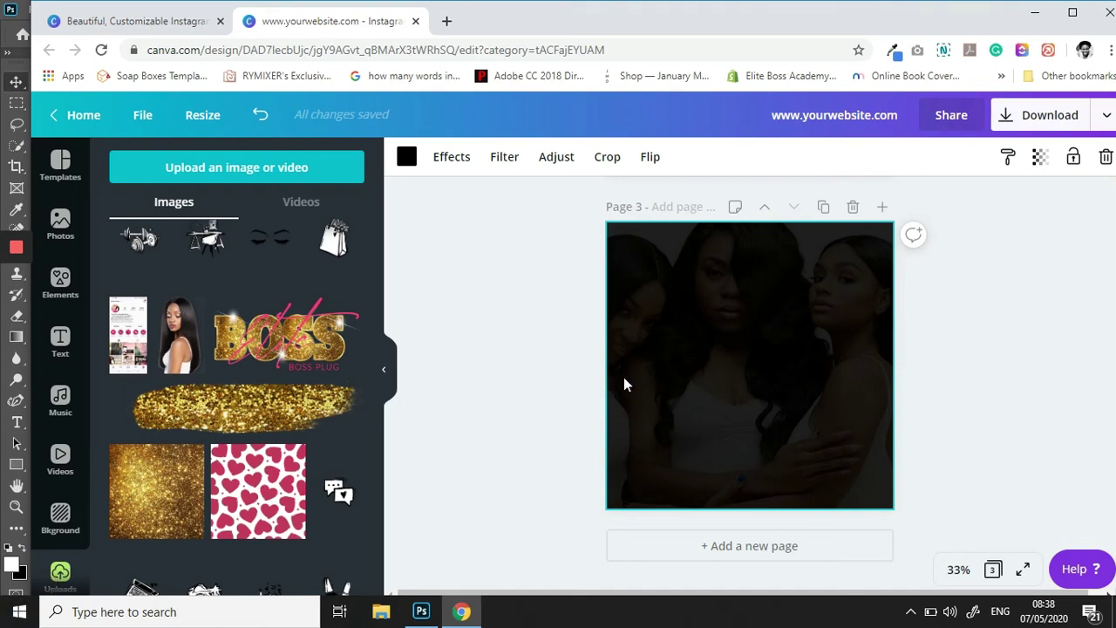
{"action": "left_click", "coordinate": [411, 159]}
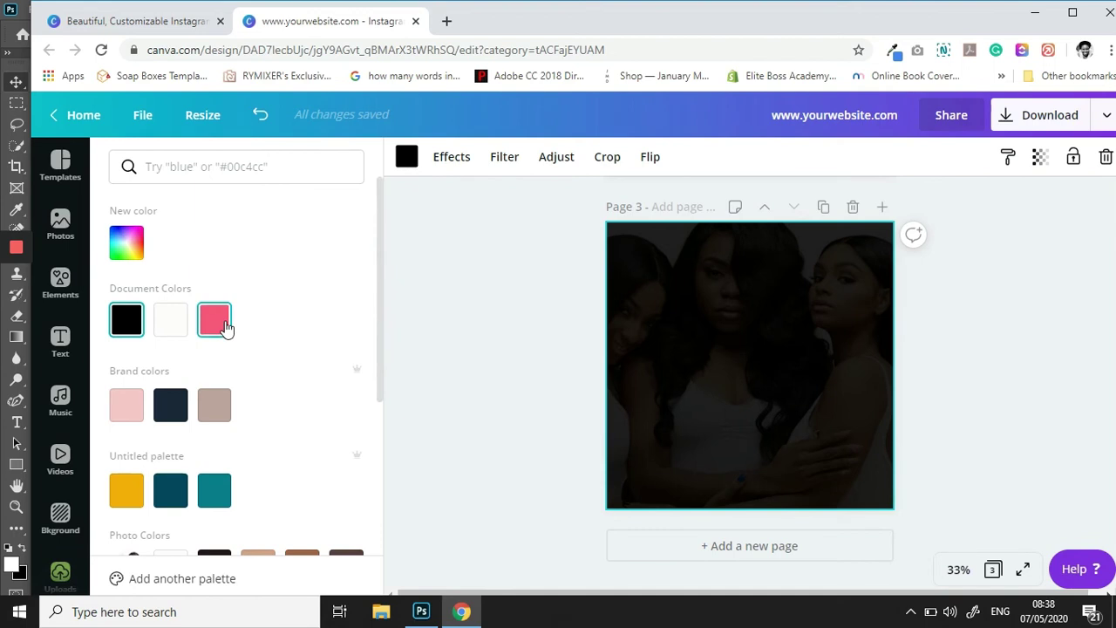
{"action": "left_click", "coordinate": [225, 326]}
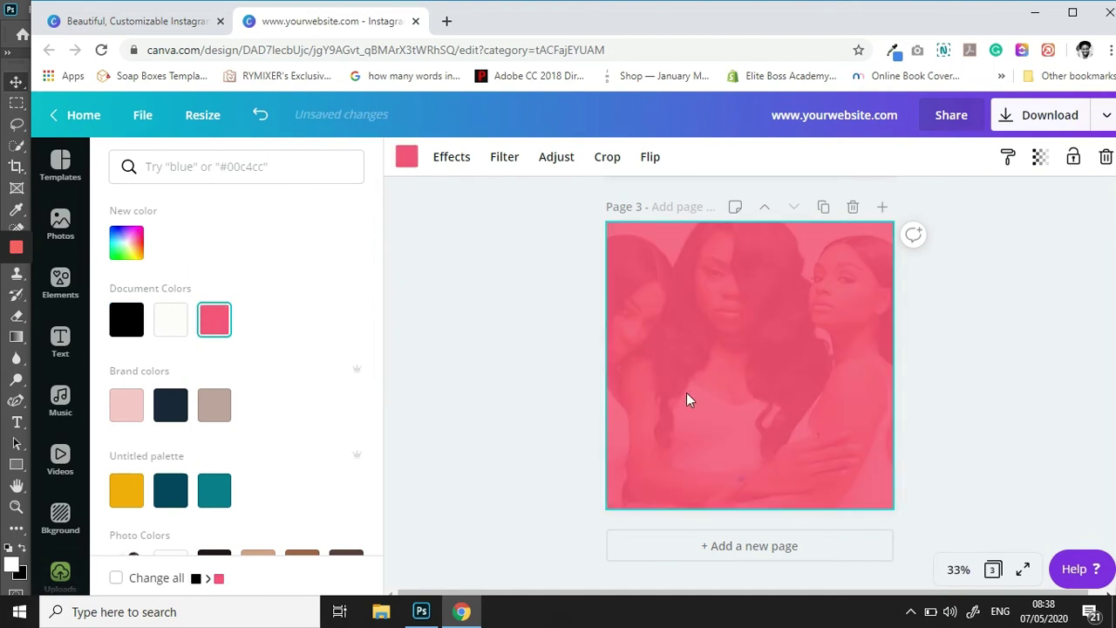
{"action": "left_click", "coordinate": [1039, 158]}
{"action": "left_click_drag", "start_coordinate": [990, 199], "coordinate": [901, 202]}
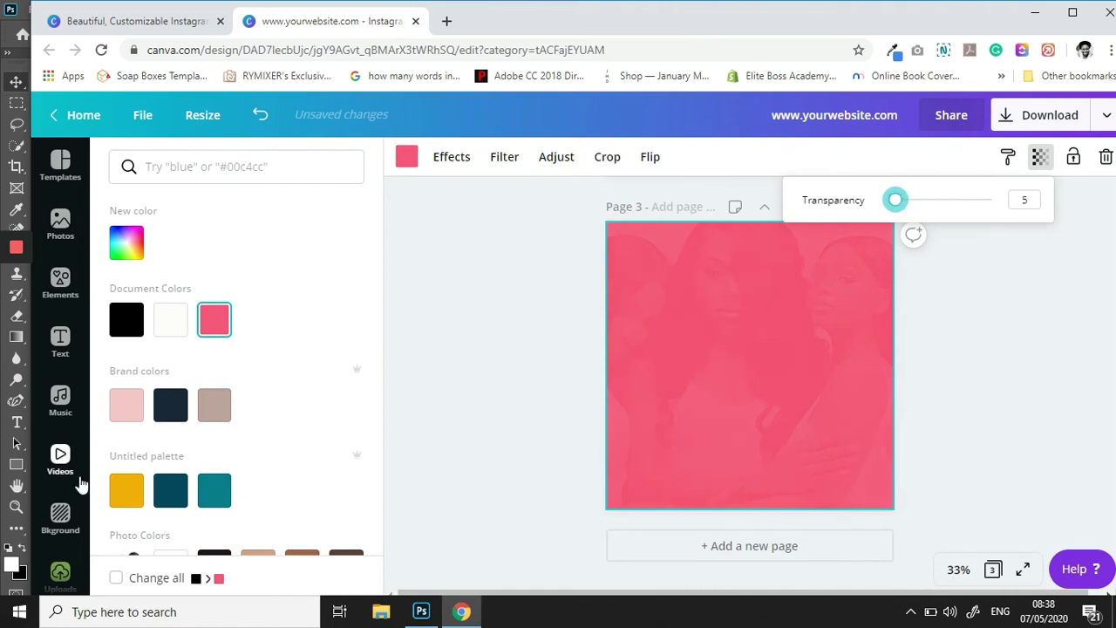
Step: Add the uploaded square gold glitter texture to page 3 as a thin full-width strip along the page's bottom edge
{"action": "left_click", "coordinate": [60, 574]}
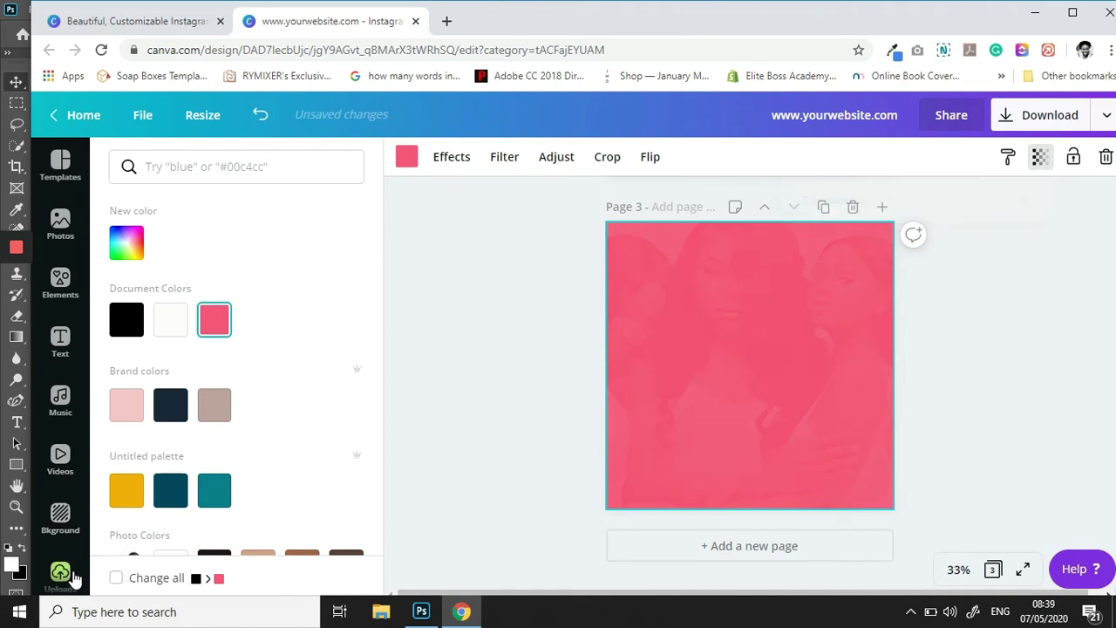
{"action": "left_click", "coordinate": [165, 507]}
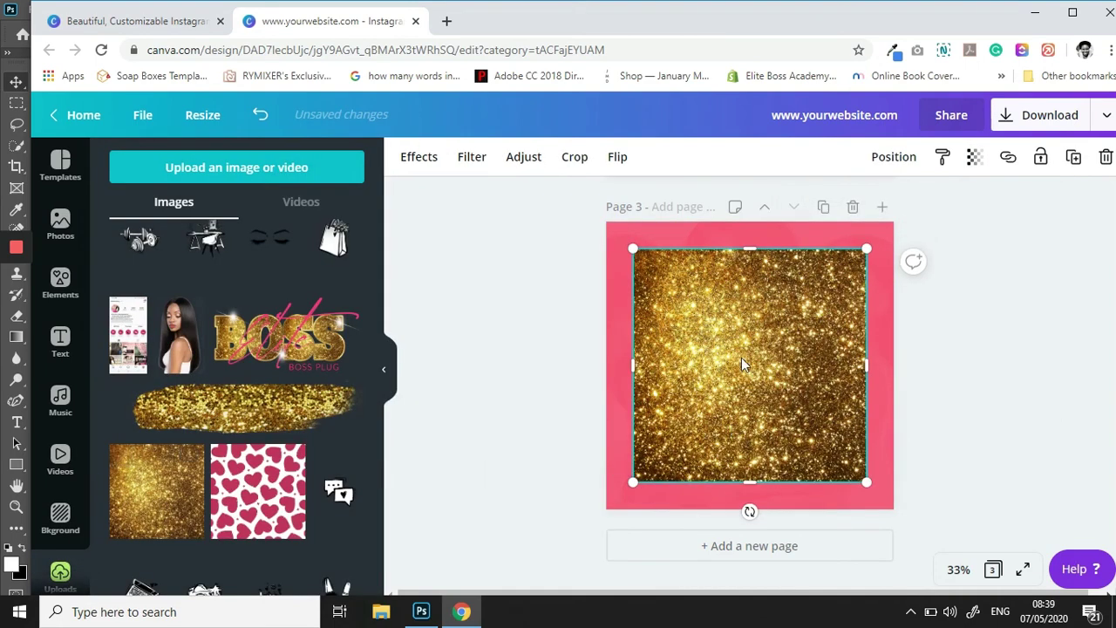
{"action": "mouse_move", "coordinate": [671, 570]}
{"action": "left_mouse_down"}
{"action": "mouse_move", "coordinate": [668, 593]}
{"action": "mouse_move", "coordinate": [681, 576]}
{"action": "left_mouse_up"}
{"action": "left_click_drag", "start_coordinate": [815, 526], "coordinate": [950, 512]}
{"action": "left_click", "coordinate": [950, 425]}
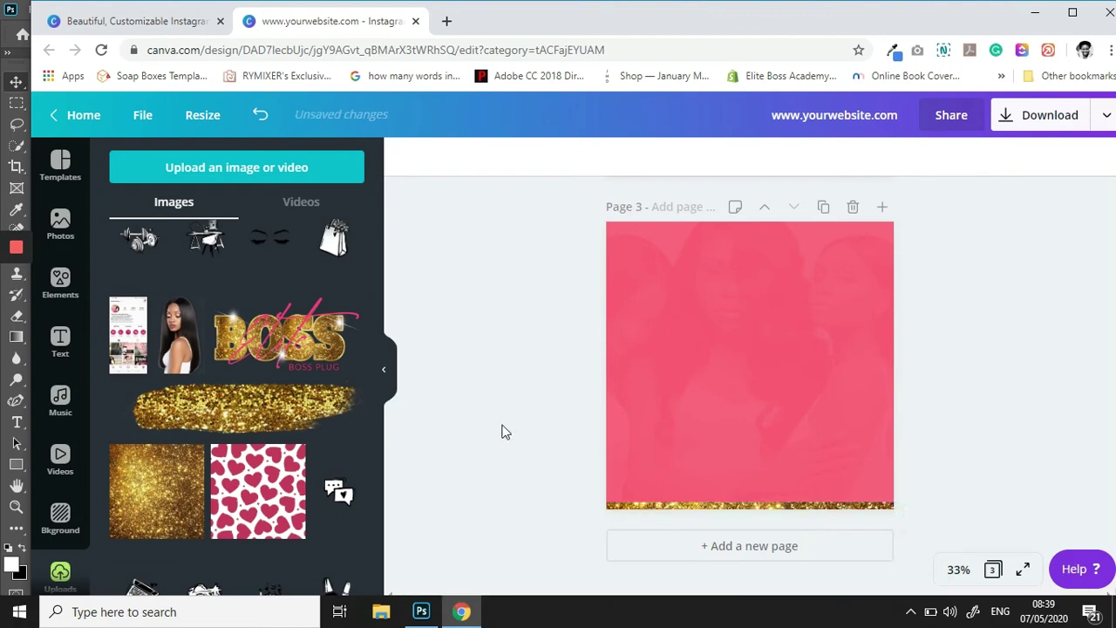
Step: Add the uploaded gold glitter brush stroke and enlarge it across page 3's top edge so only its lower rim shows
{"action": "left_click", "coordinate": [247, 405]}
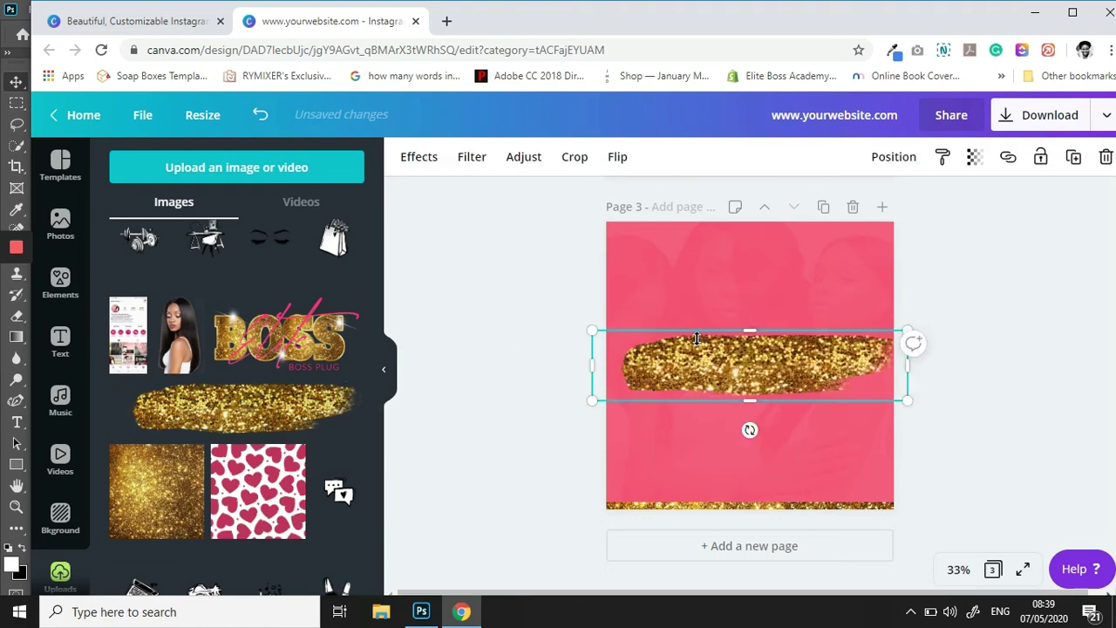
{"action": "left_click_drag", "start_coordinate": [698, 357], "coordinate": [668, 206]}
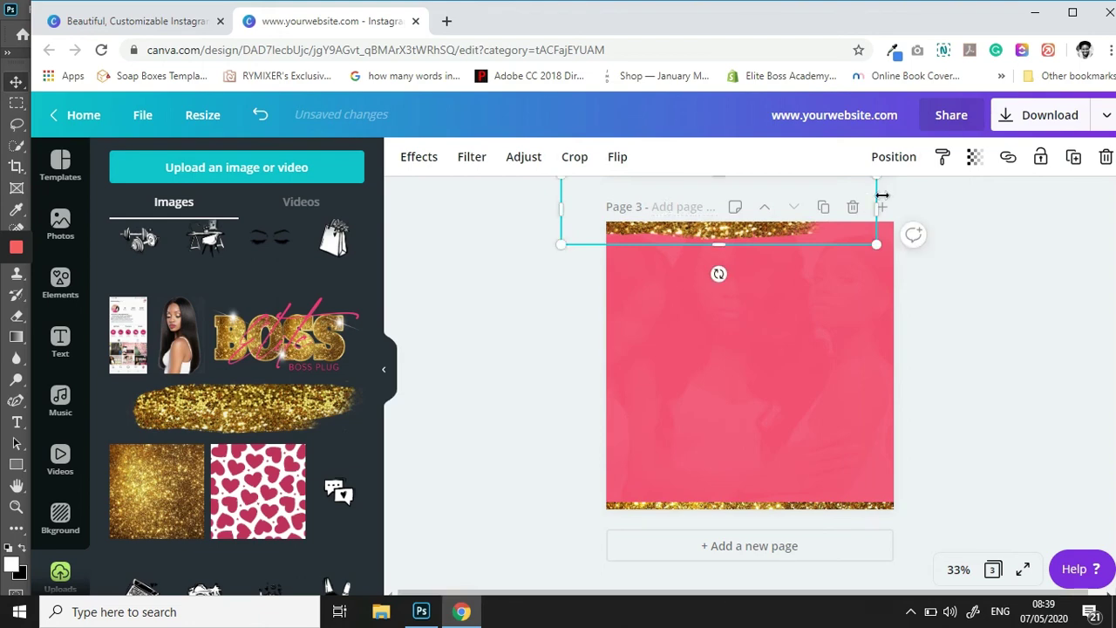
{"action": "left_click_drag", "start_coordinate": [882, 195], "coordinate": [1003, 185]}
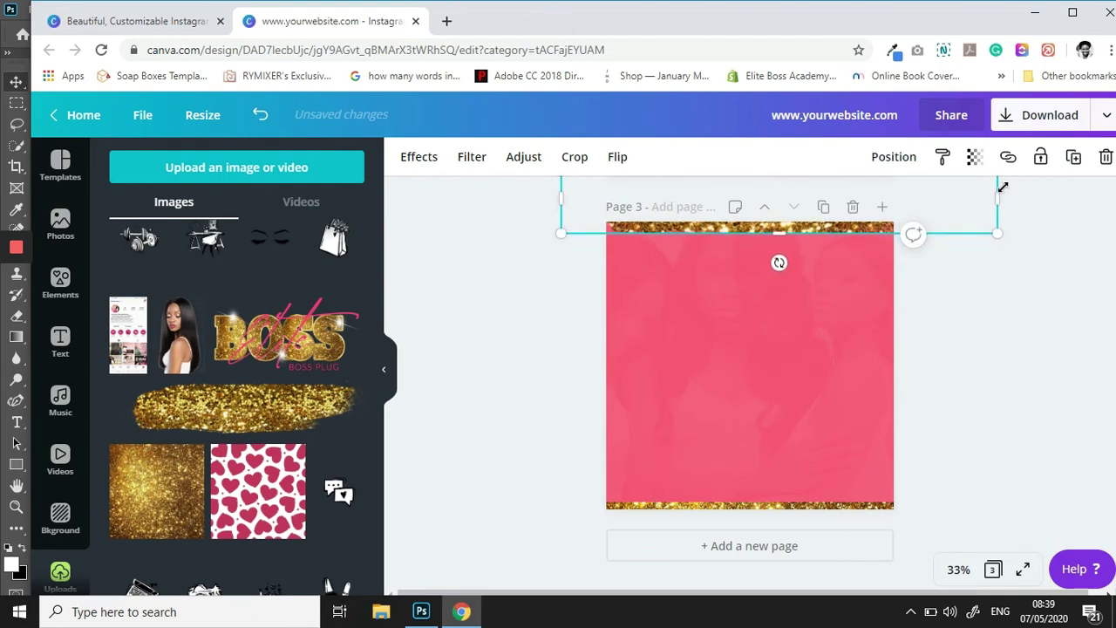
{"action": "left_click", "coordinate": [1003, 343]}
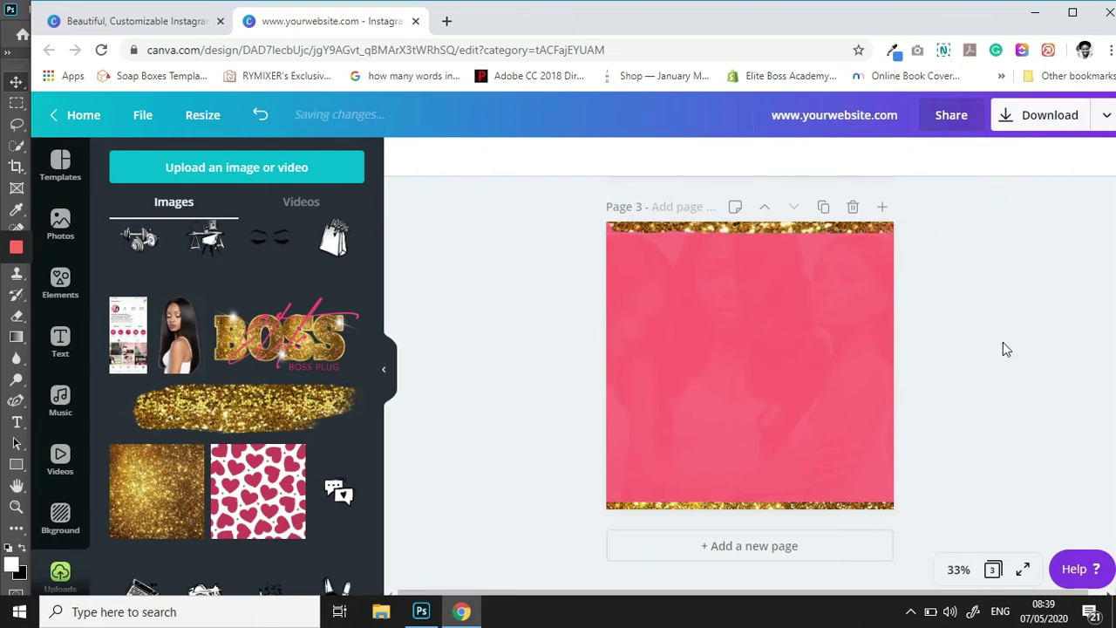
Step: Add the uploaded cut-out of the long-haired woman, shrink it and place it in page 3's lower-left corner, overhanging the bottom edge
{"action": "left_click", "coordinate": [180, 349]}
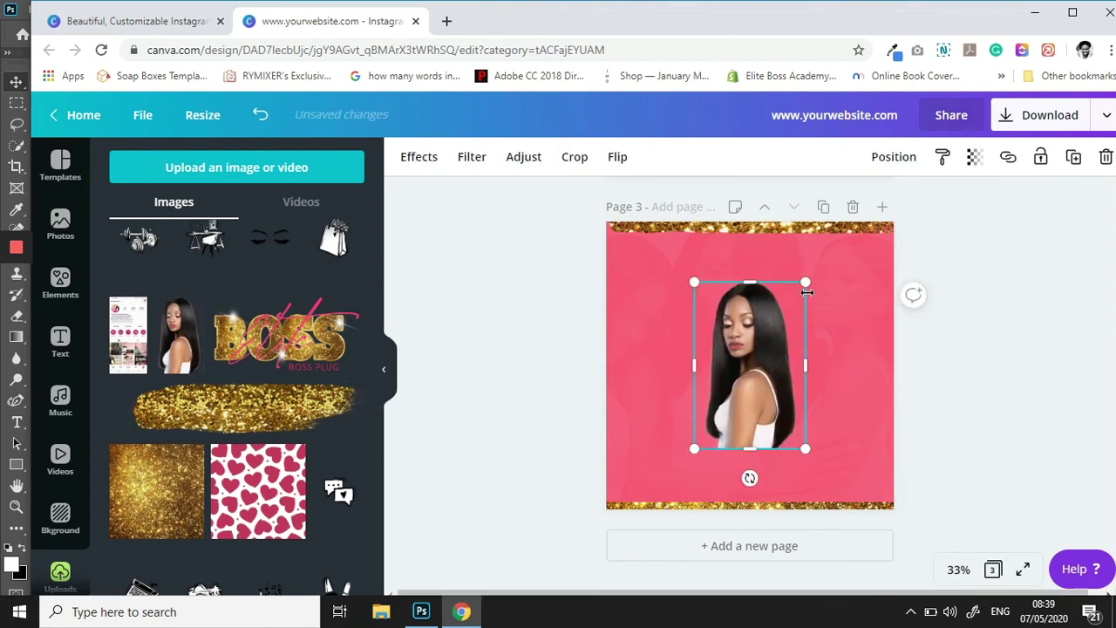
{"action": "left_click_drag", "start_coordinate": [793, 312], "coordinate": [785, 331]}
{"action": "left_click_drag", "start_coordinate": [721, 390], "coordinate": [652, 472]}
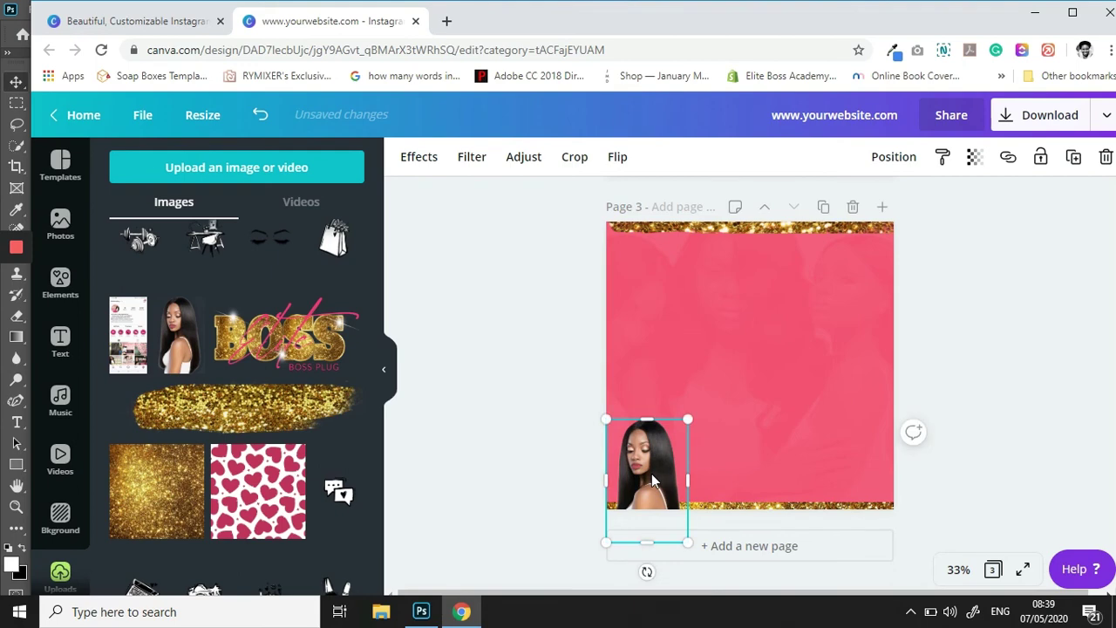
Step: Add a square shape, flatten it into a thin bar near page 3's bottom and stretch it from the woman past the right edge
{"action": "left_click", "coordinate": [62, 280]}
{"action": "left_click", "coordinate": [141, 258]}
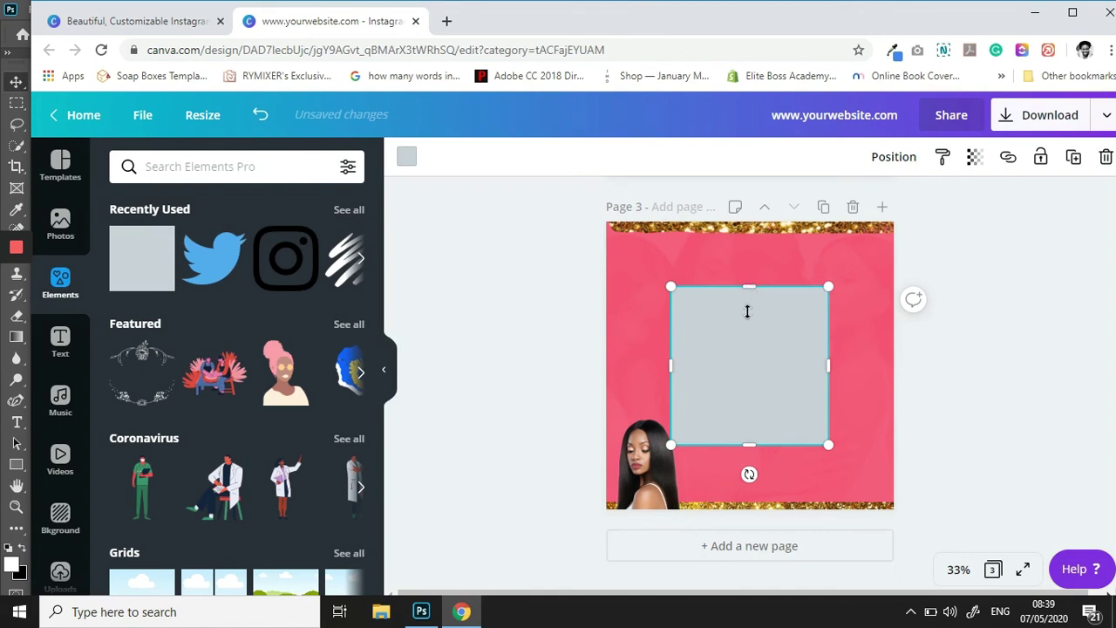
{"action": "left_click_drag", "start_coordinate": [739, 410], "coordinate": [738, 427]}
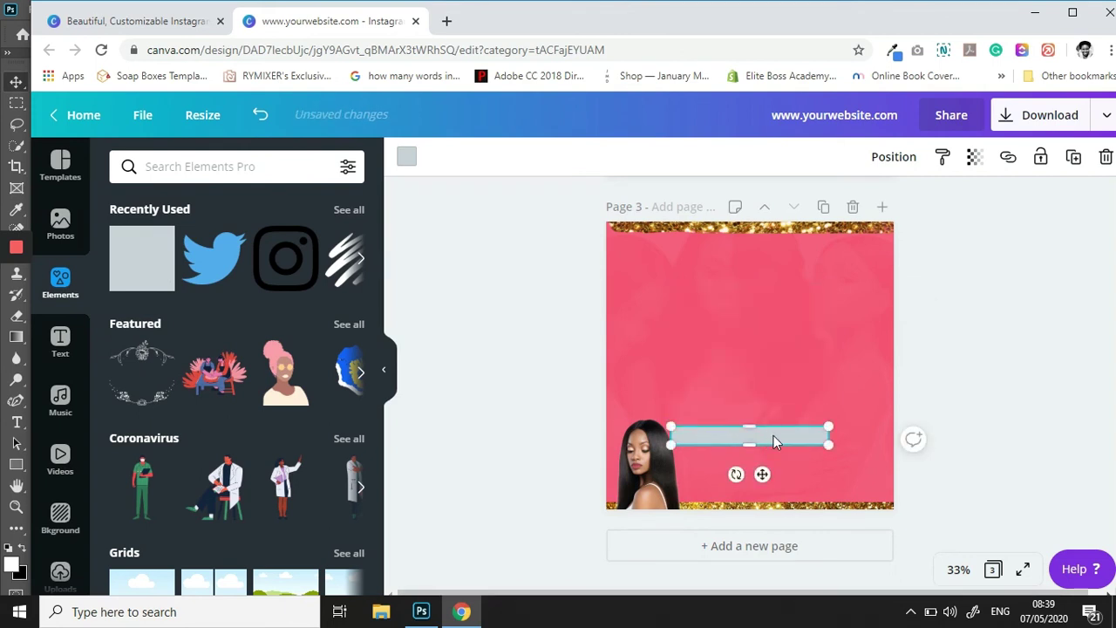
{"action": "mouse_move", "coordinate": [762, 475]}
{"action": "left_mouse_down"}
{"action": "mouse_move", "coordinate": [762, 500]}
{"action": "mouse_move", "coordinate": [763, 478]}
{"action": "left_mouse_up"}
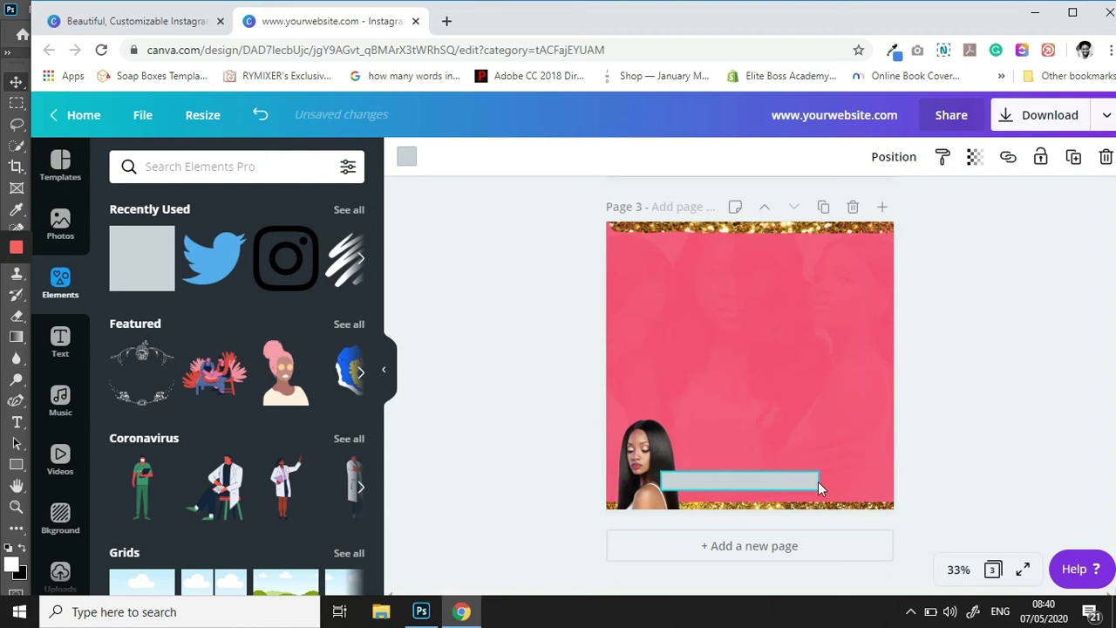
{"action": "left_click_drag", "start_coordinate": [1027, 458], "coordinate": [1024, 458]}
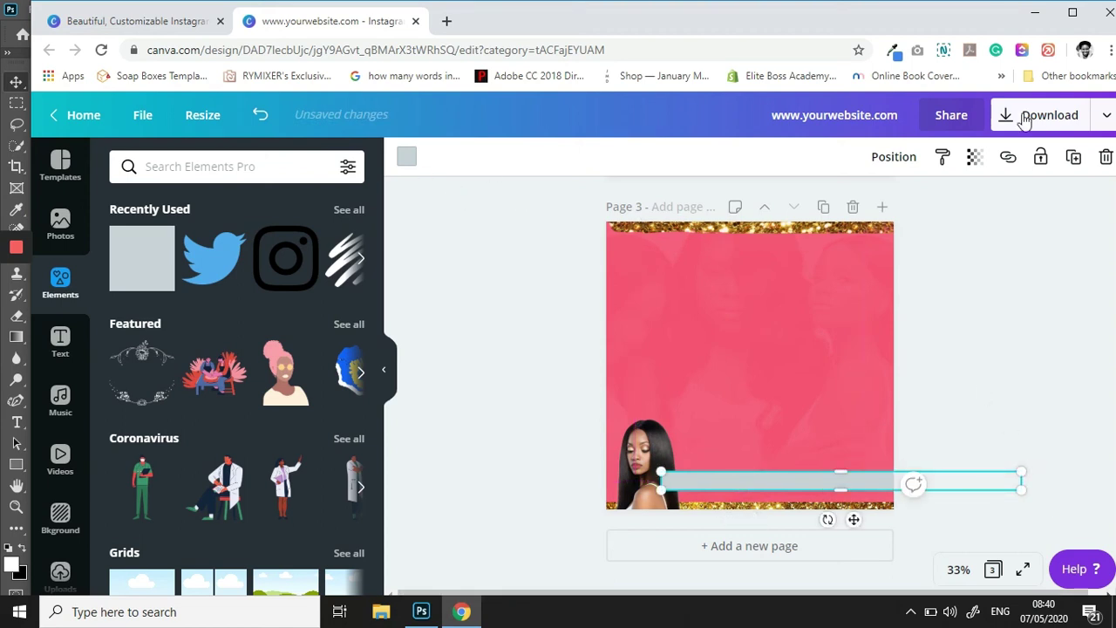
Step: Send the thin bar backward behind the woman and colour it black
{"action": "left_click", "coordinate": [891, 158]}
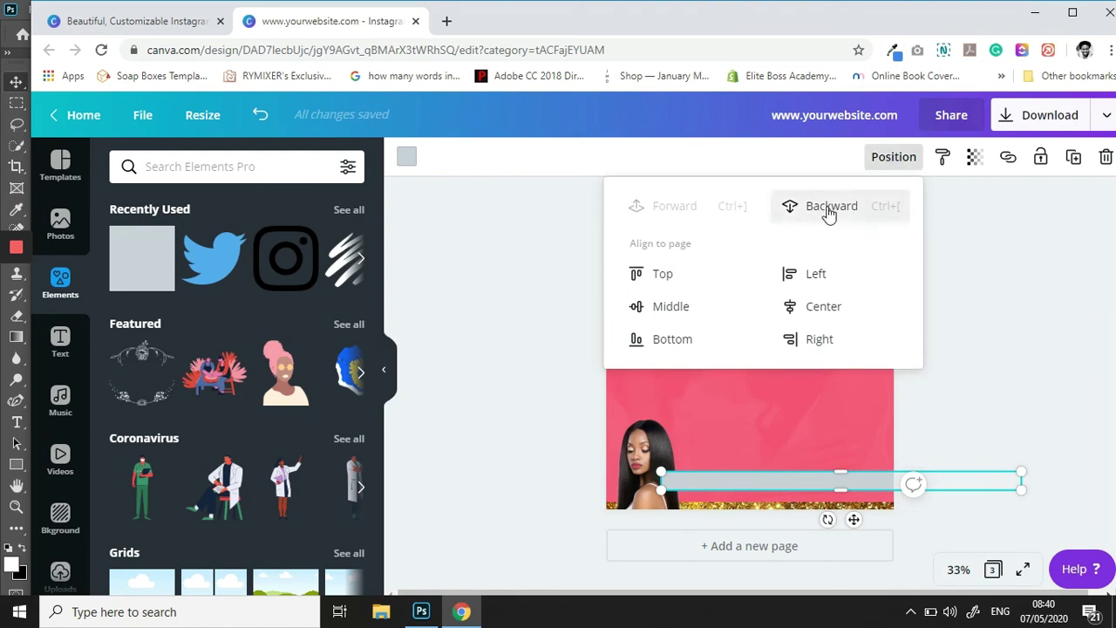
{"action": "left_click", "coordinate": [828, 210]}
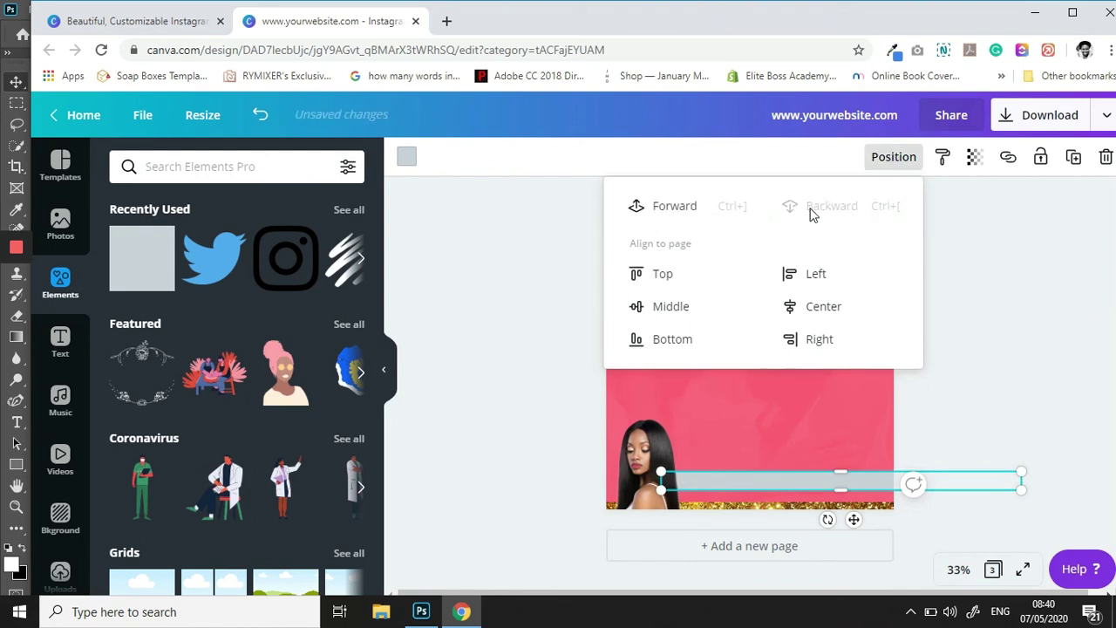
{"action": "left_click", "coordinate": [407, 158]}
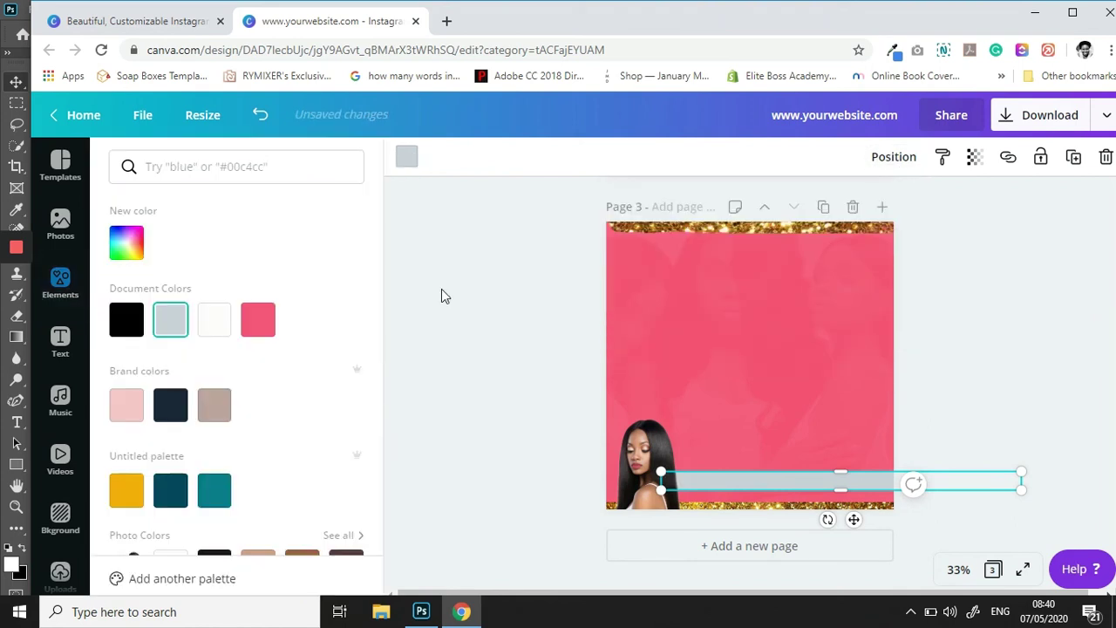
{"action": "left_click", "coordinate": [127, 319]}
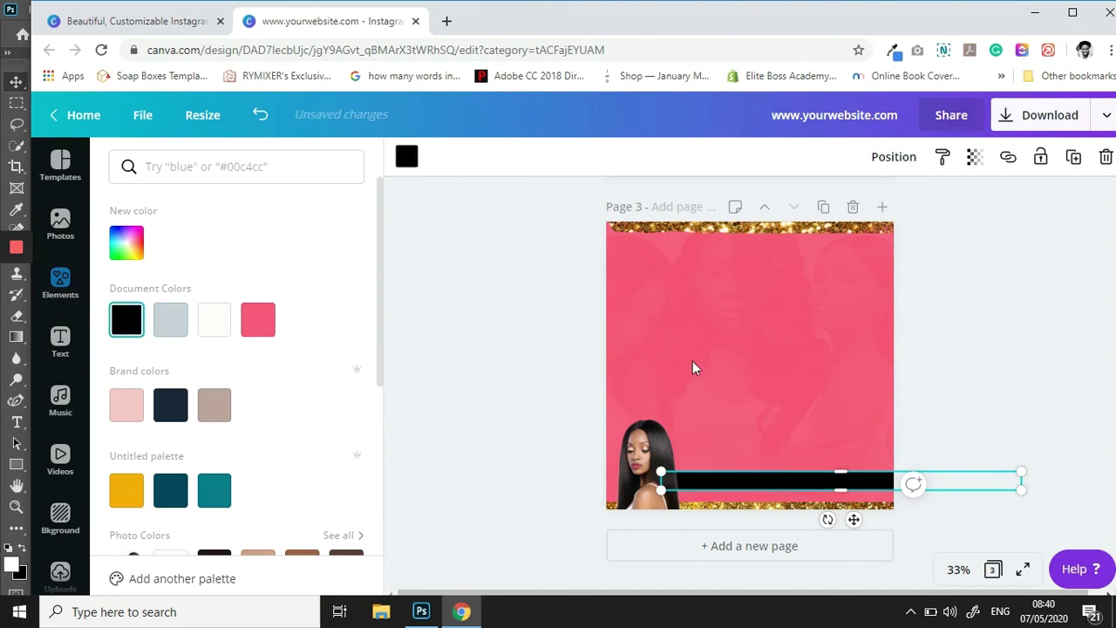
{"action": "left_click", "coordinate": [973, 390]}
{"action": "left_click", "coordinate": [974, 390]}
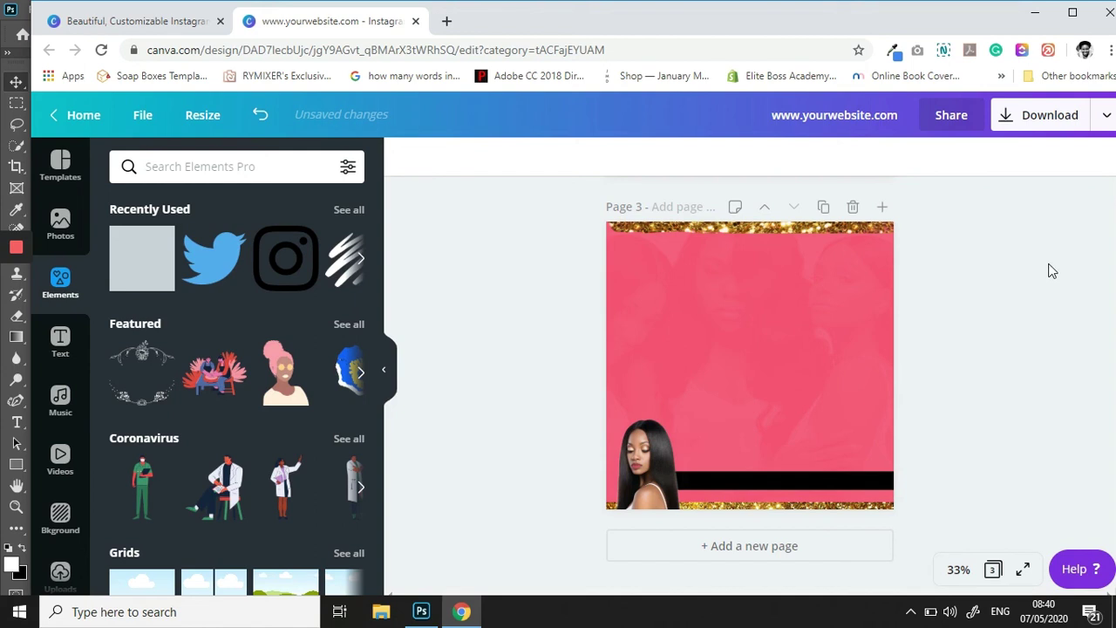
{"action": "scroll", "coordinate": [1052, 271], "scroll_direction": "up", "scroll_amount": 1}
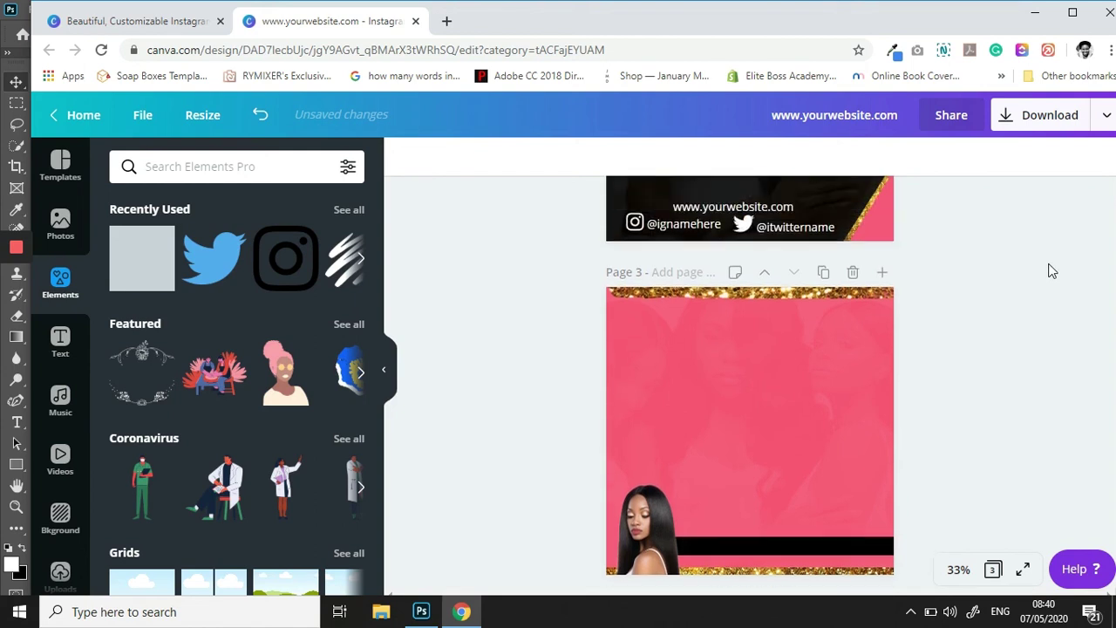
{"action": "left_click", "coordinate": [784, 231]}
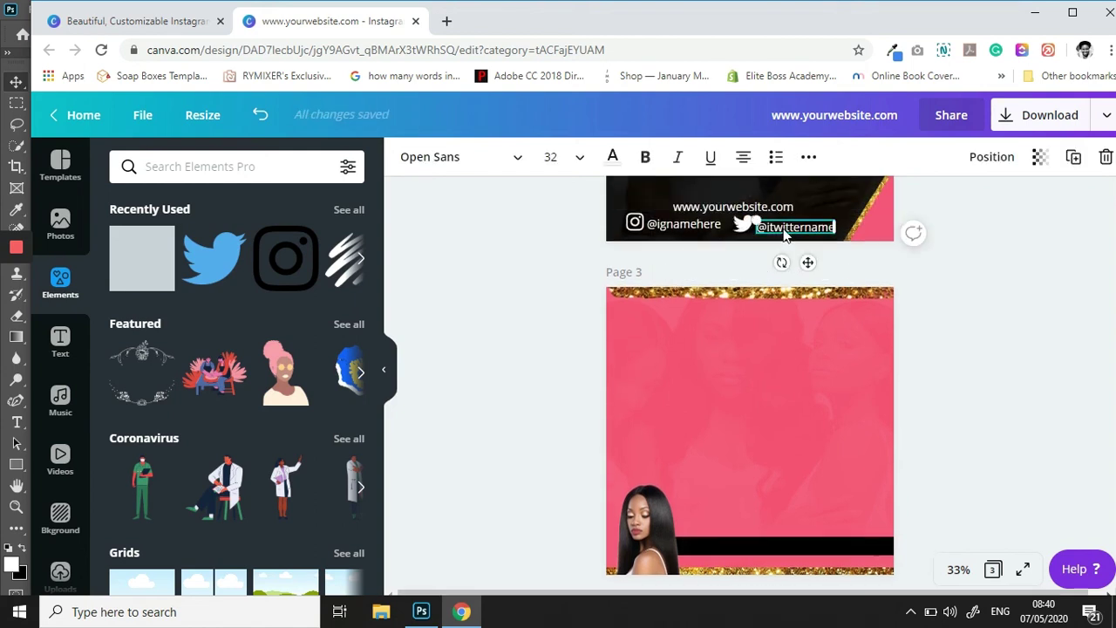
{"action": "left_click", "coordinate": [1074, 157]}
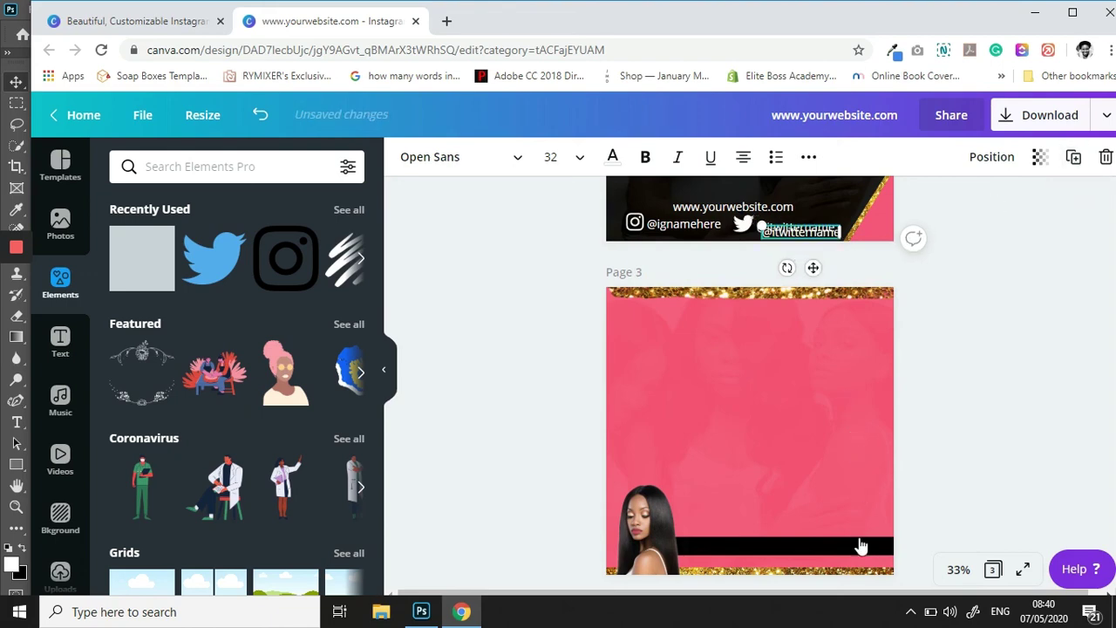
{"action": "left_click_drag", "start_coordinate": [859, 545], "coordinate": [859, 578]}
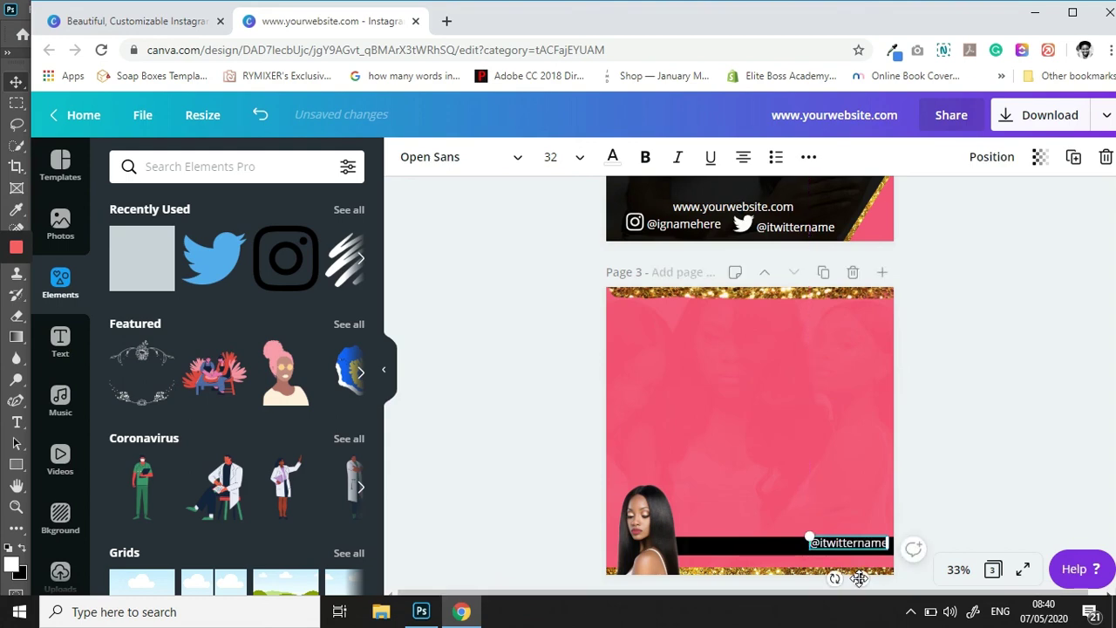
{"action": "key", "text": "Down"}
{"action": "key", "text": "Down"}
{"action": "key", "text": "Down"}
{"action": "key", "text": "Down"}
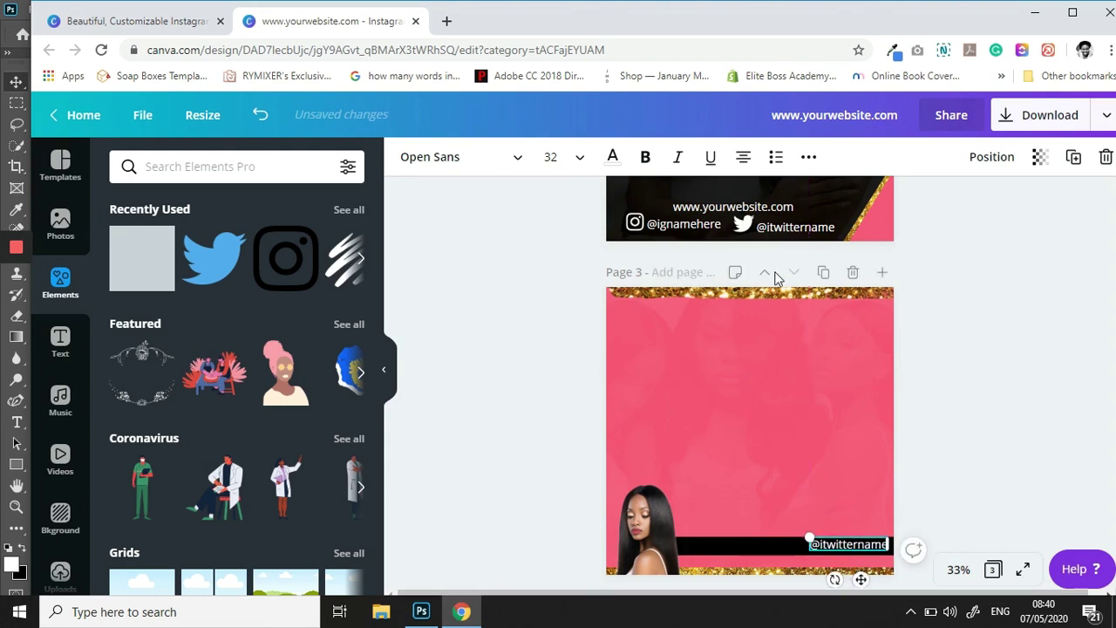
{"action": "left_click", "coordinate": [745, 226]}
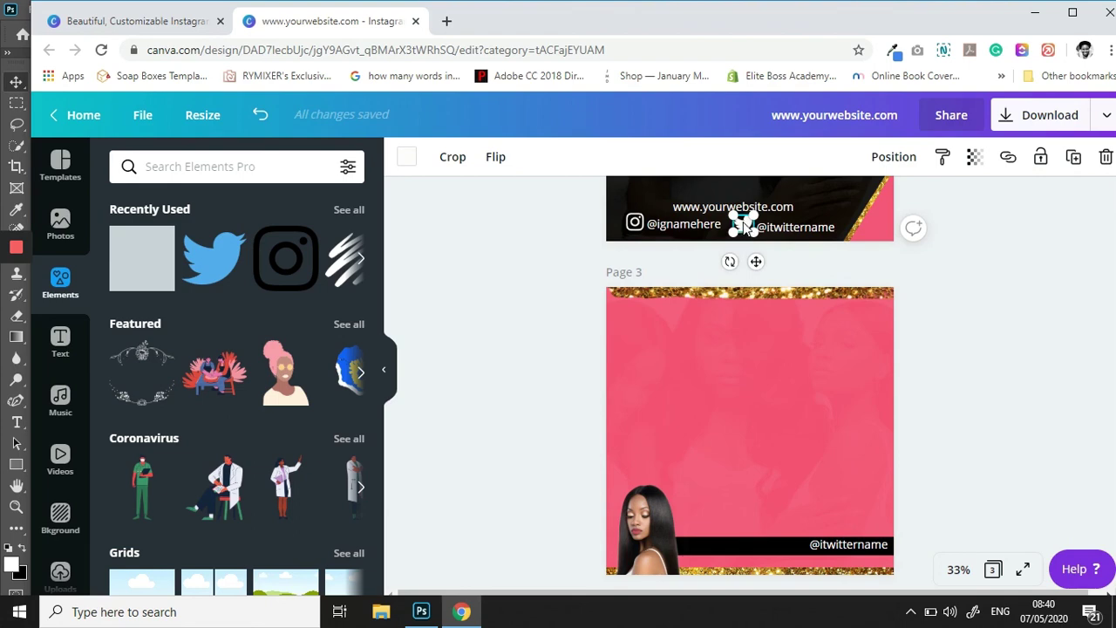
{"action": "left_click_drag", "start_coordinate": [743, 225], "coordinate": [794, 545]}
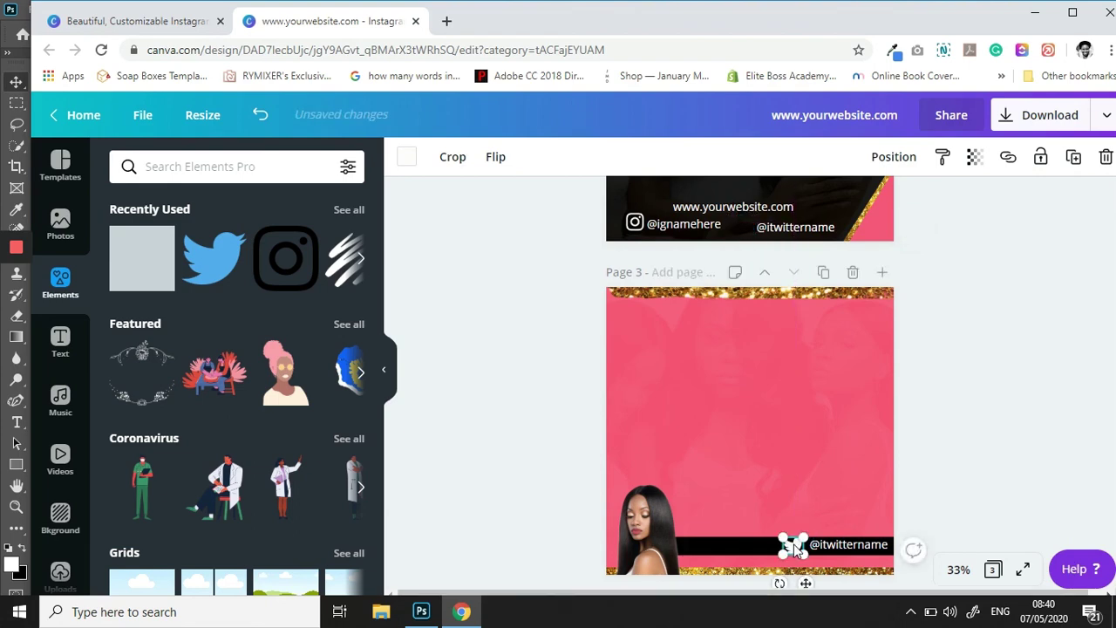
{"action": "left_click", "coordinate": [689, 224]}
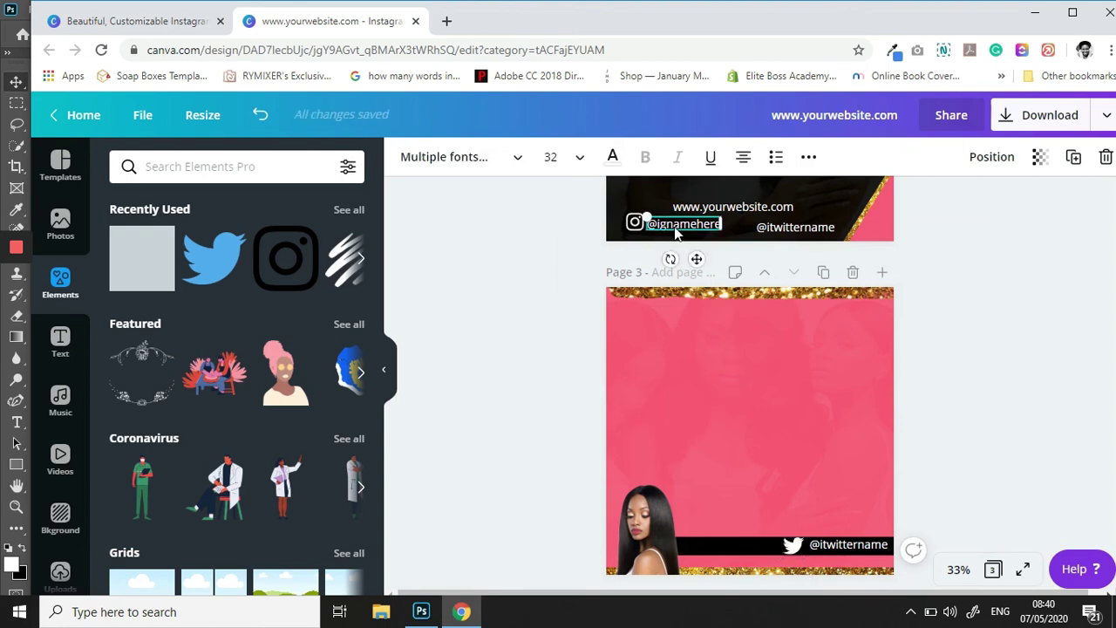
{"action": "left_click", "coordinate": [1071, 163]}
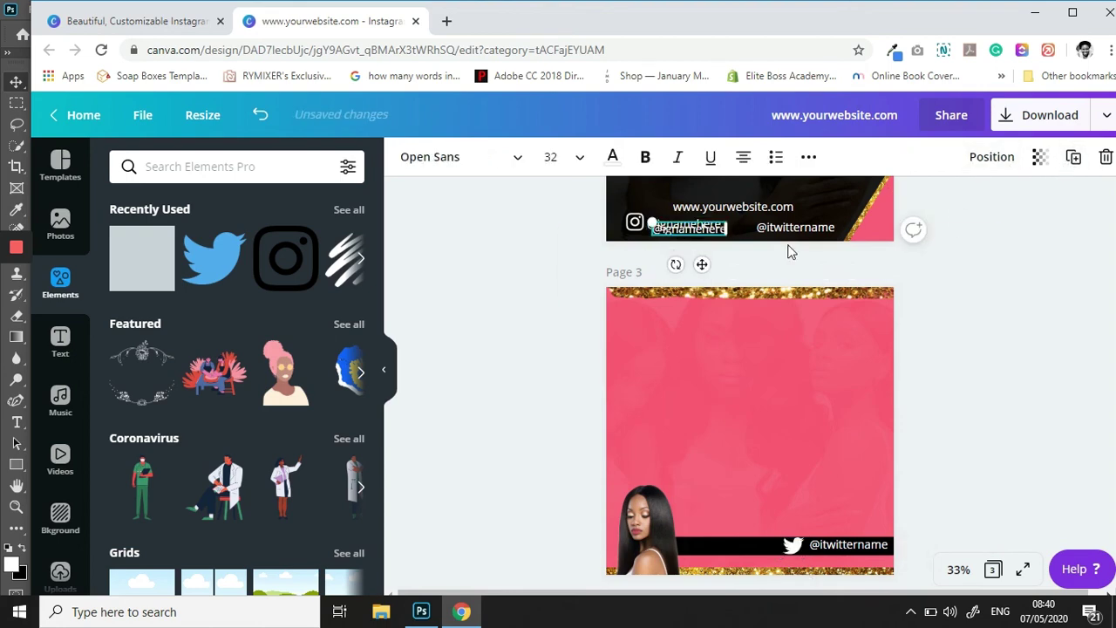
{"action": "left_click_drag", "start_coordinate": [704, 263], "coordinate": [755, 578]}
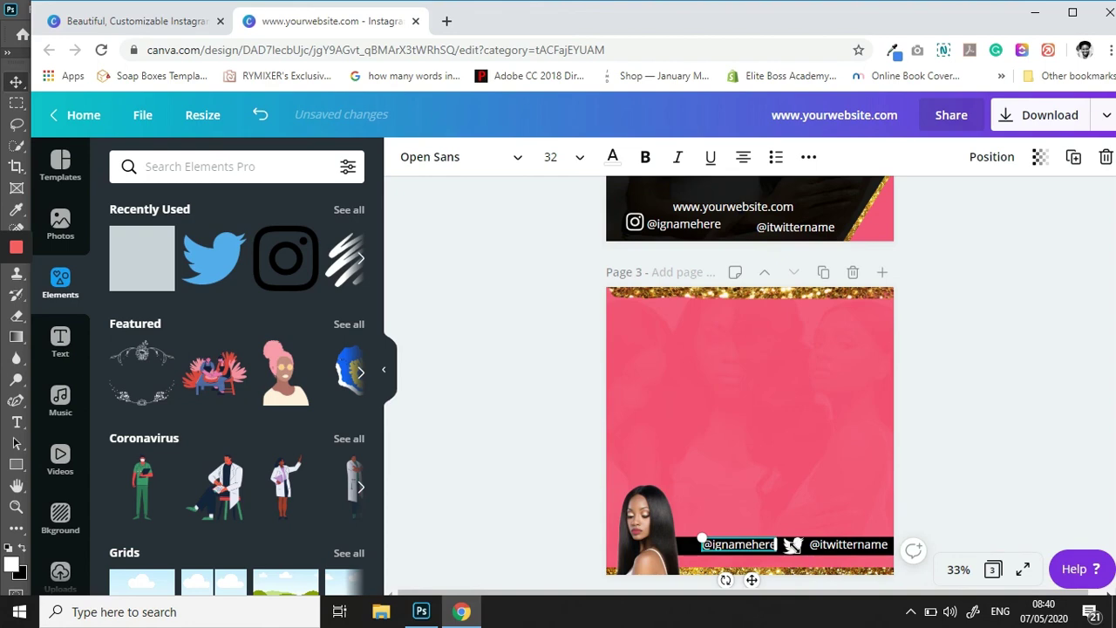
{"action": "left_click", "coordinate": [988, 479]}
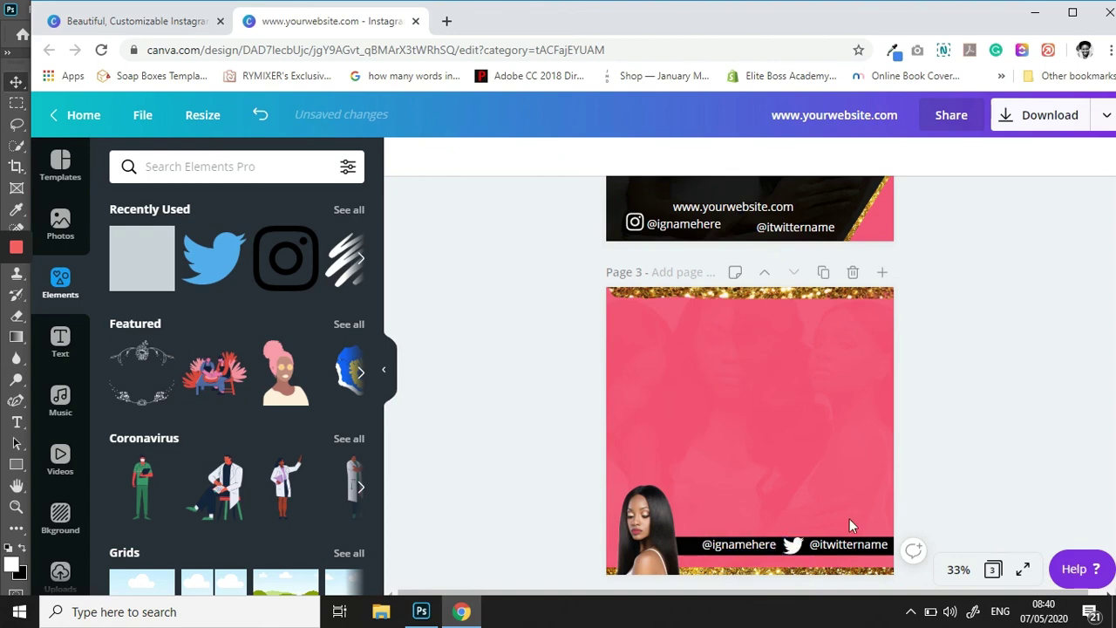
{"action": "left_click", "coordinate": [794, 547]}
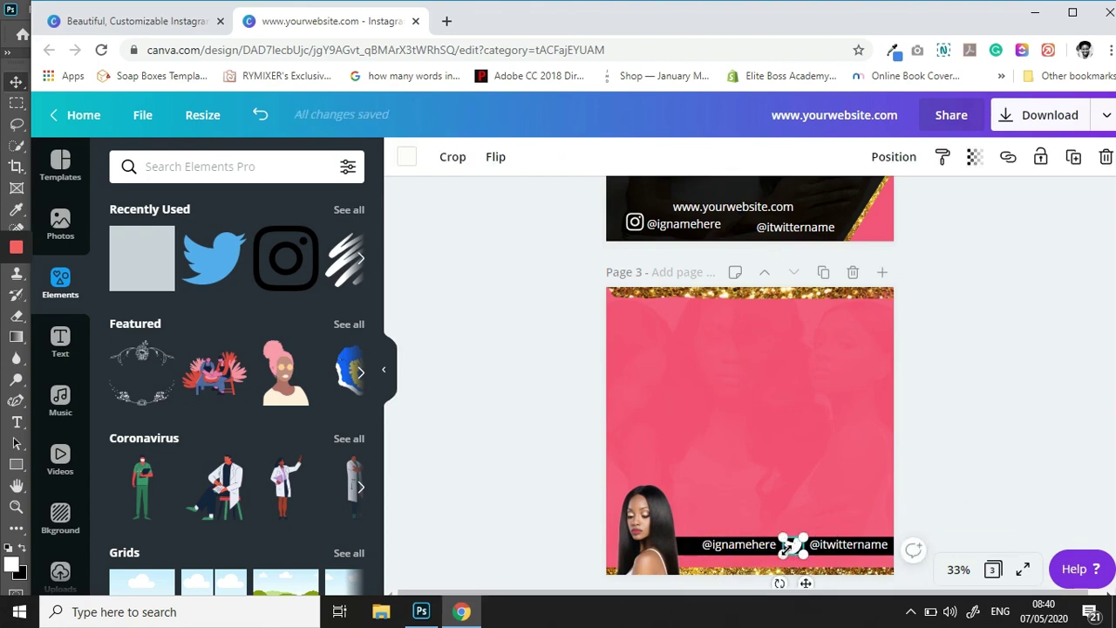
{"action": "left_click_drag", "start_coordinate": [788, 547], "coordinate": [787, 548]}
{"action": "left_click", "coordinate": [757, 551]}
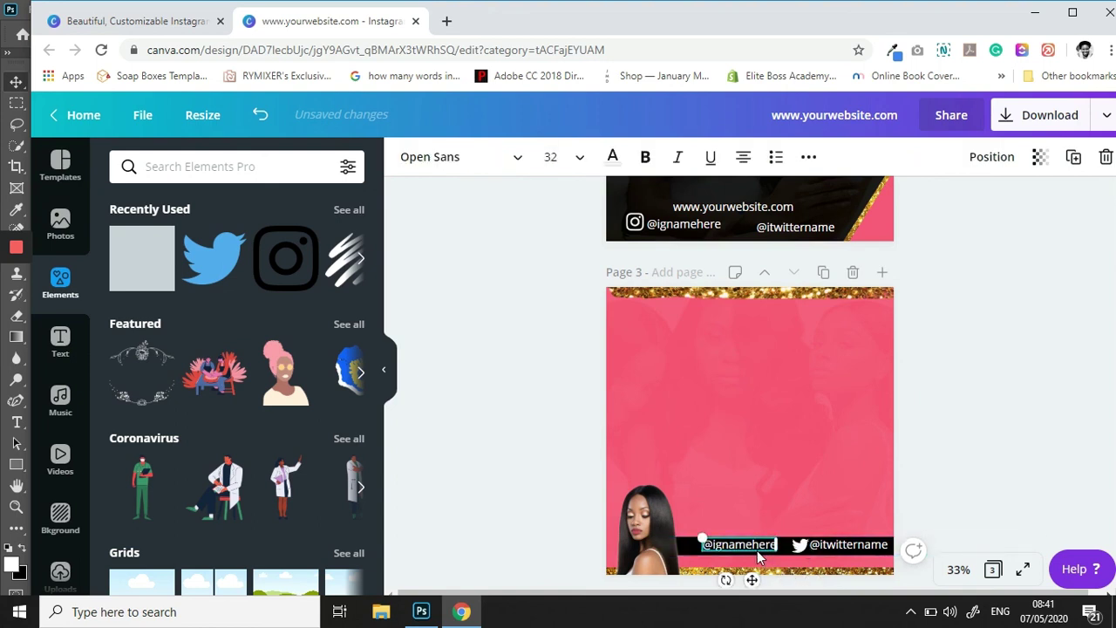
{"action": "key", "text": "Right"}
{"action": "key", "text": "Right"}
{"action": "key", "text": "Right"}
{"action": "key", "text": "Right"}
{"action": "key", "text": "Right"}
{"action": "key", "text": "Right"}
{"action": "key", "text": "Right"}
{"action": "key", "text": "Right"}
{"action": "key", "text": "Right"}
{"action": "key", "text": "Right"}
{"action": "key", "text": "Right"}
{"action": "key", "text": "Right"}
{"action": "key", "text": "Right"}
{"action": "key", "text": "Right"}
{"action": "key", "text": "Right"}
{"action": "key", "text": "Right"}
{"action": "key", "text": "Right"}
{"action": "key", "text": "Right"}
{"action": "key", "text": "Right"}
{"action": "key", "text": "Right"}
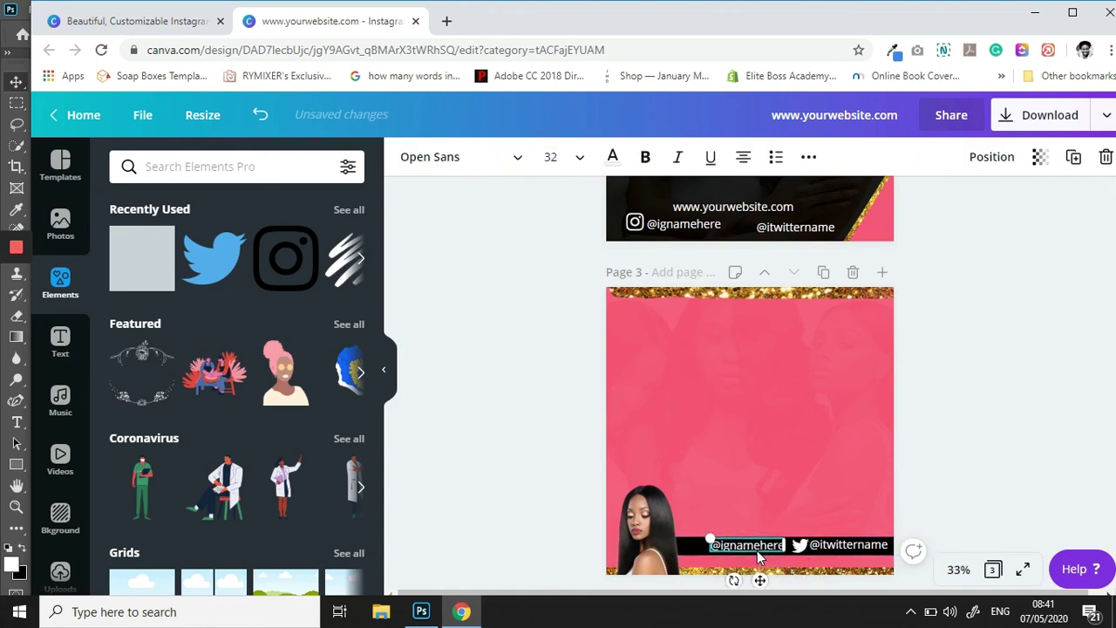
{"action": "key", "text": "Right"}
{"action": "key", "text": "Right"}
{"action": "key", "text": "Right"}
{"action": "key", "text": "Right"}
{"action": "key", "text": "Right"}
{"action": "key", "text": "Right"}
{"action": "key", "text": "Right"}
{"action": "key", "text": "Right"}
{"action": "key", "text": "Right"}
{"action": "key", "text": "Right"}
{"action": "key", "text": "Right"}
{"action": "key", "text": "Right"}
{"action": "key", "text": "Right"}
{"action": "key", "text": "Right"}
{"action": "key", "text": "Right"}
{"action": "key", "text": "Right"}
{"action": "key", "text": "Right"}
{"action": "key", "text": "Right"}
{"action": "key", "text": "Right"}
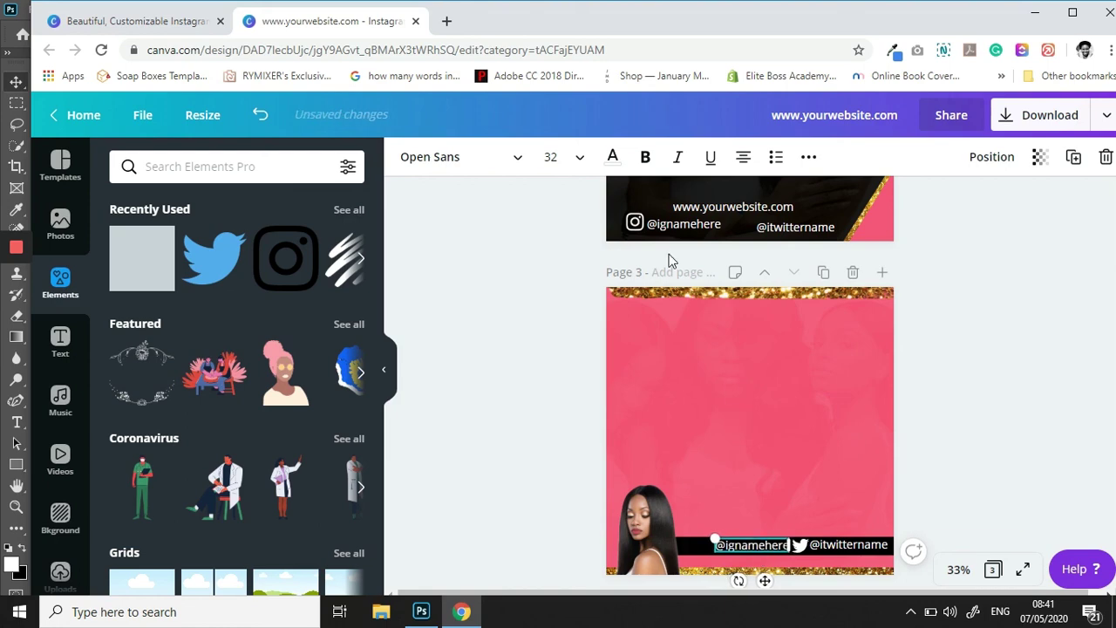
{"action": "left_click", "coordinate": [635, 223]}
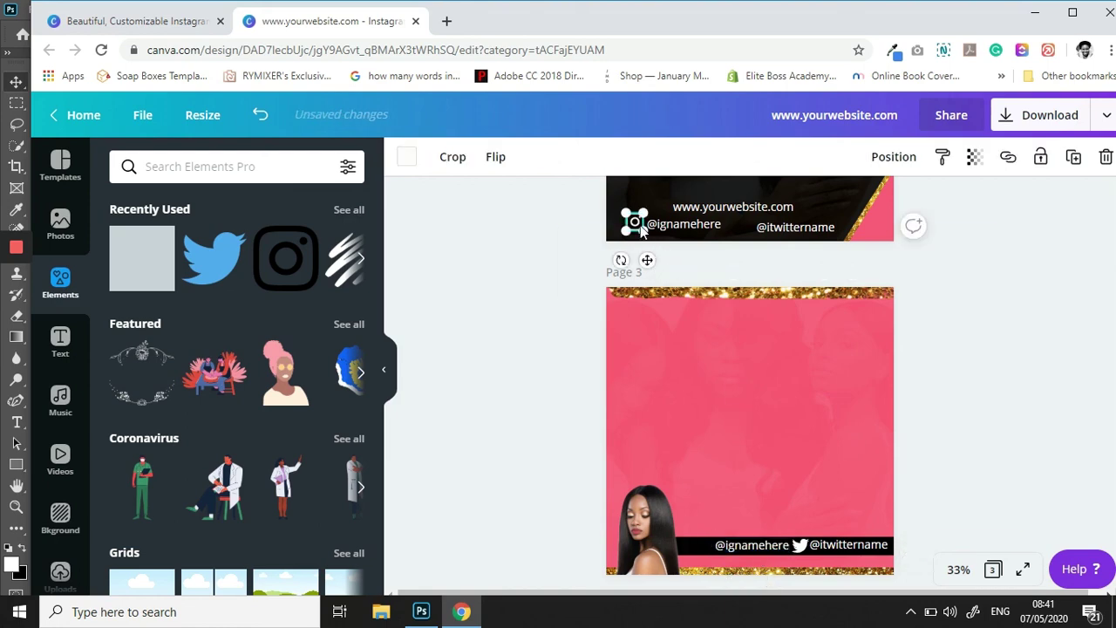
{"action": "left_click", "coordinate": [1073, 157]}
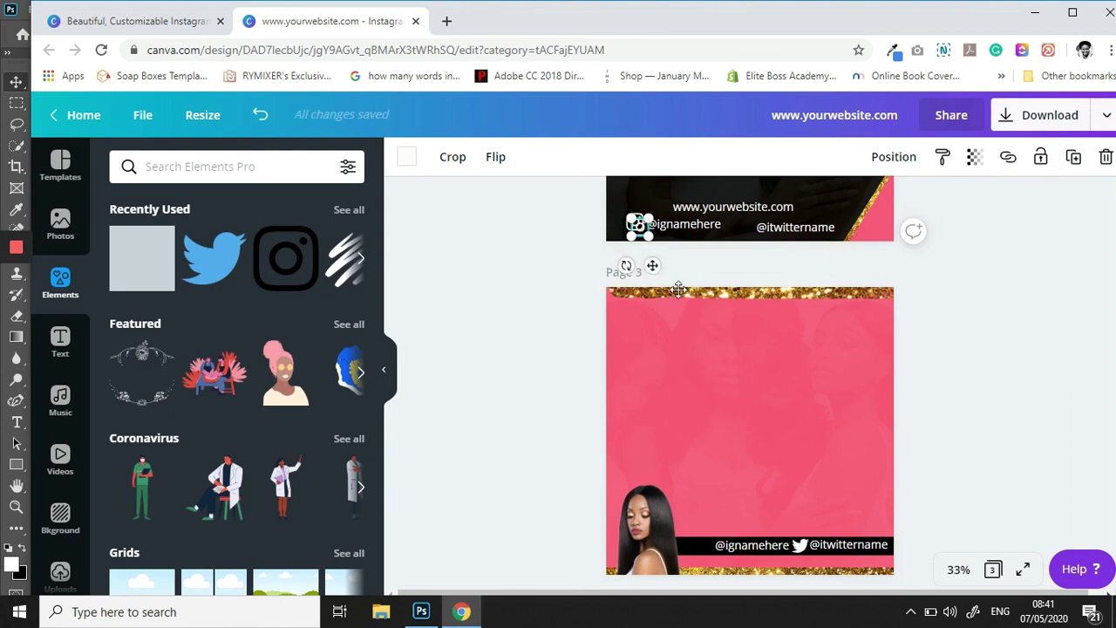
{"action": "left_click_drag", "start_coordinate": [720, 521], "coordinate": [716, 506]}
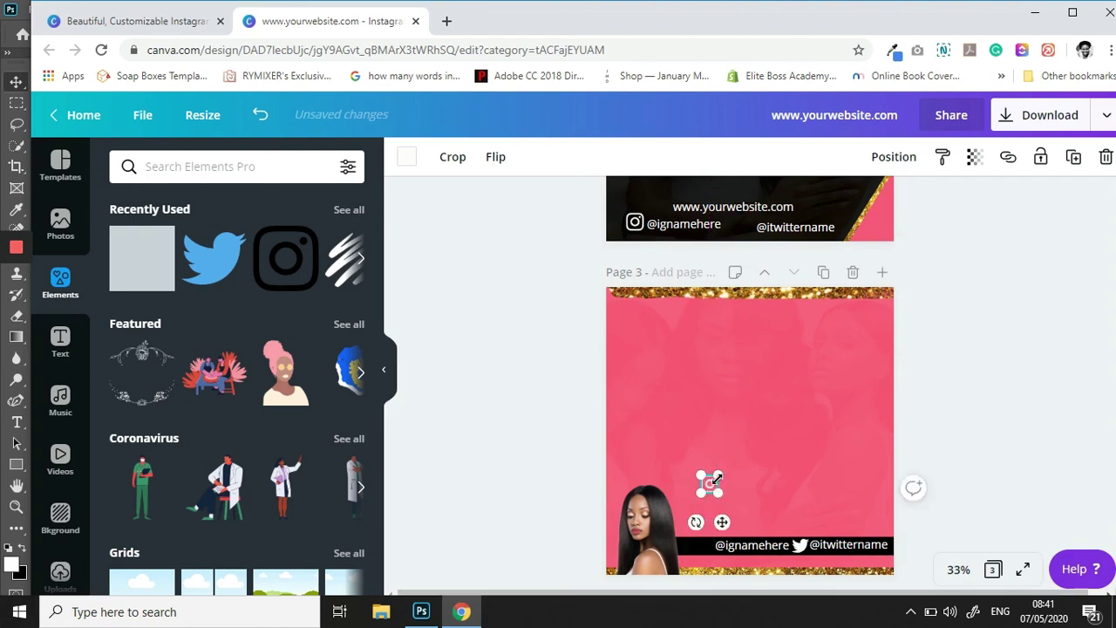
{"action": "left_click_drag", "start_coordinate": [716, 478], "coordinate": [713, 583]}
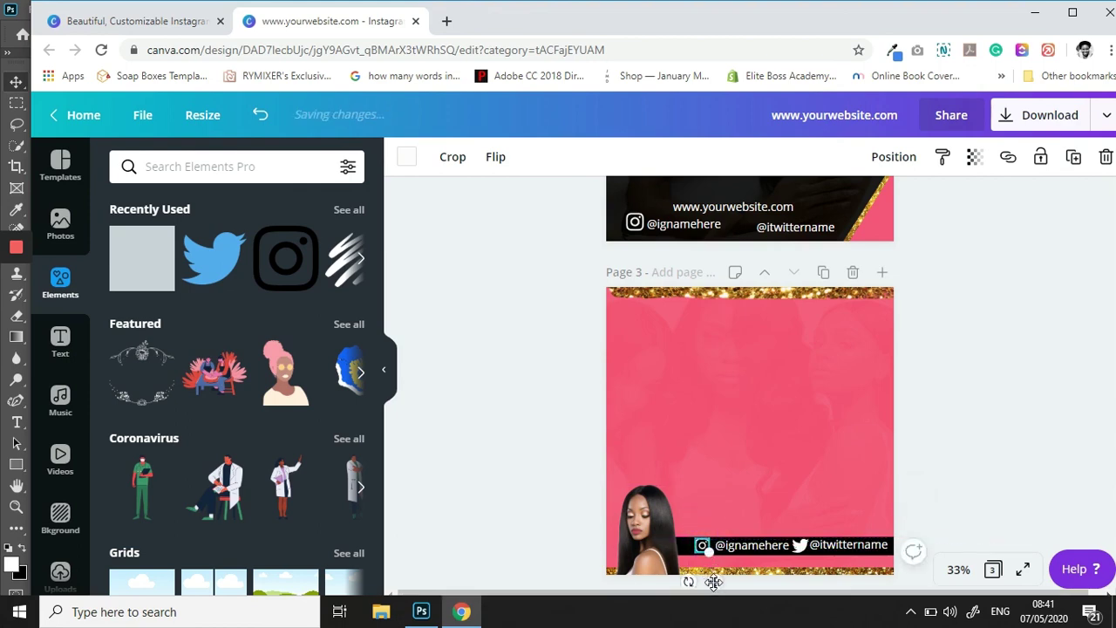
{"action": "left_click", "coordinate": [976, 399]}
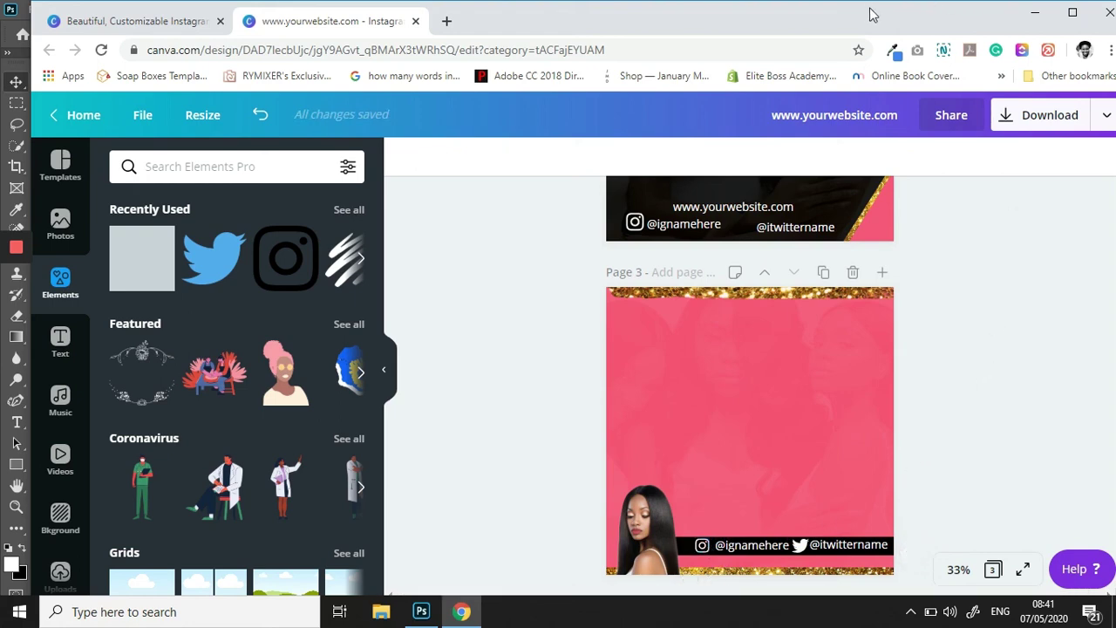
{"action": "left_click_drag", "start_coordinate": [868, 15], "coordinate": [832, 17]}
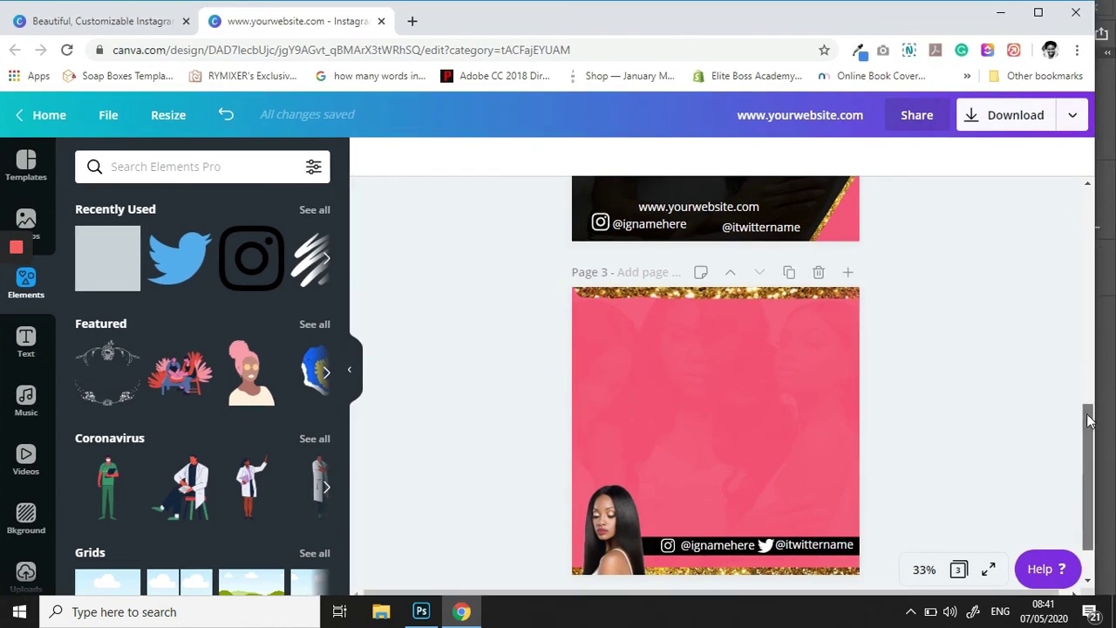
{"action": "scroll", "coordinate": [1082, 334], "scroll_direction": "up", "scroll_amount": 1}
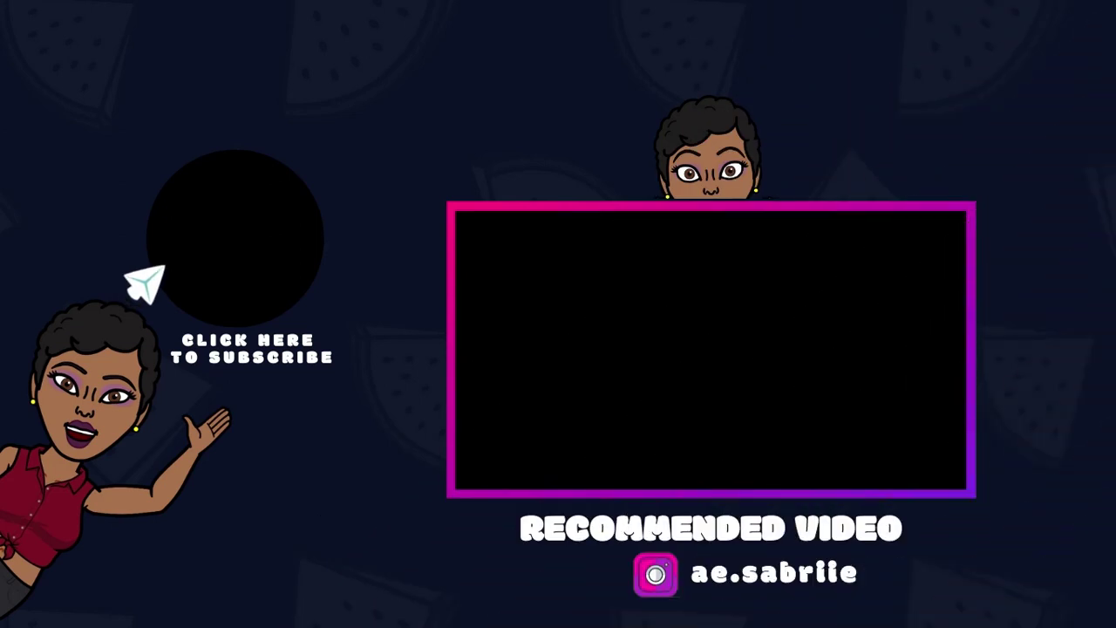